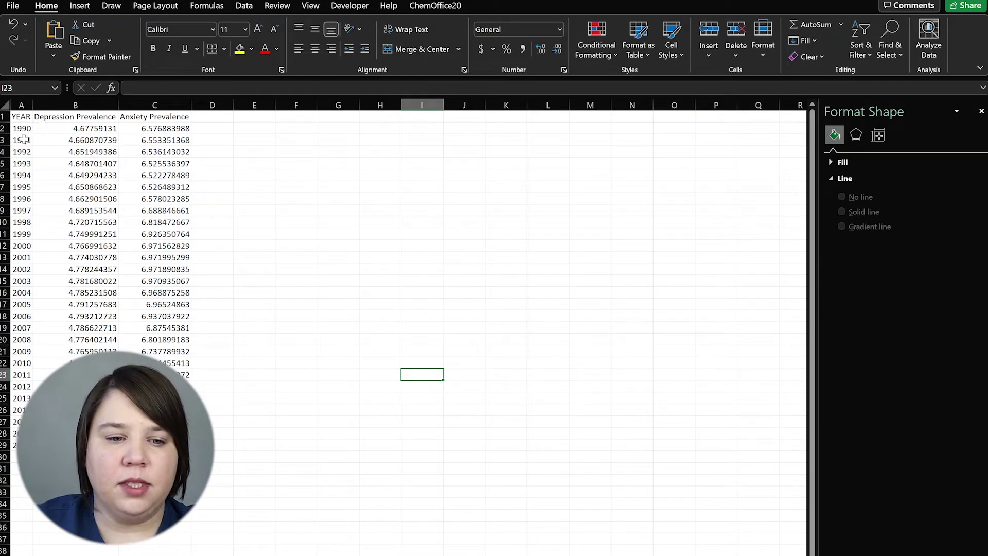
- Insert a first-type 2-D line chart of the year, depression and anxiety data in A2:C29
drag(21, 126, 51, 128)
click(51, 128)
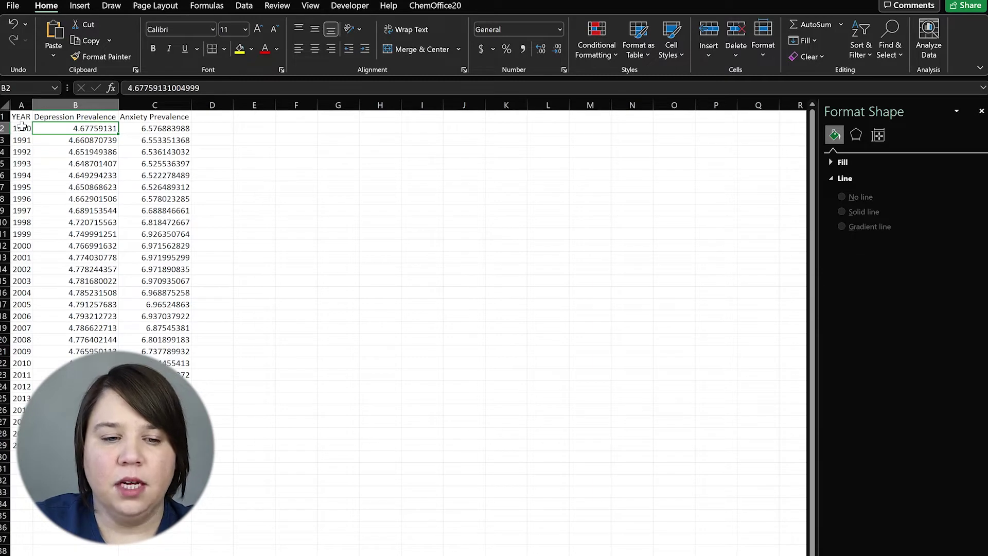
drag(22, 125, 154, 434)
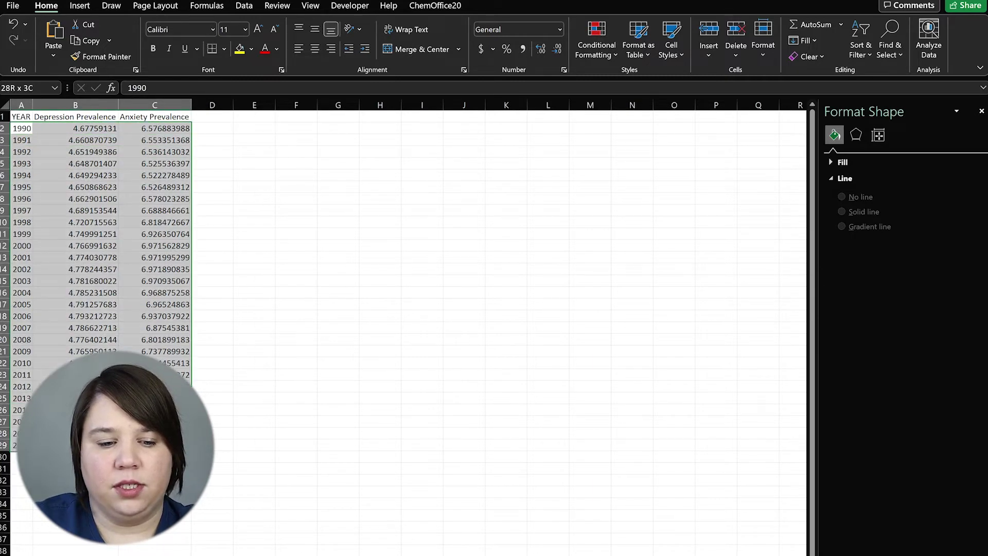
click(80, 6)
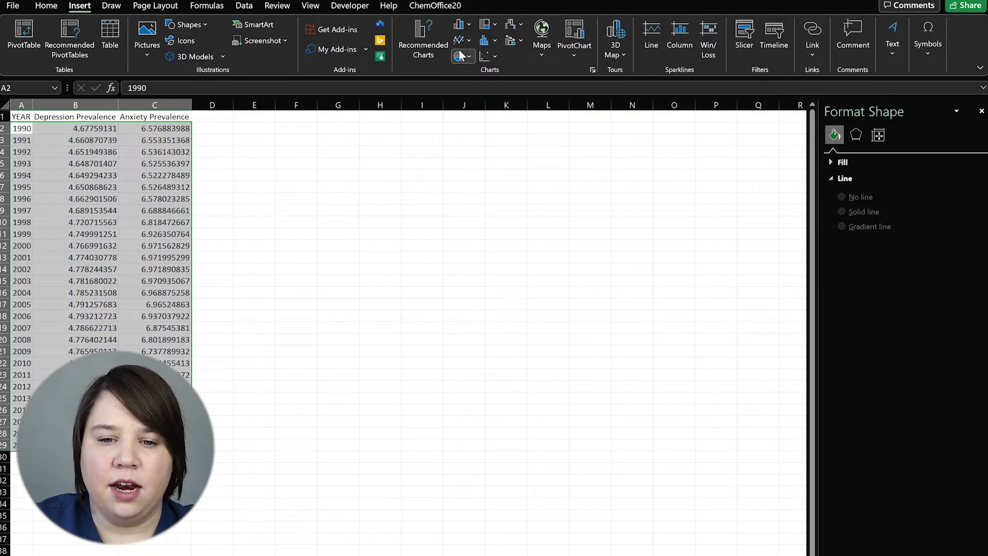
click(468, 40)
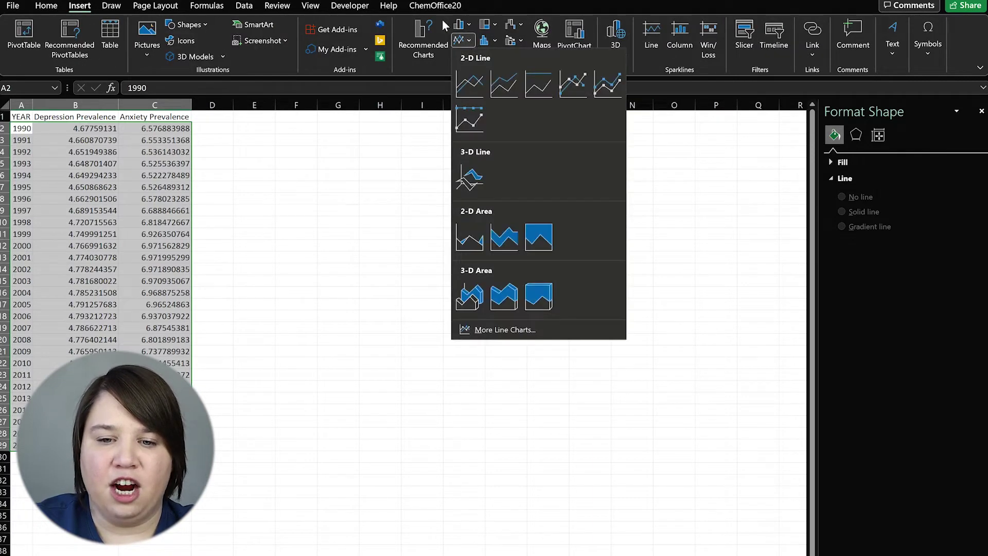
click(470, 87)
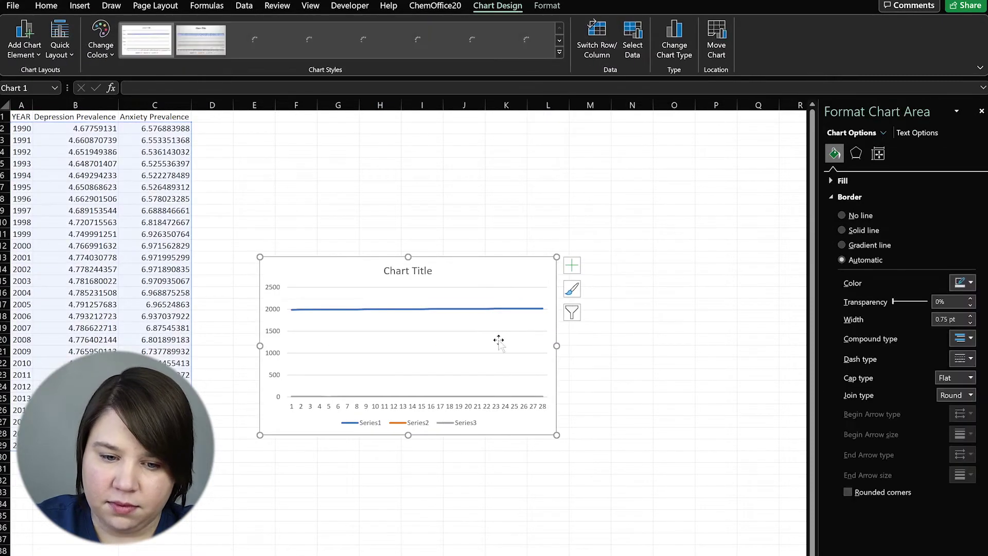
click(298, 308)
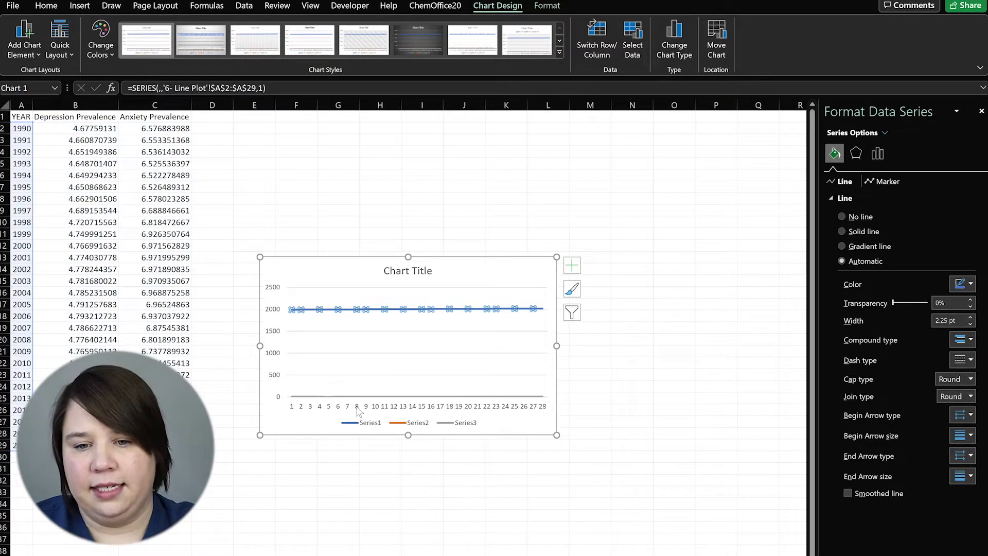
click(314, 275)
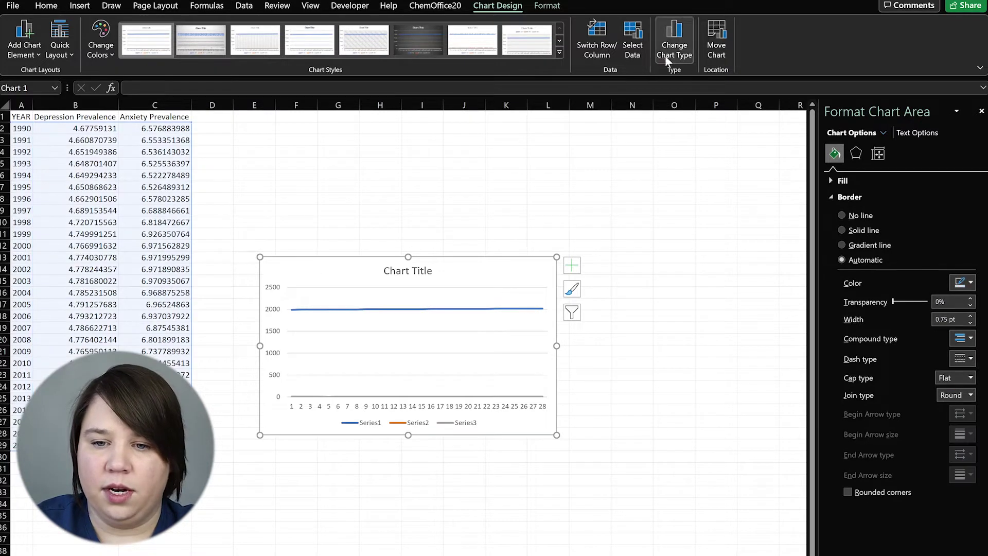
- Set the horizontal axis labels to the years in A2:A29 and remove the Series1 year series
click(636, 35)
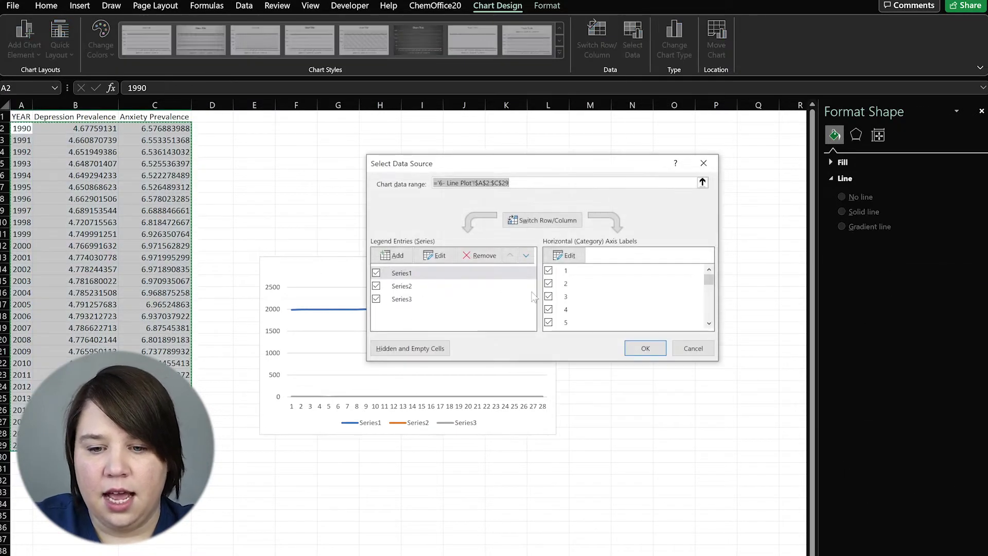
click(564, 255)
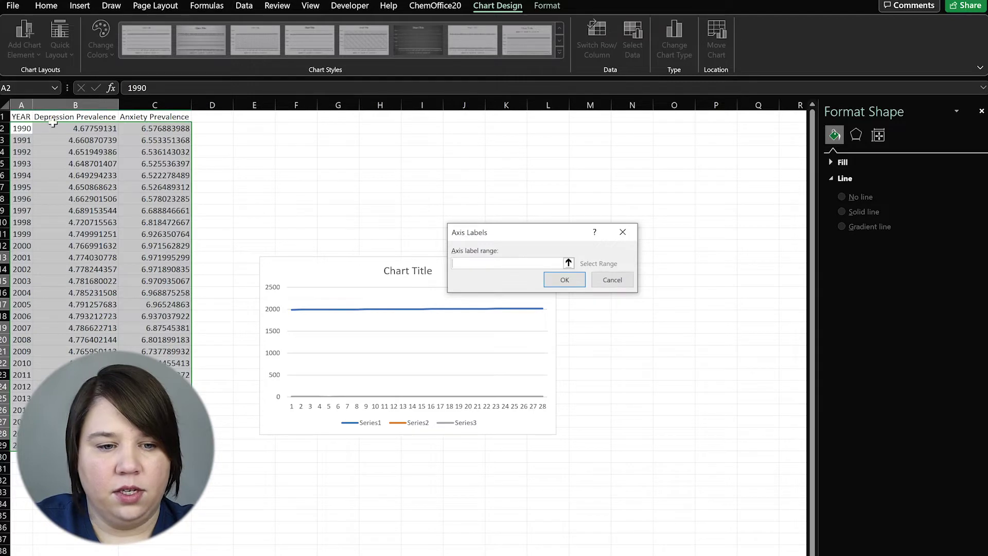
drag(28, 126, 31, 390)
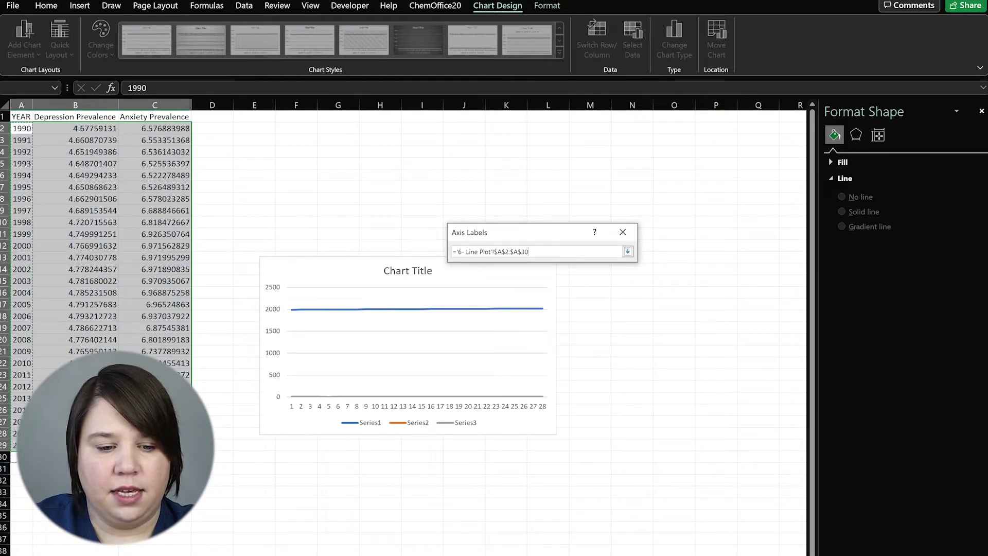
click(565, 281)
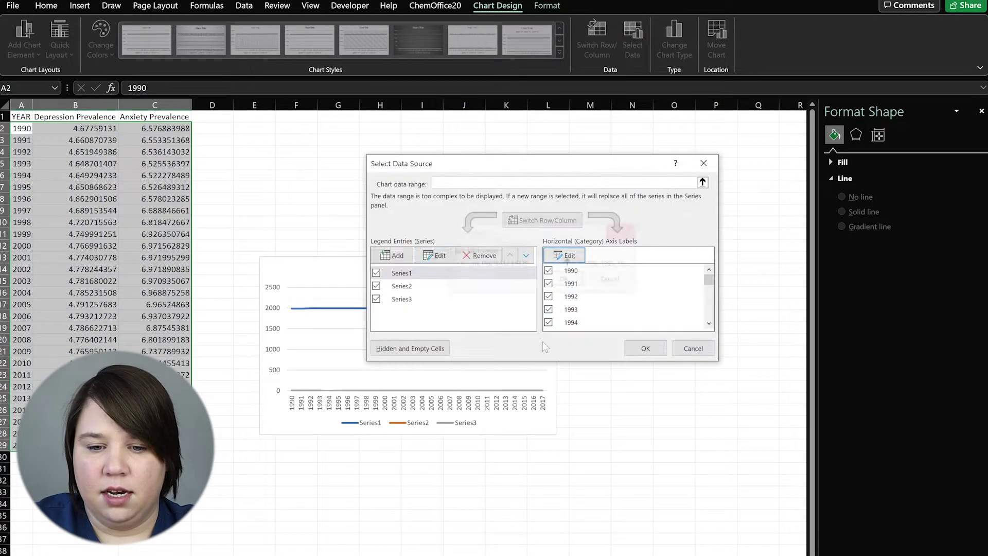
click(418, 272)
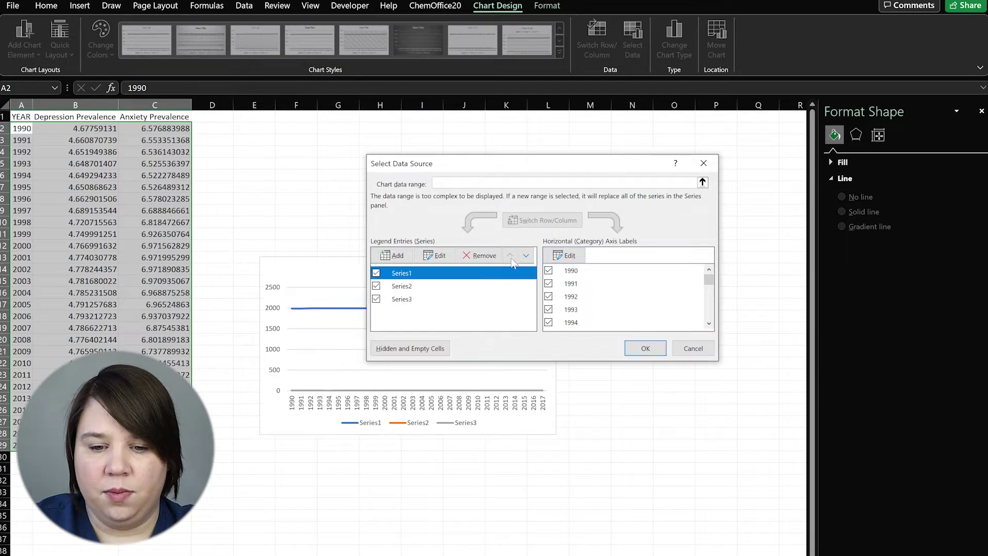
click(478, 256)
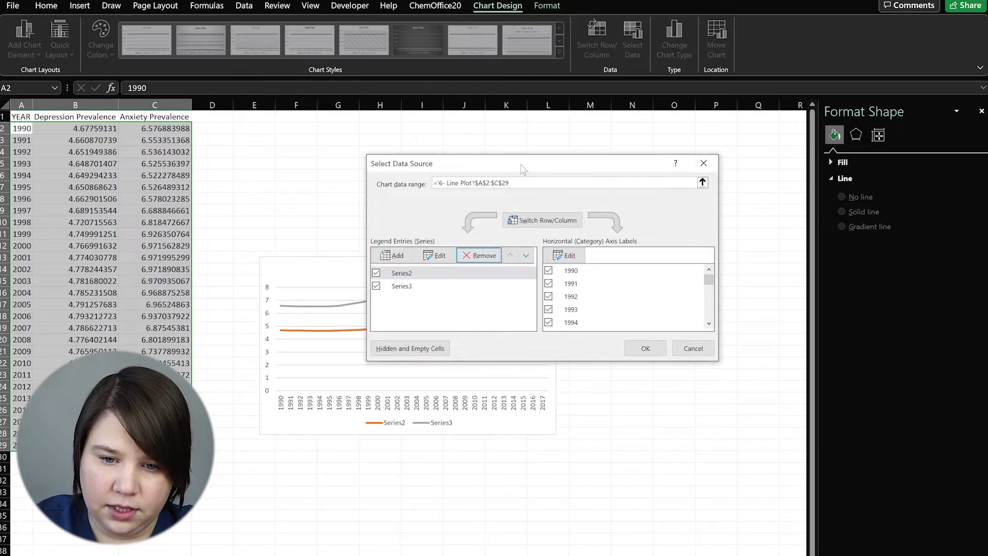
drag(520, 166, 571, 99)
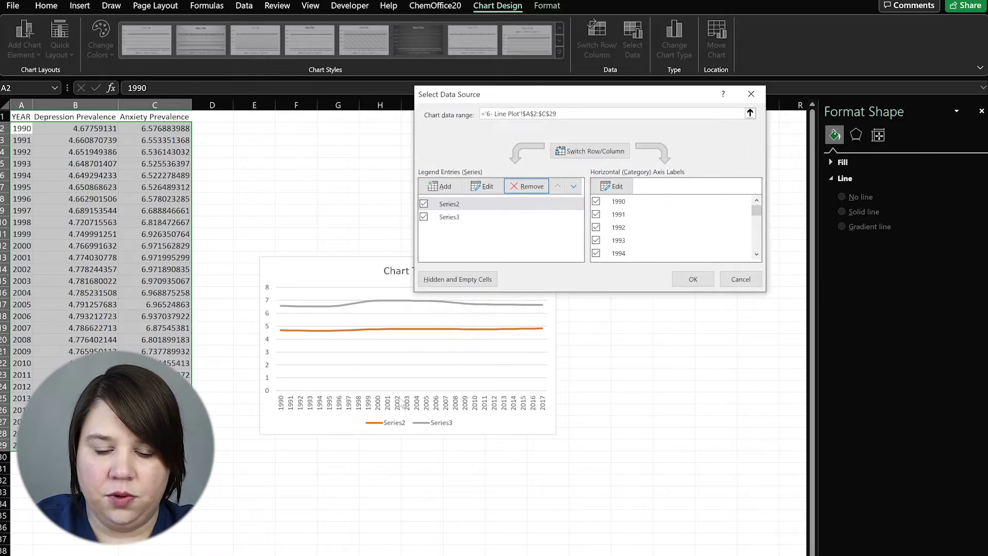
- Rename Series2 and Series3 from headers B1 and C1, Depression and Anxiety Prevalence
click(453, 204)
click(480, 186)
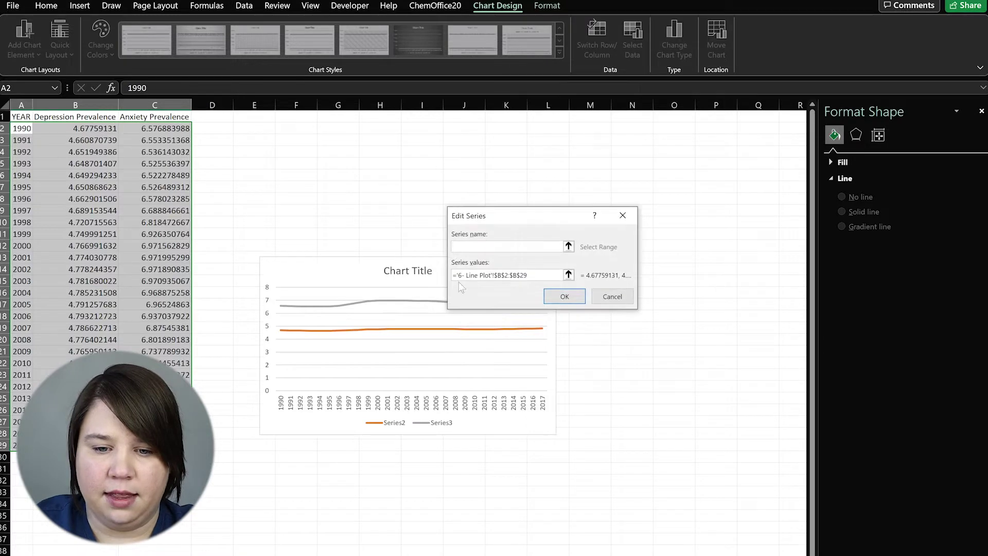
click(82, 118)
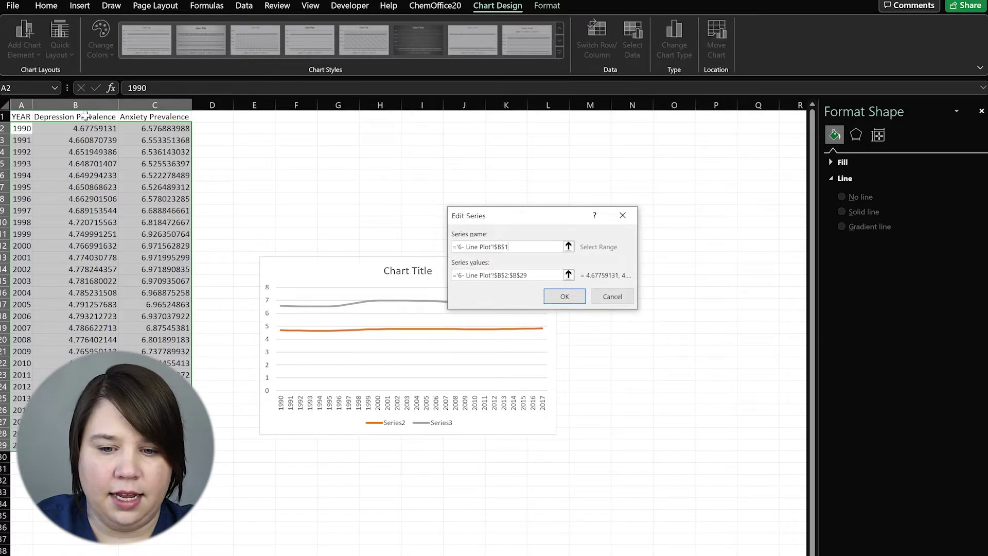
click(561, 300)
click(450, 217)
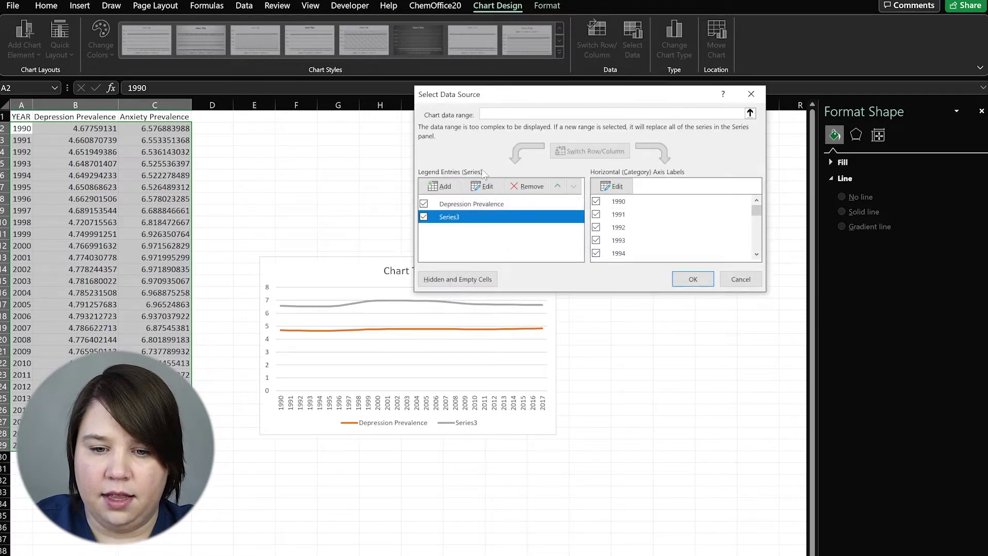
click(482, 186)
click(152, 116)
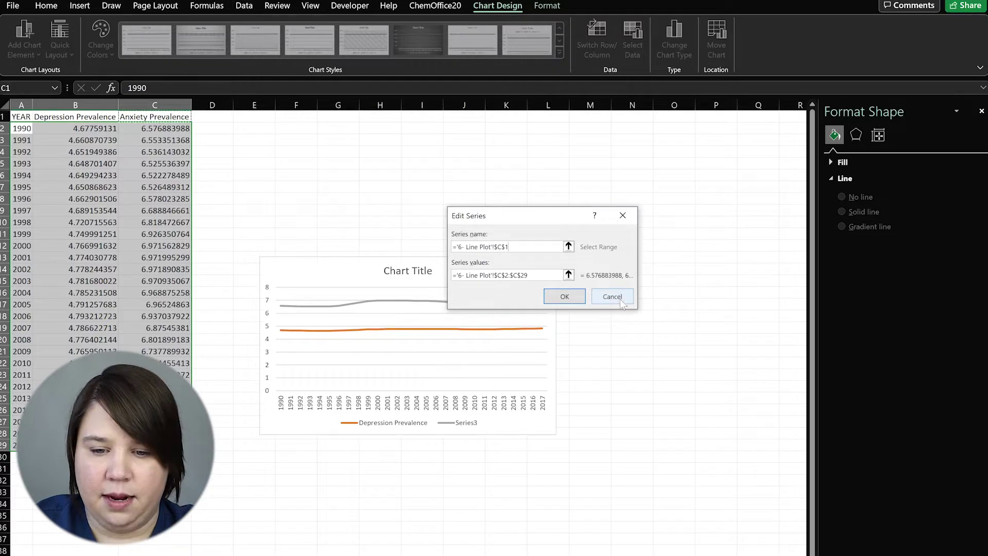
click(565, 296)
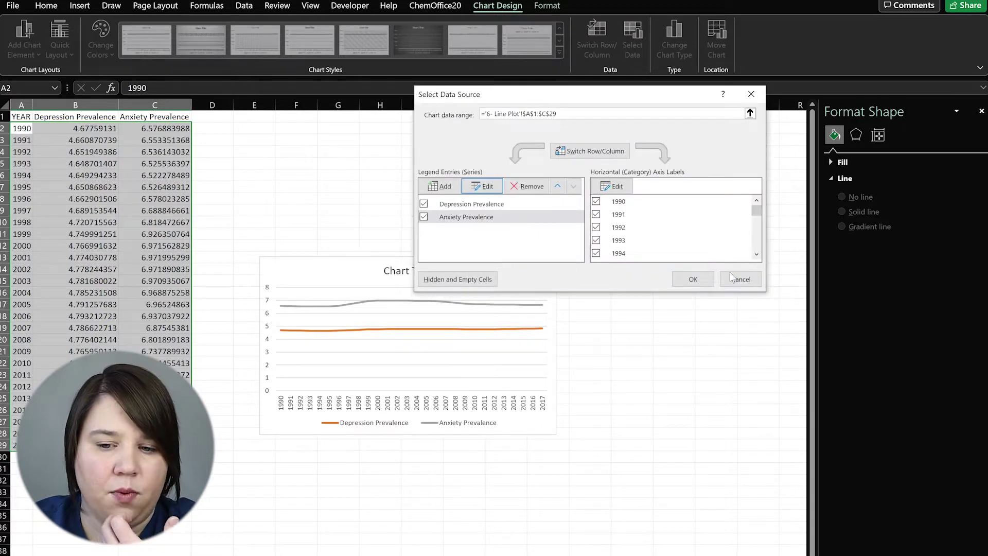
click(693, 281)
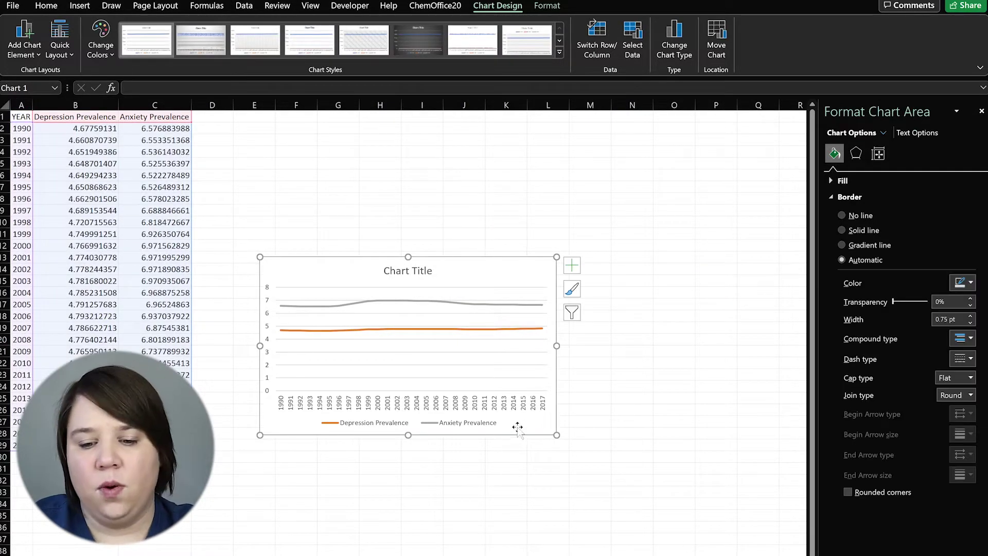
- Enlarge the chart, delete its title, and add titles to both axes
drag(556, 435, 656, 470)
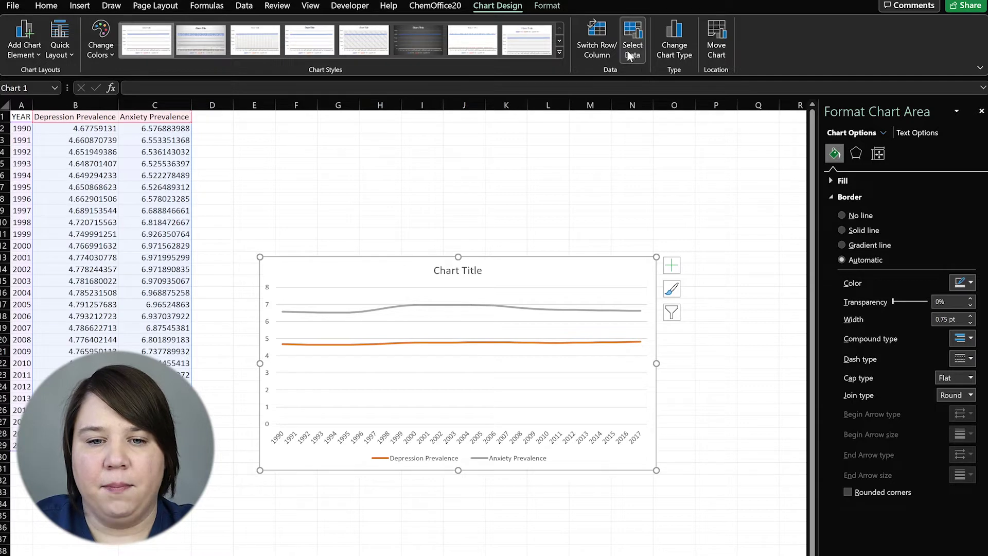
click(669, 266)
click(644, 271)
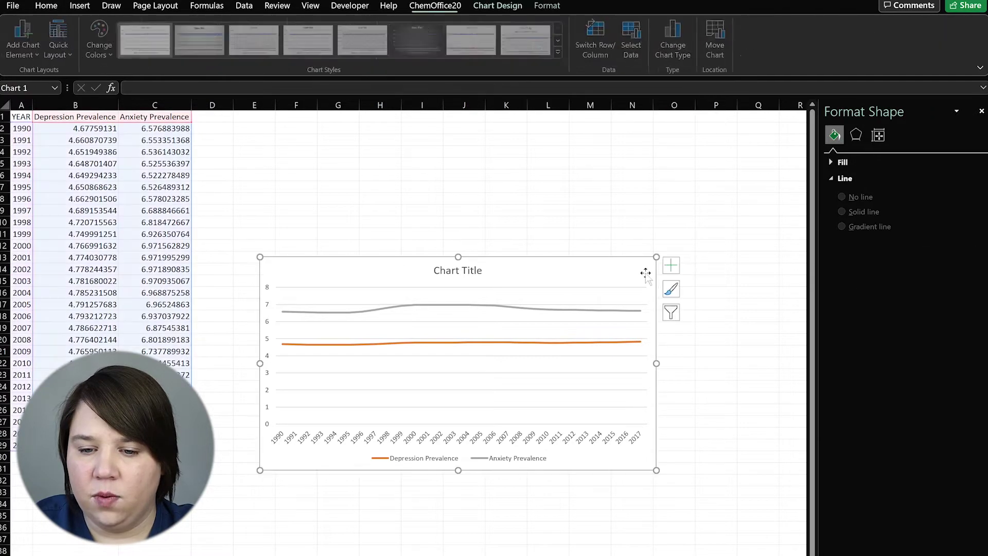
click(461, 270)
key(Delete)
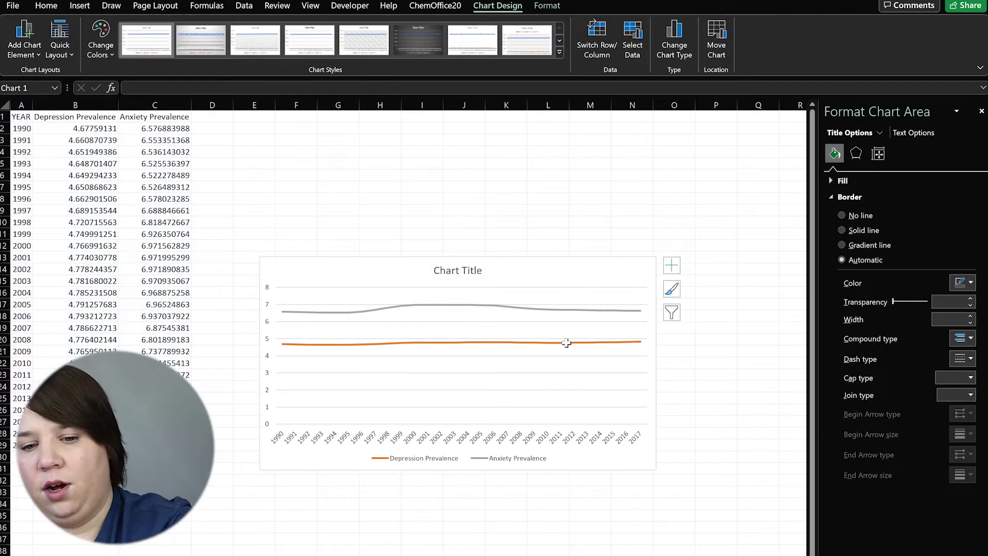
click(672, 266)
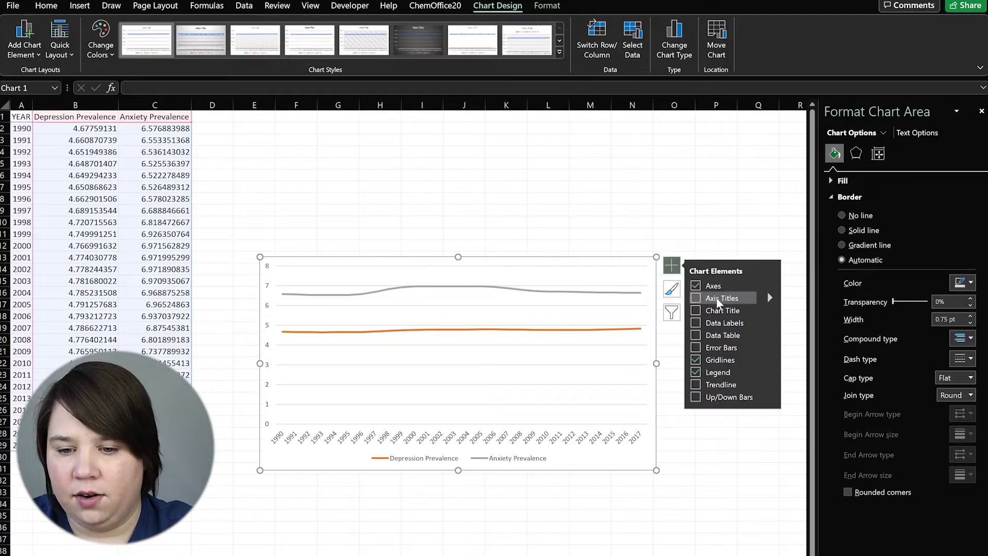
click(704, 299)
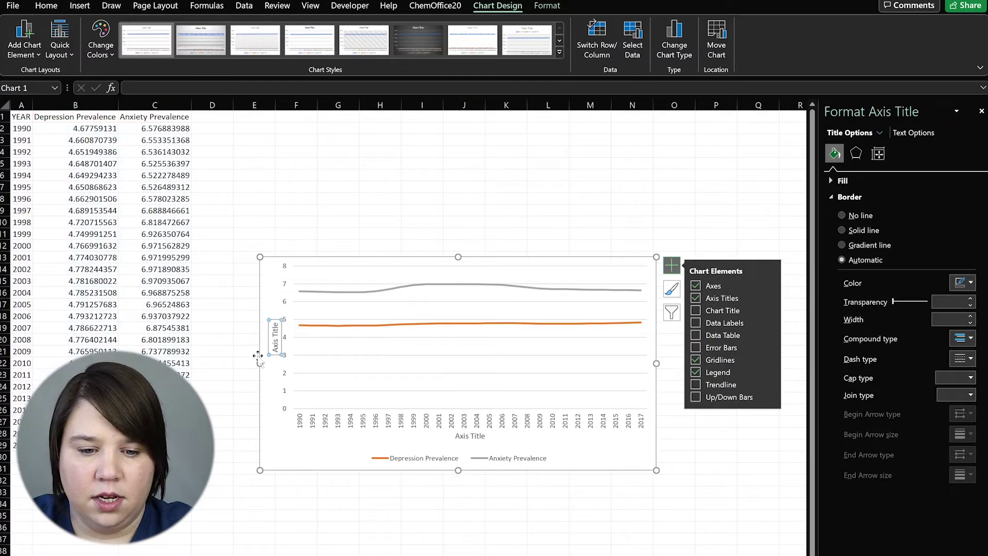
- Label the vertical axis 'Prevalence (%)' and the horizontal axis 'Year'
click(272, 343)
double_click(275, 344)
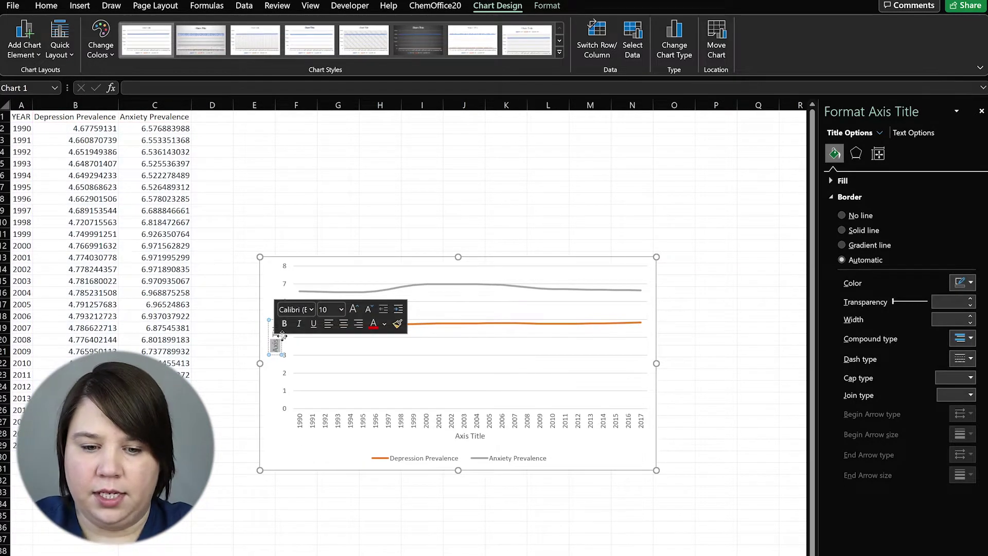
text(Prevalence)
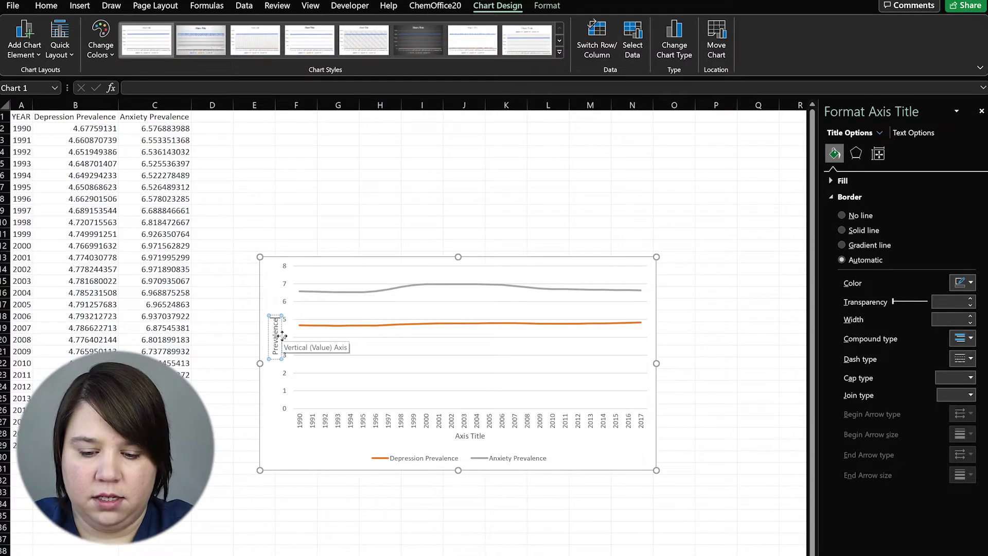
text( (%))
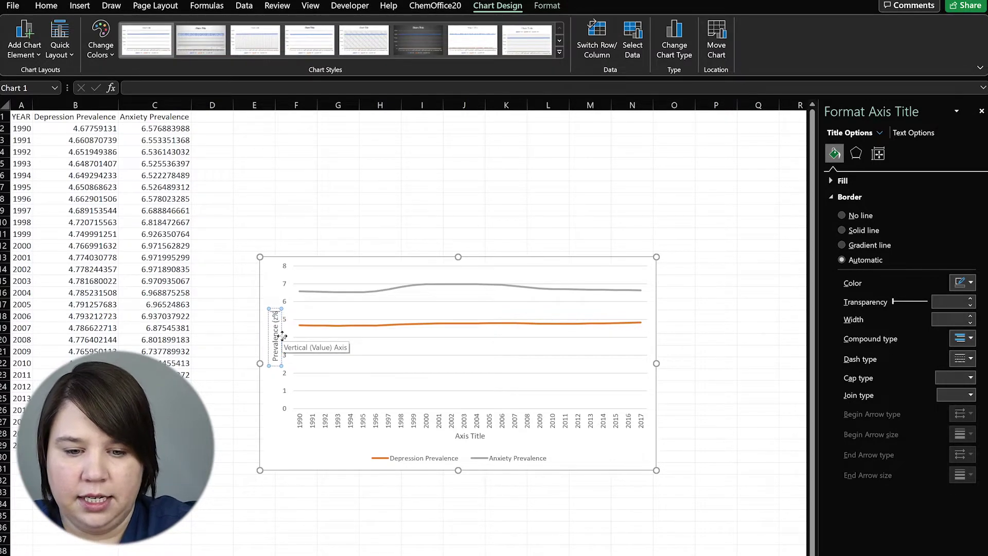
click(478, 436)
drag(485, 436, 452, 436)
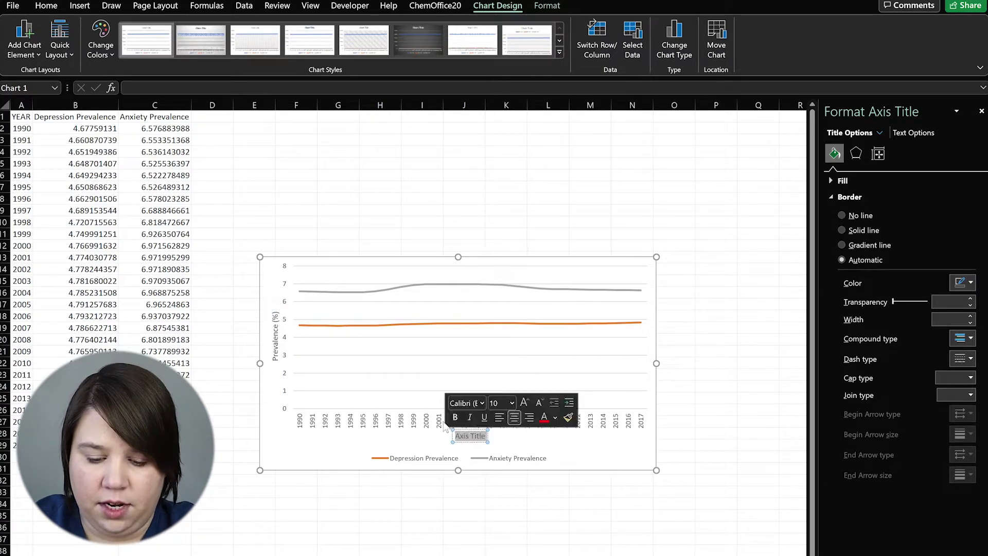
key(Delete)
text(Year)
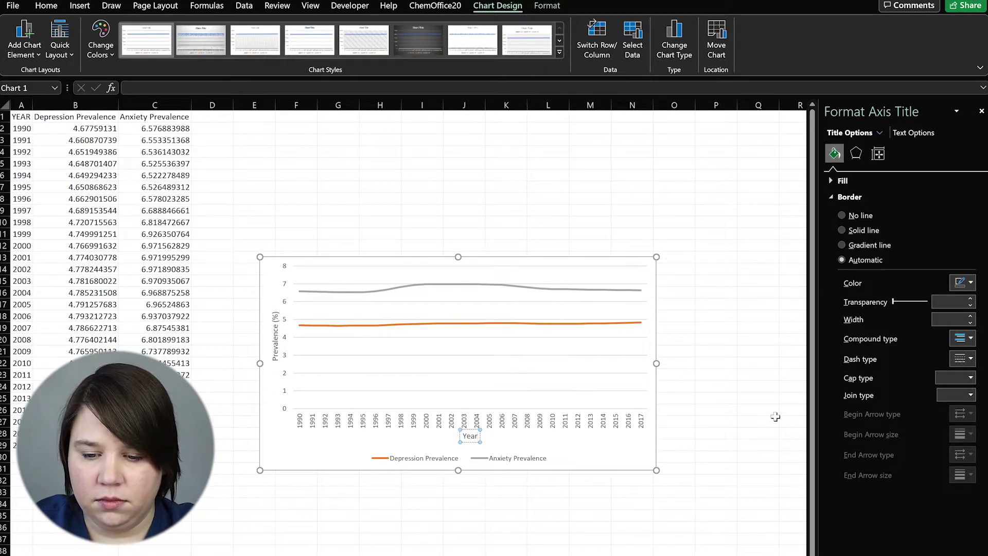
click(774, 415)
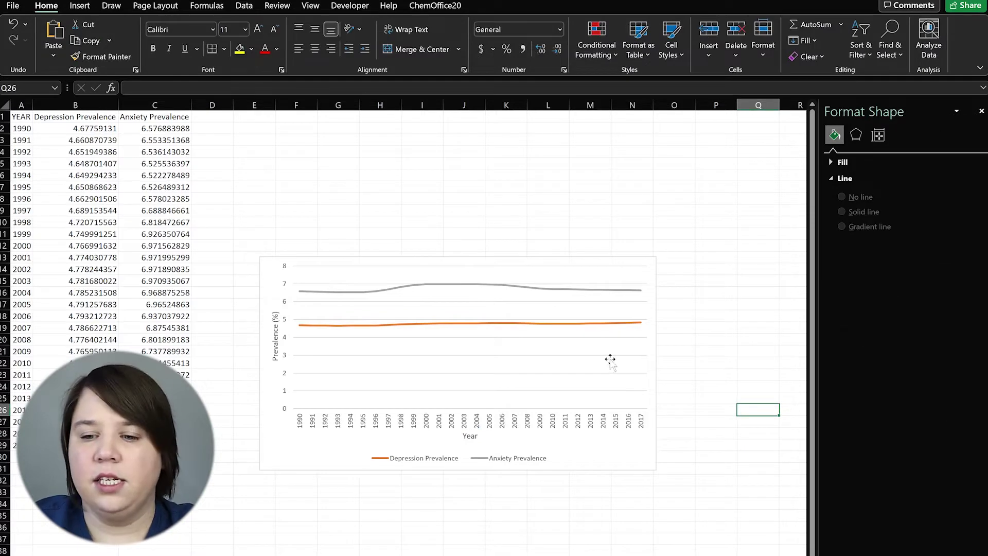
- Move the chart up and left and enlarge it toward the lower right
click(408, 291)
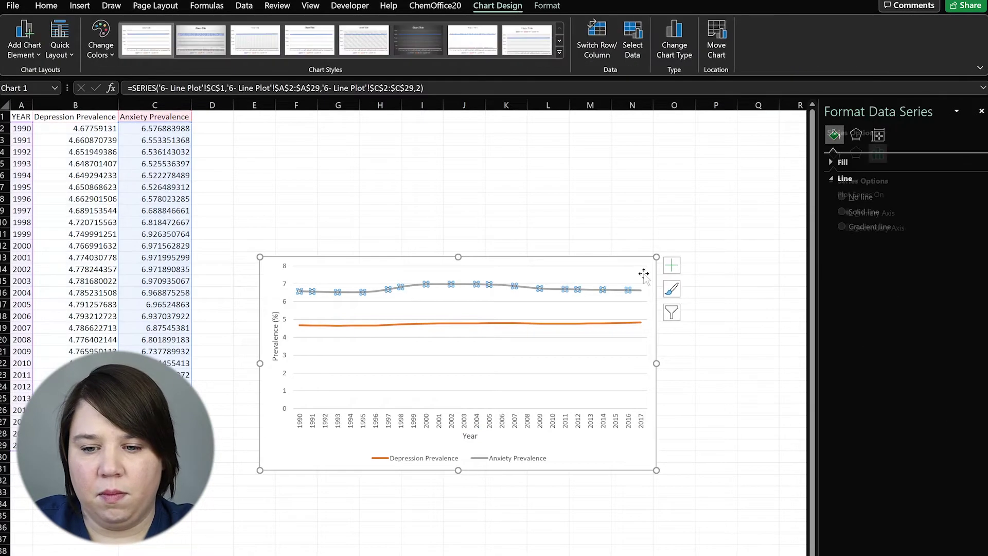
click(793, 328)
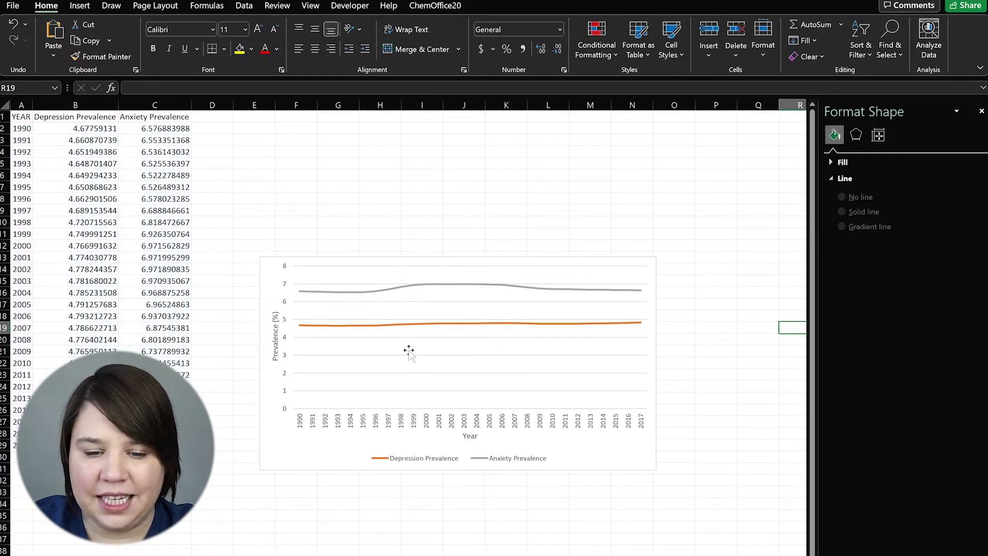
drag(389, 261, 371, 174)
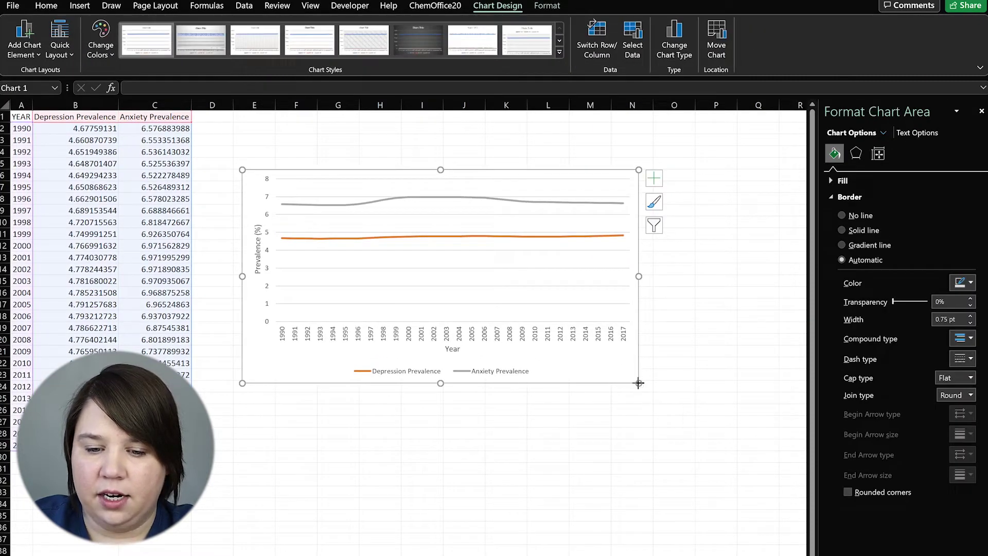
drag(638, 383, 680, 427)
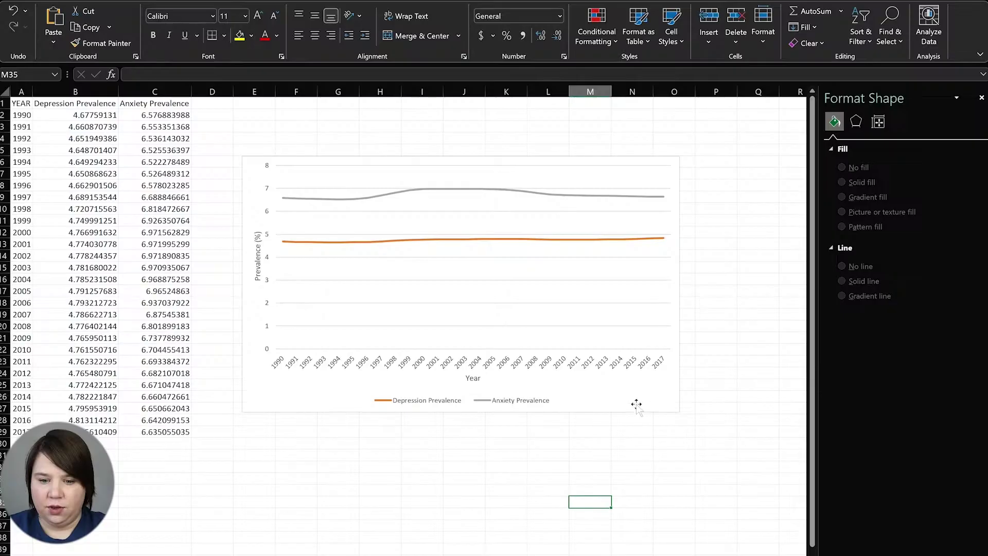
click(662, 410)
drag(681, 412, 749, 475)
key(Escape)
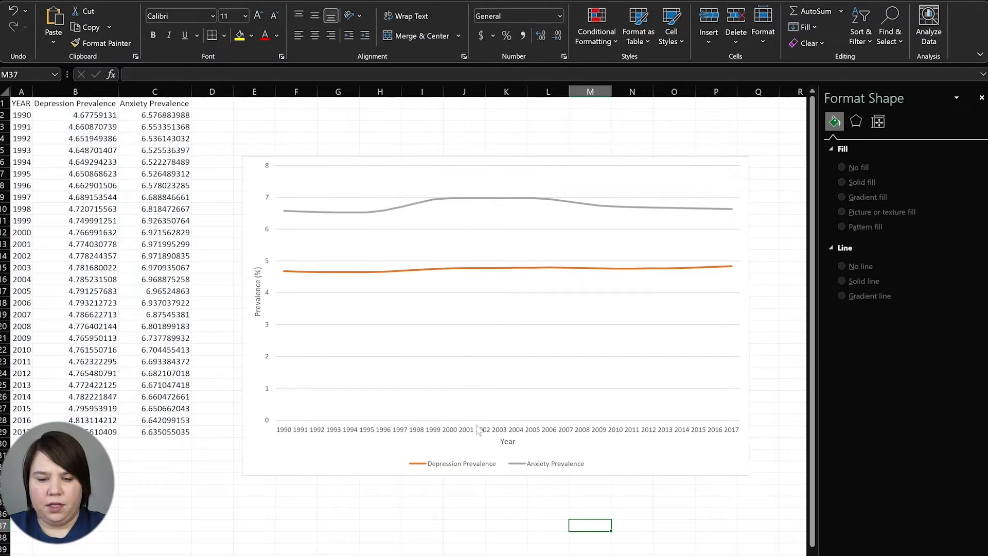
- Format the Prevalence (%) axis title as 16 pt bold black Arial
click(258, 290)
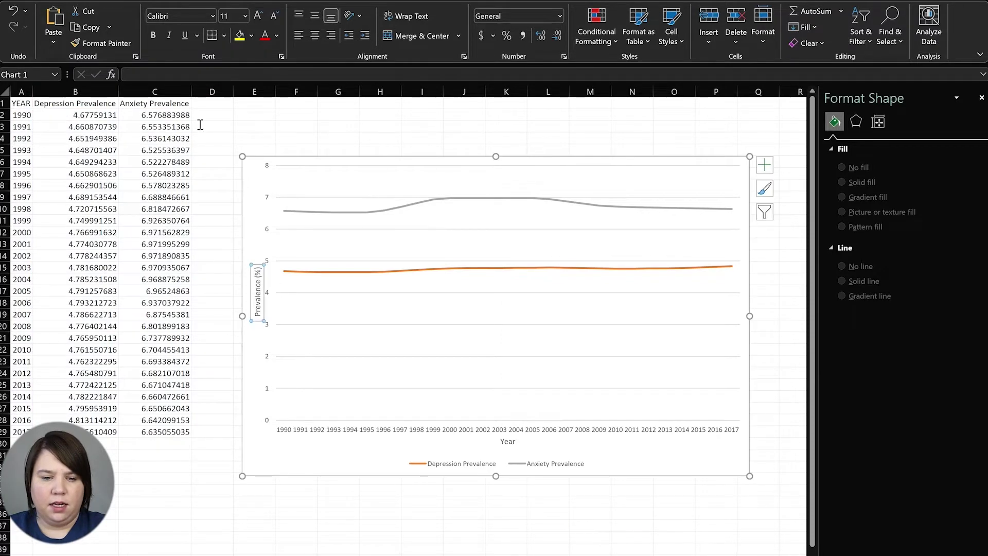
click(42, 3)
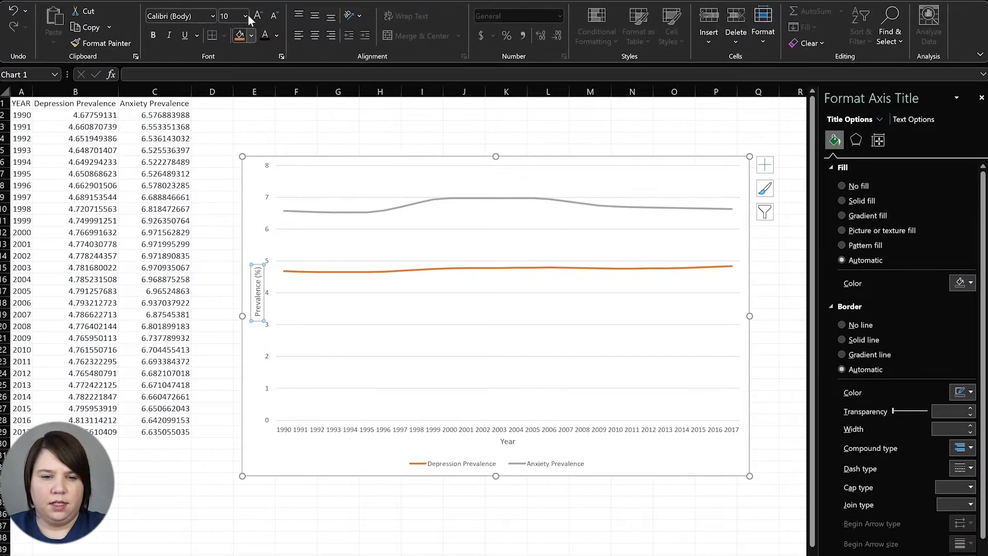
click(259, 17)
click(259, 17)
click(258, 17)
click(258, 17)
click(259, 17)
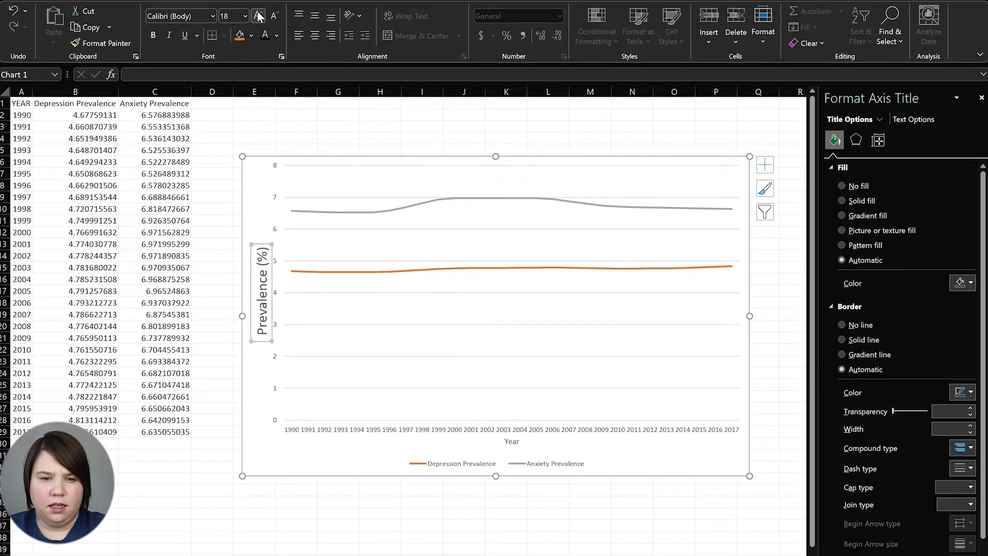
click(228, 16)
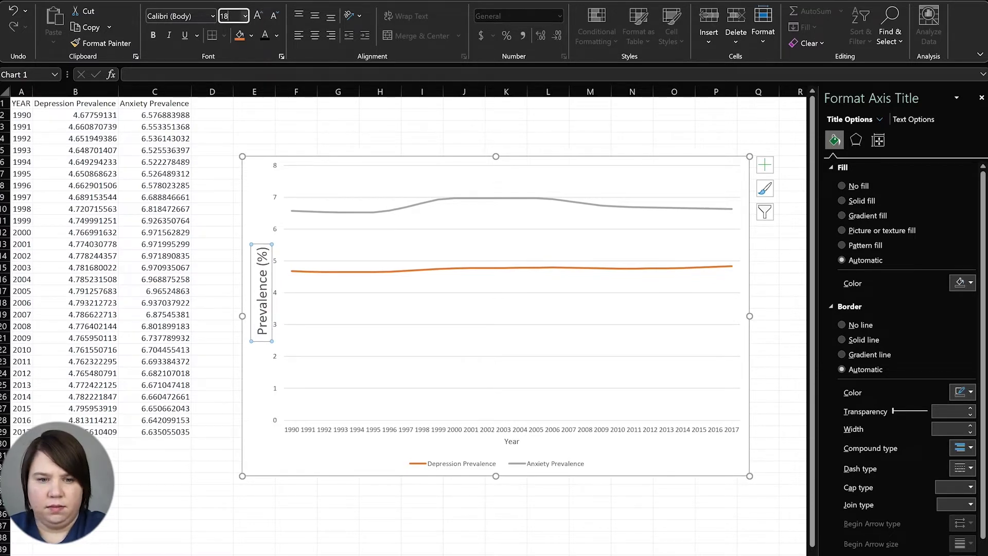
text(16)
key(Return)
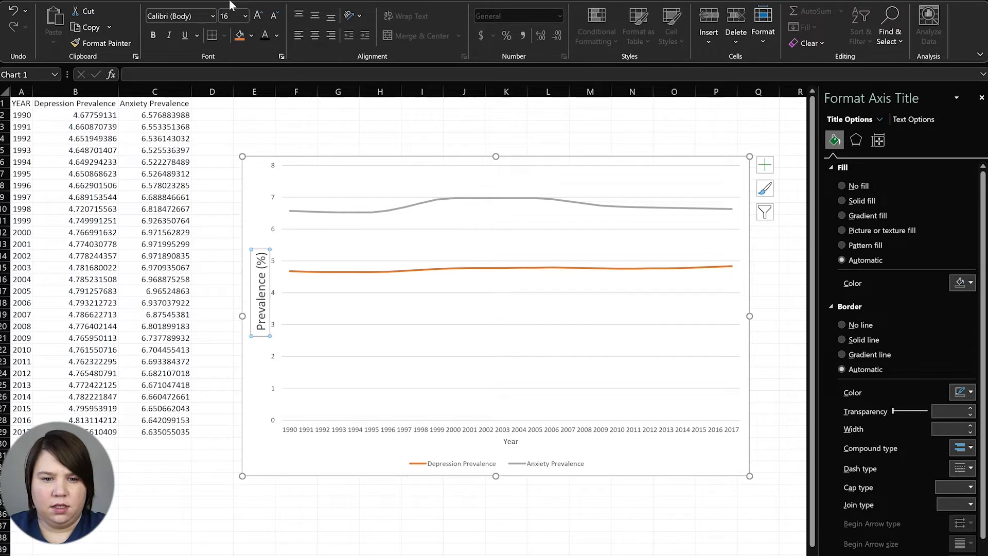
click(186, 18)
text(Arial)
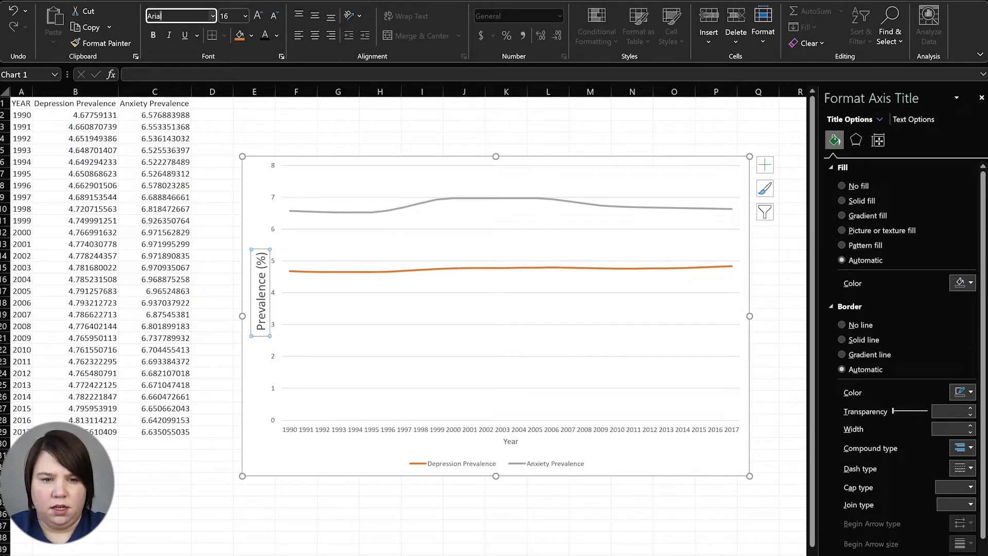
key(Return)
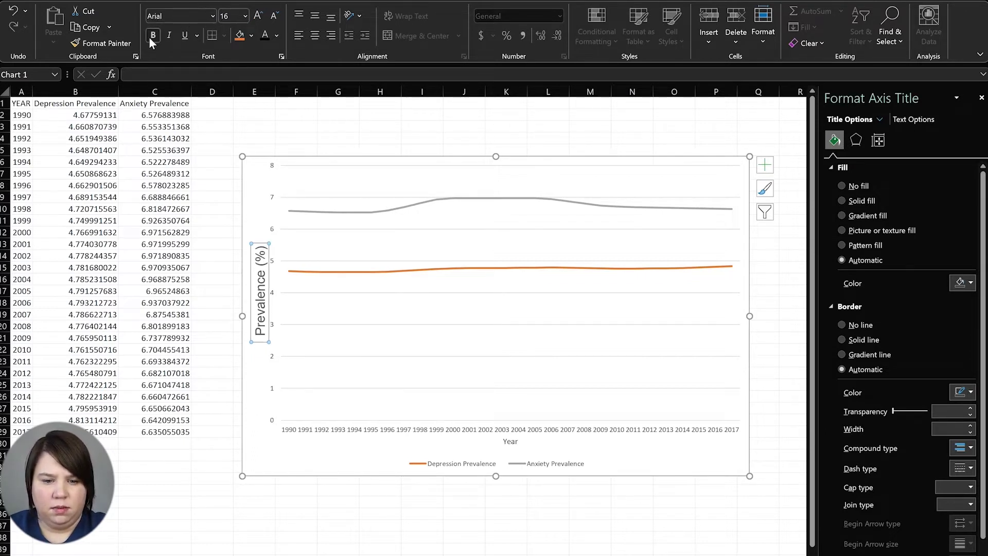
click(150, 38)
click(277, 35)
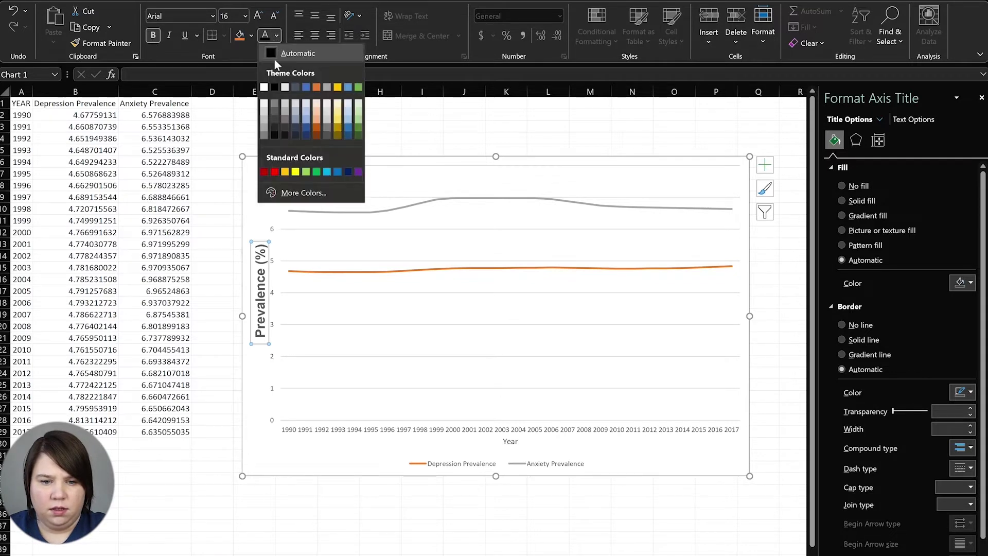
click(282, 98)
- Make the vertical axis number labels 11 pt bold Arial in a darker colour
click(272, 422)
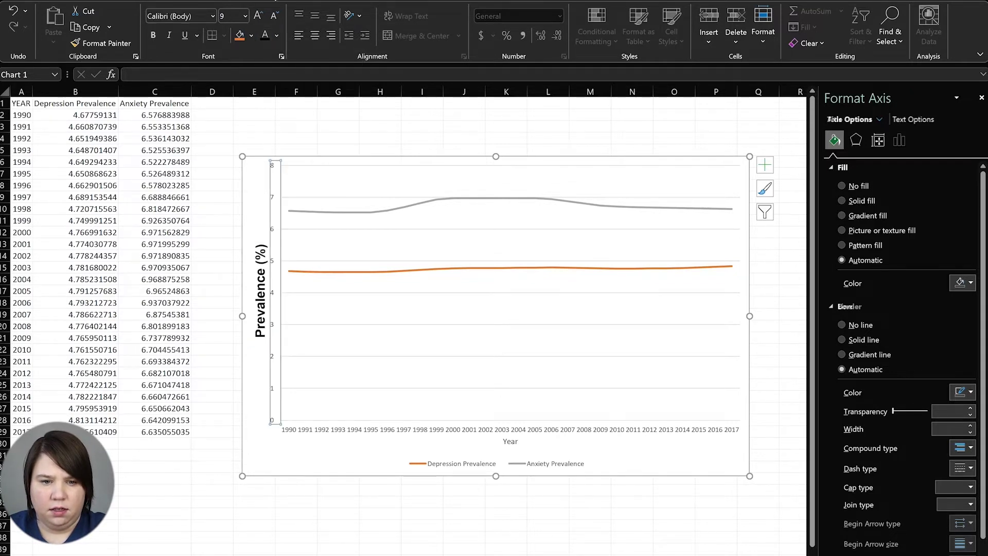
click(227, 16)
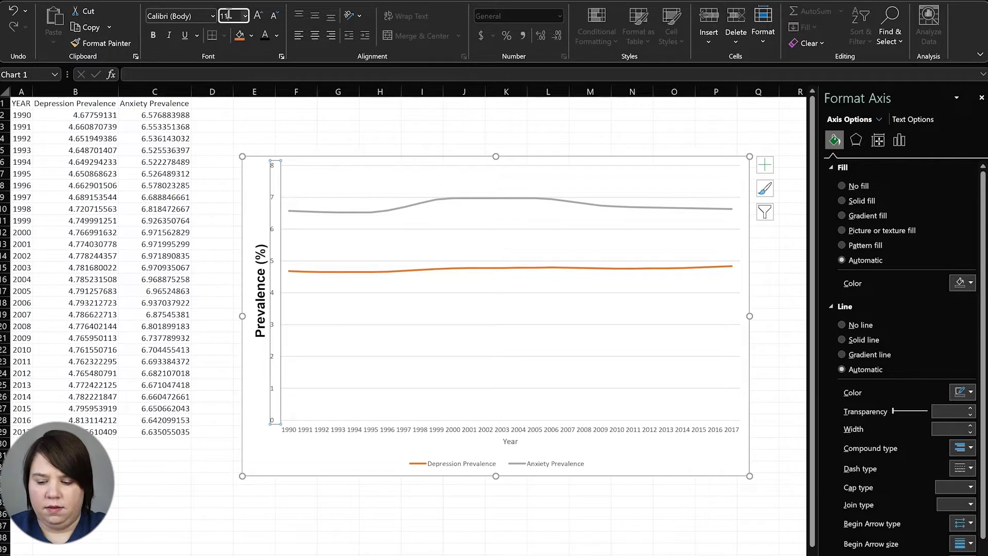
text(11)
key(Return)
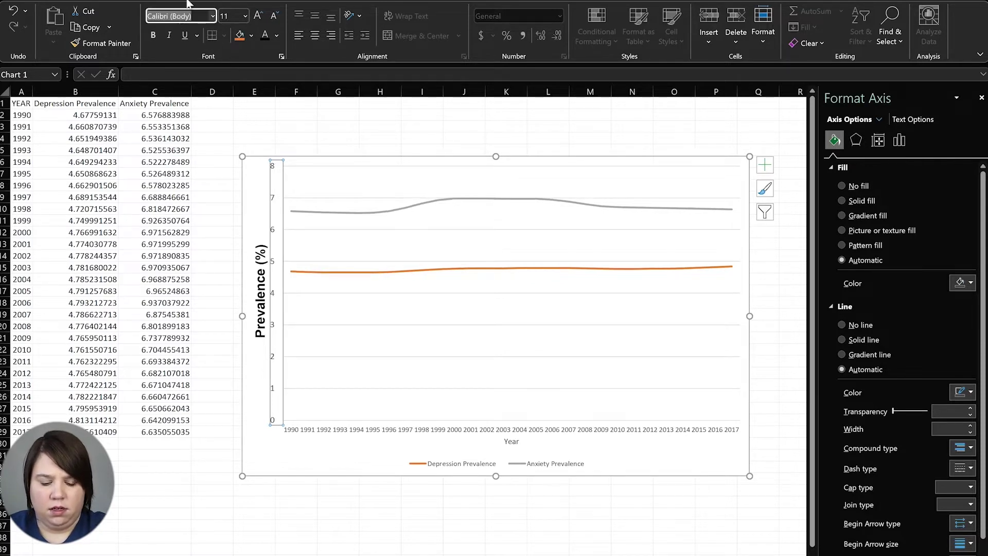
text(Arial)
key(Return)
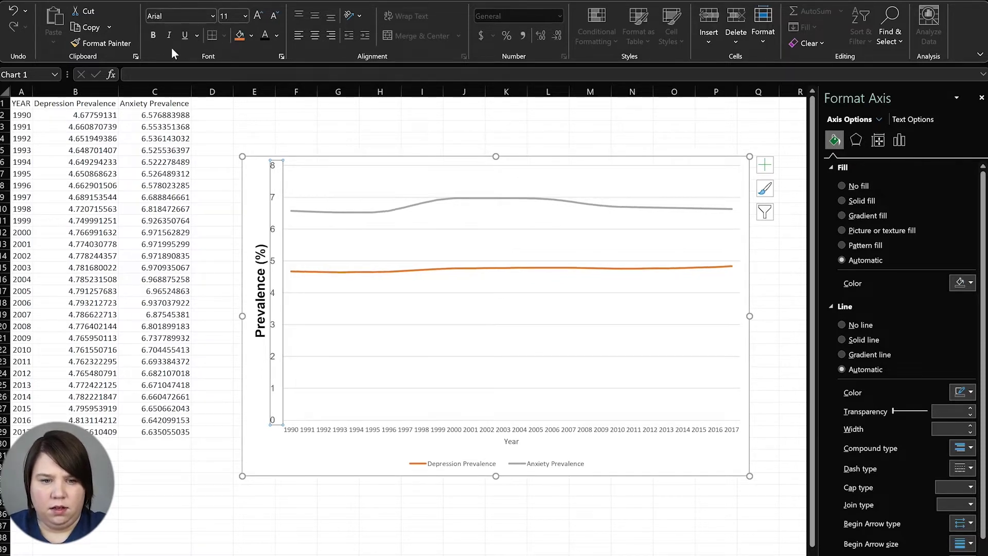
click(153, 35)
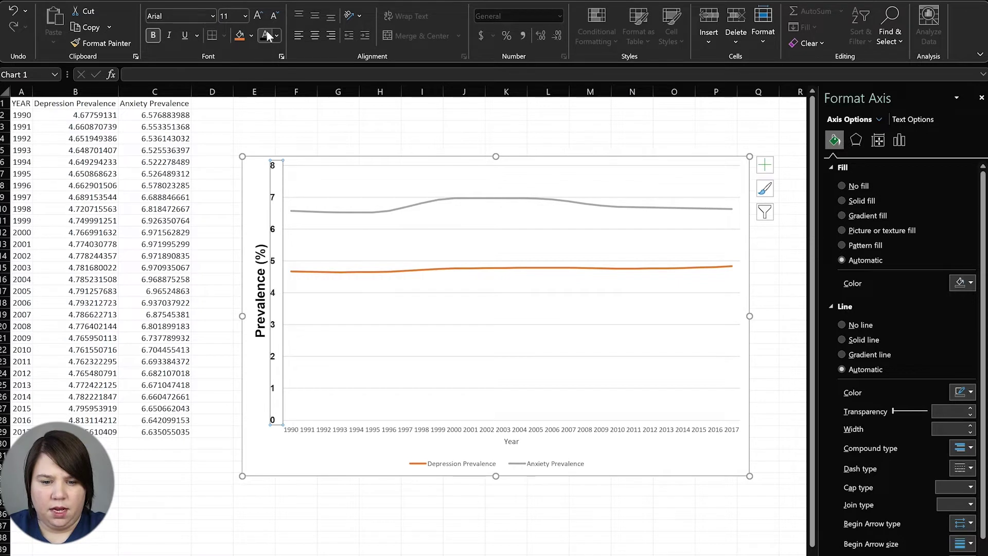
click(276, 35)
click(278, 84)
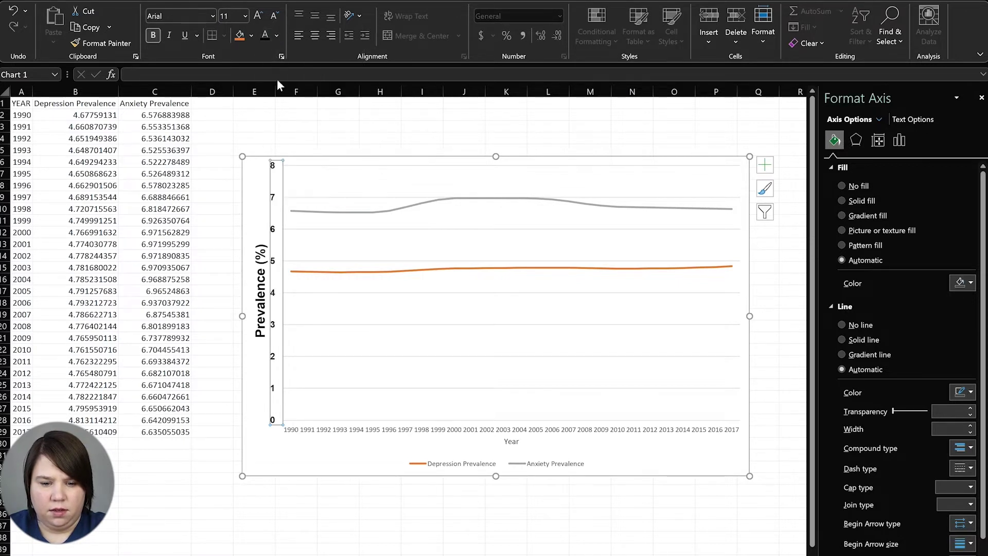
- Set the year axis labels to 11 pt Arial with a darker font colour
click(337, 435)
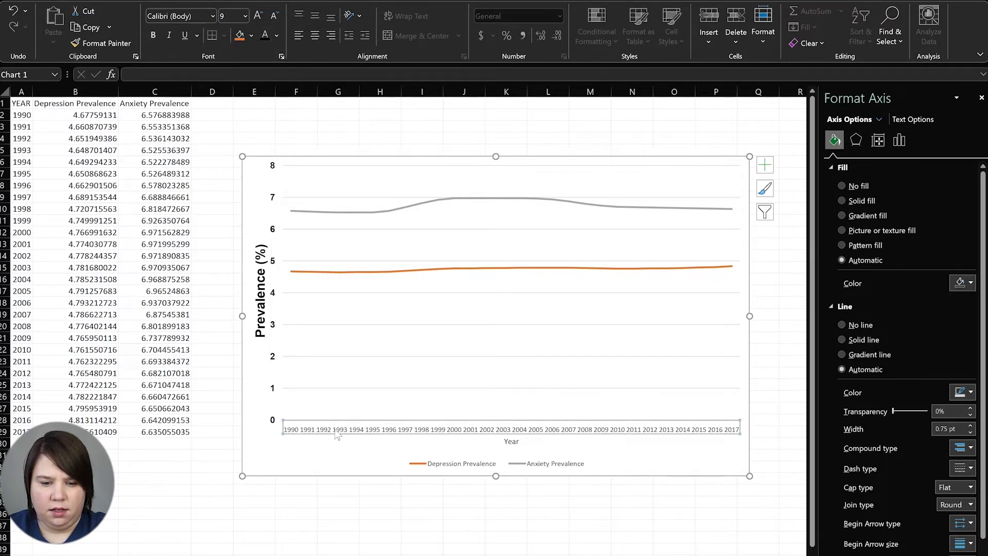
click(232, 16)
text(11)
key(Return)
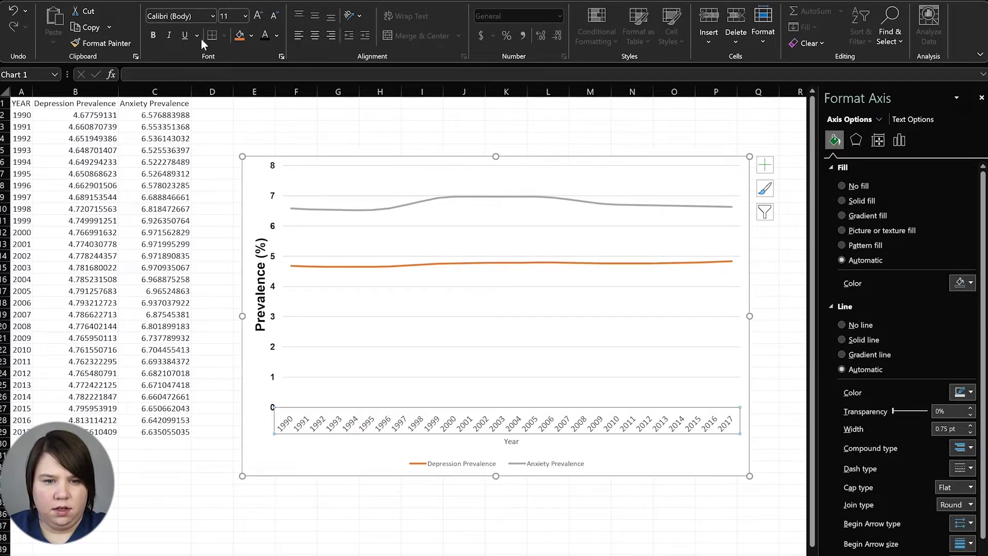
click(189, 15)
text(Arial)
text(l)
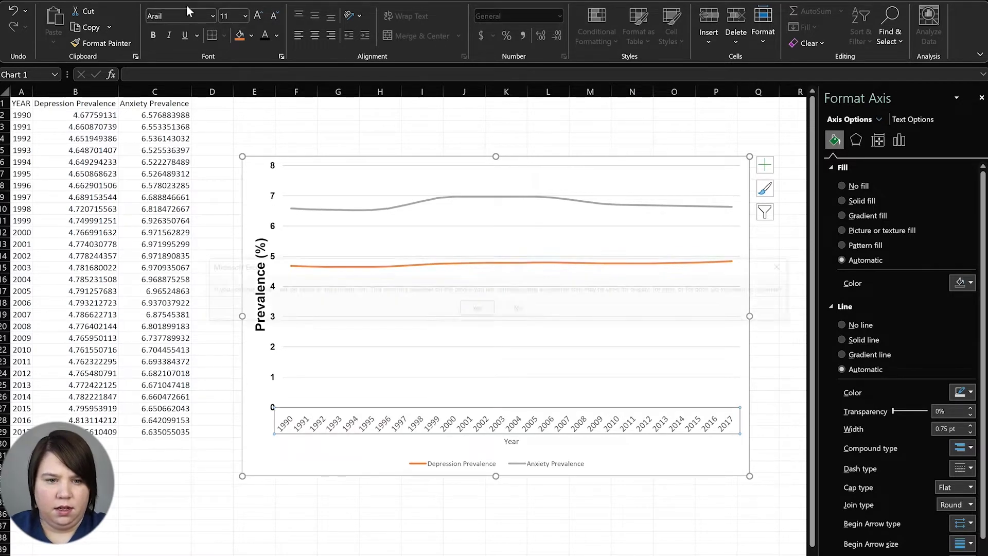
key(Return)
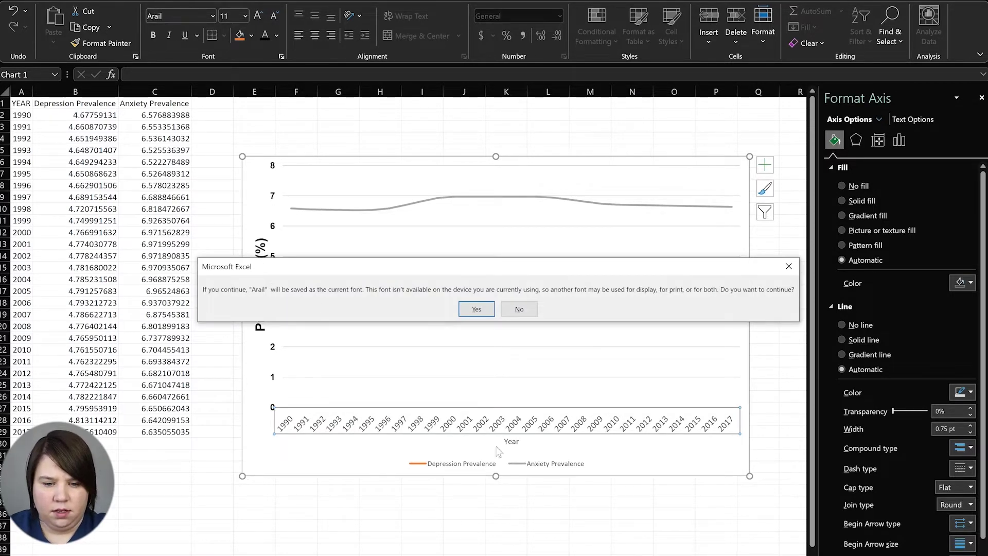
click(518, 308)
click(175, 11)
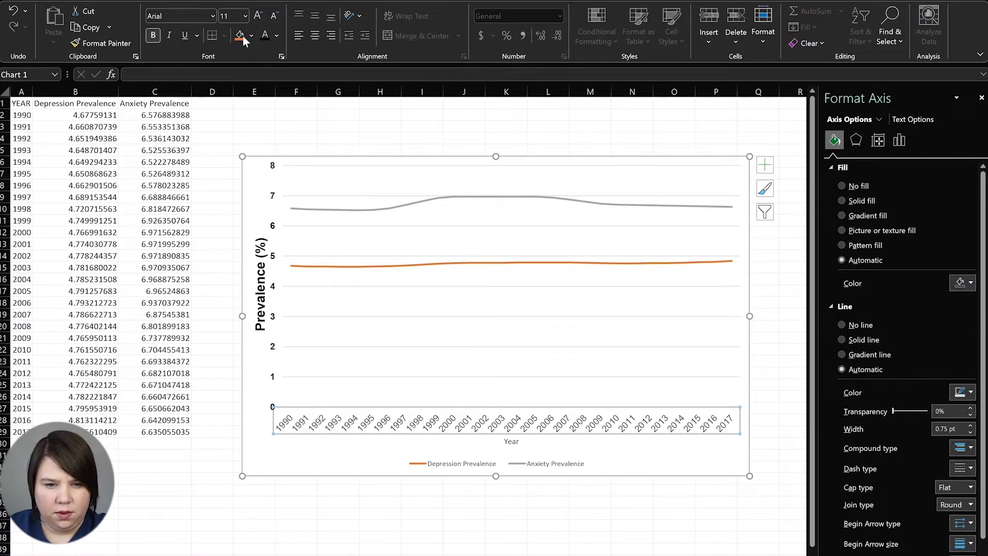
click(277, 36)
click(275, 83)
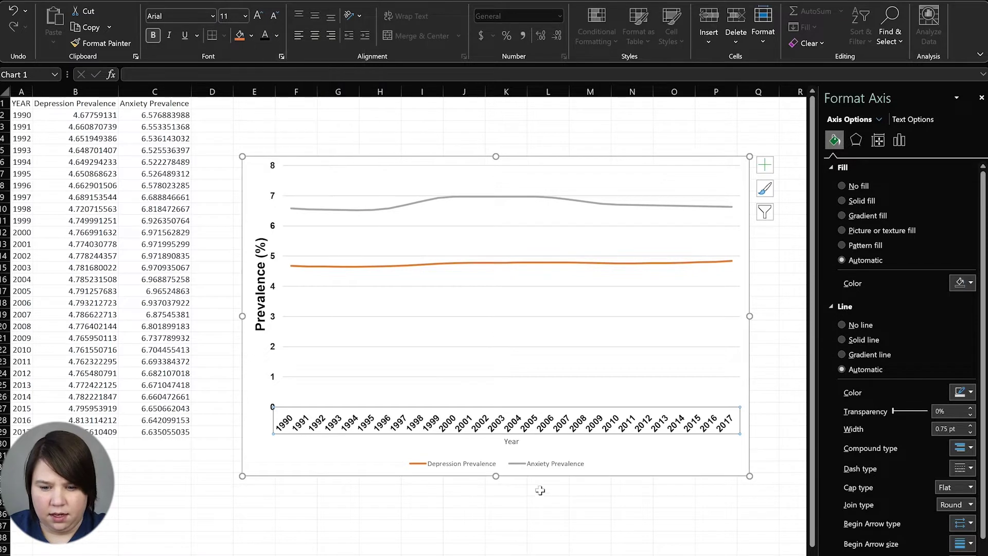
- Format the Year title as 16 pt bold Arial with no fill and automatic black text
click(515, 444)
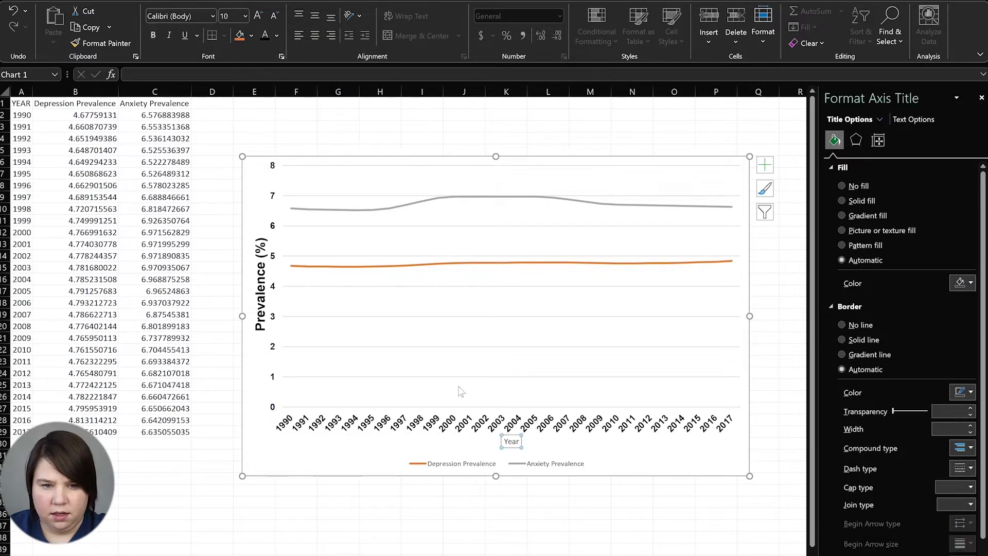
click(231, 16)
text(16)
key(Return)
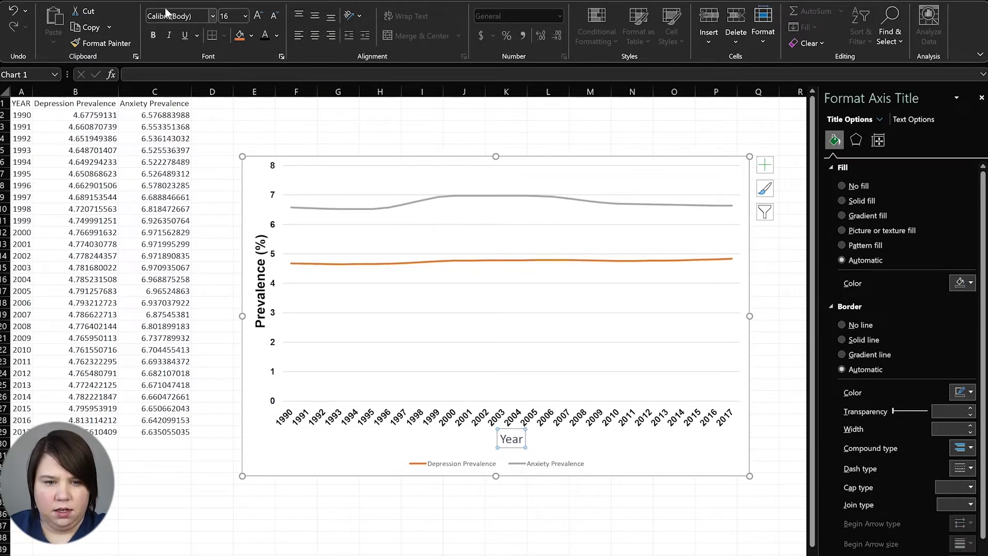
click(169, 16)
text(Ar)
text(al)
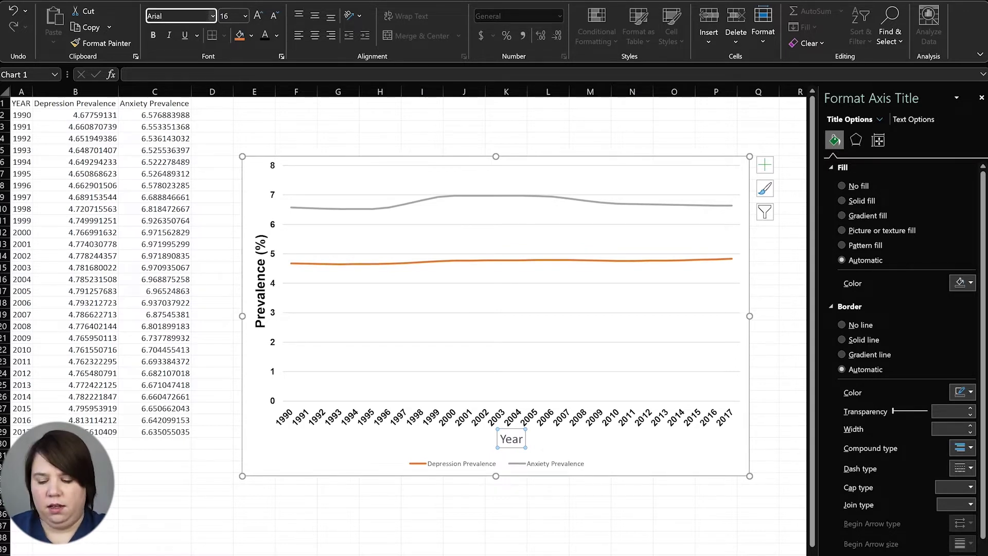
key(Return)
click(153, 35)
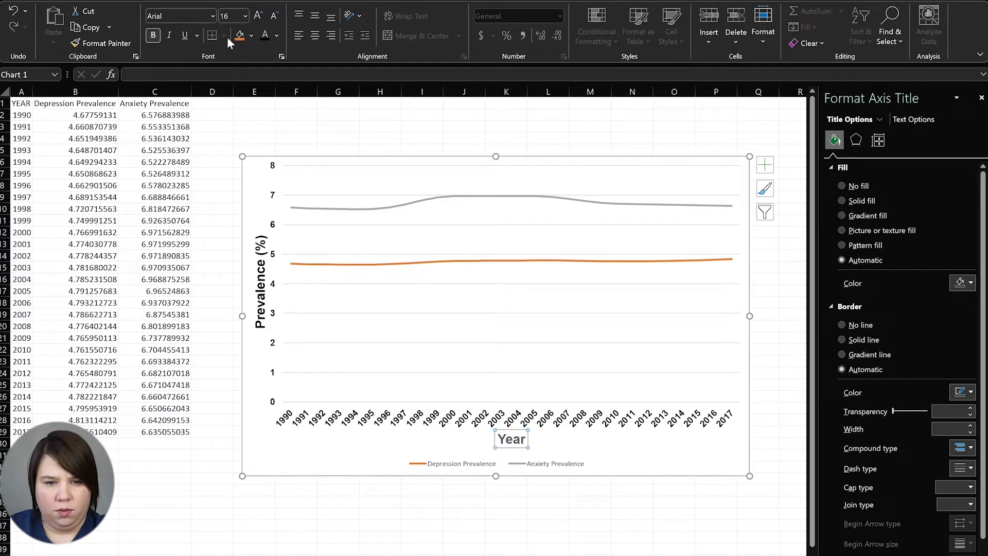
click(251, 35)
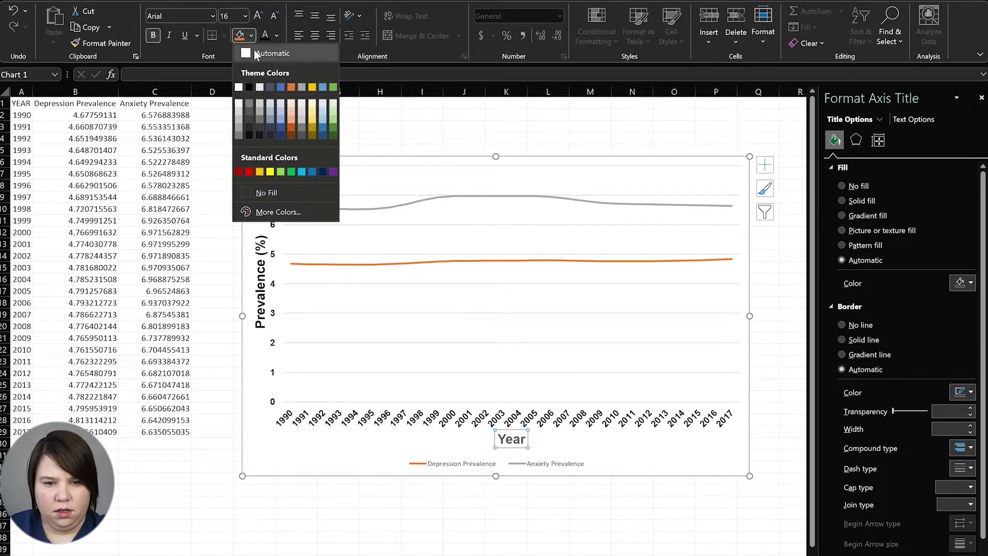
click(263, 193)
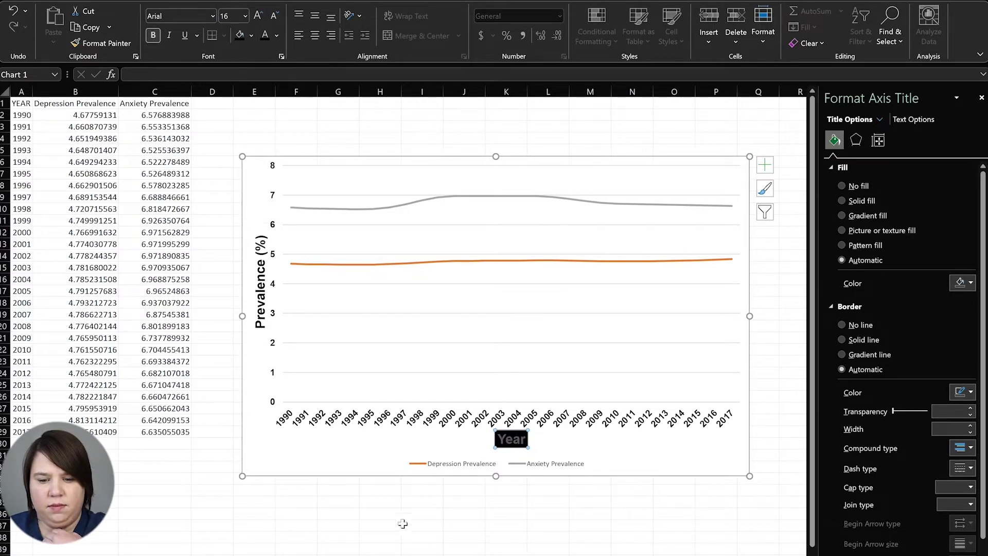
click(278, 34)
click(280, 52)
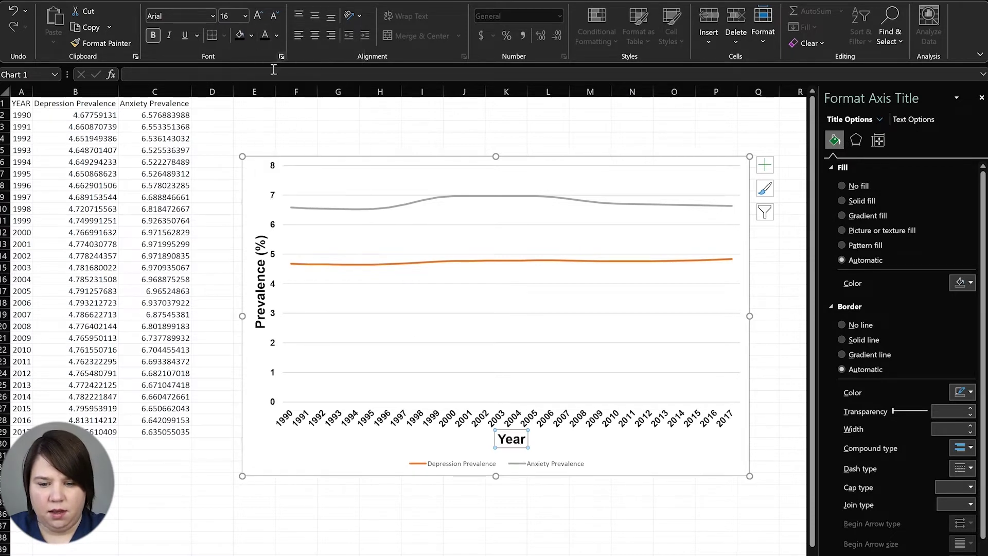
click(289, 447)
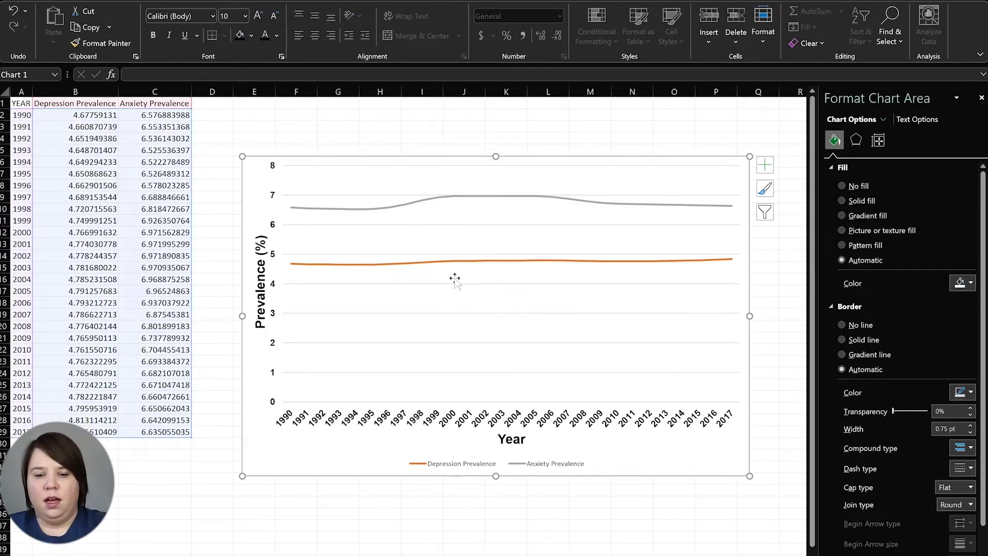
- Delete the horizontal gridlines and give the year axis a solid 1 pt line
click(449, 316)
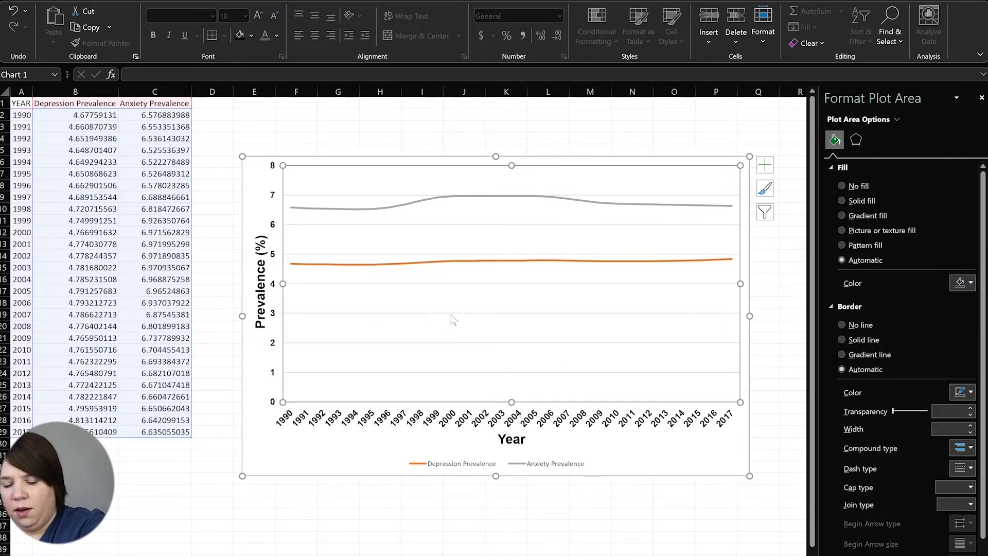
click(439, 313)
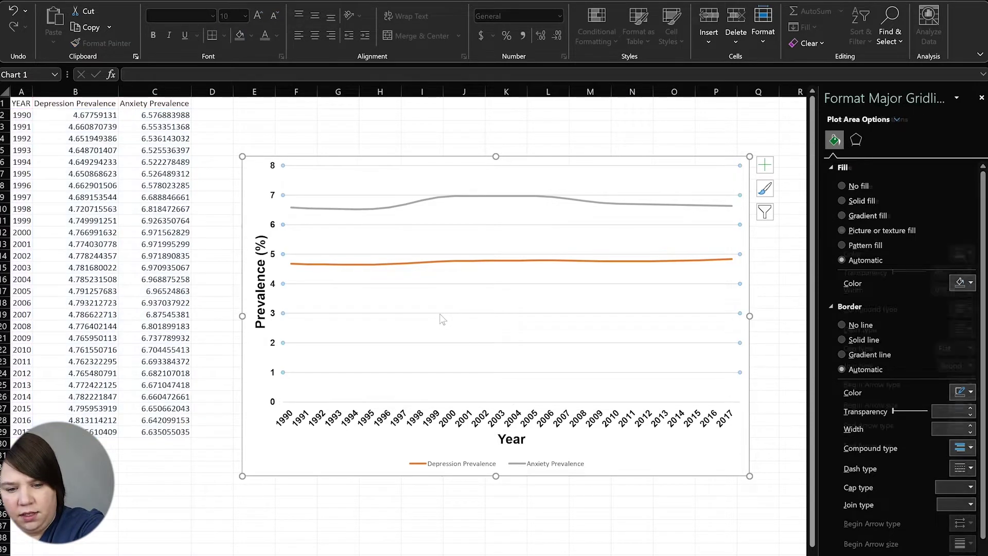
key(Delete)
click(358, 417)
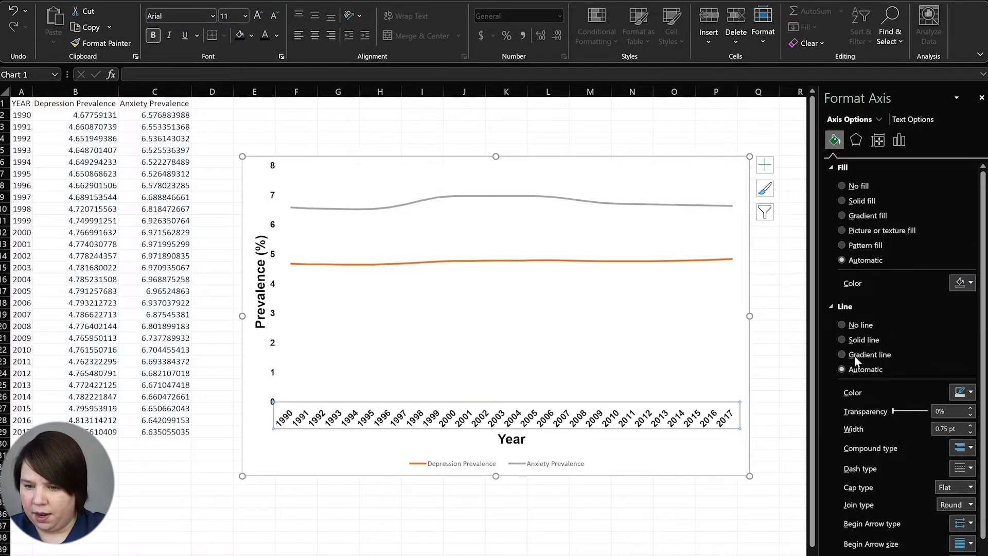
click(849, 338)
click(970, 425)
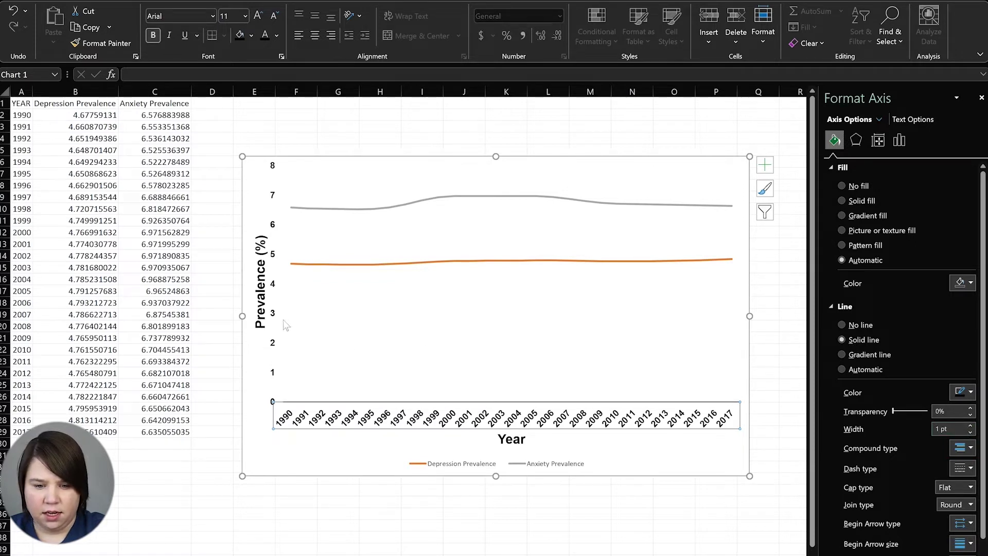
- Give the vertical value axis a solid 1 pt line
click(267, 342)
click(269, 339)
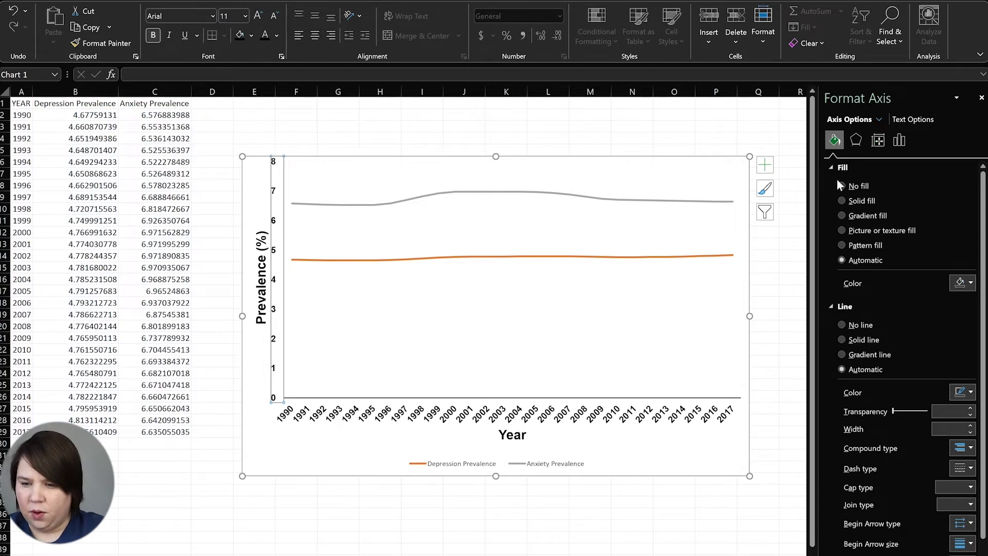
click(850, 340)
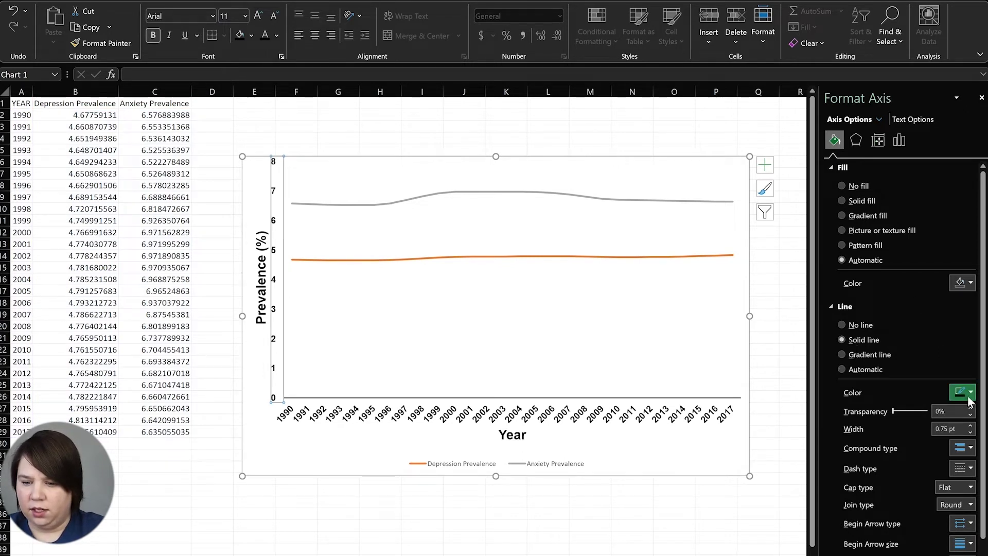
click(970, 425)
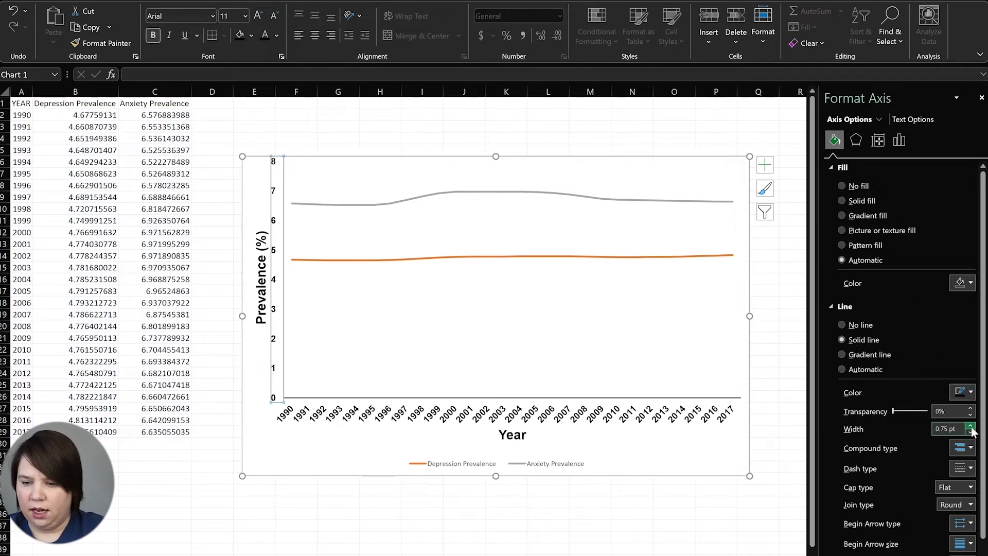
click(901, 140)
- Set the vertical axis major unit to 2 with outside major tick marks
click(832, 168)
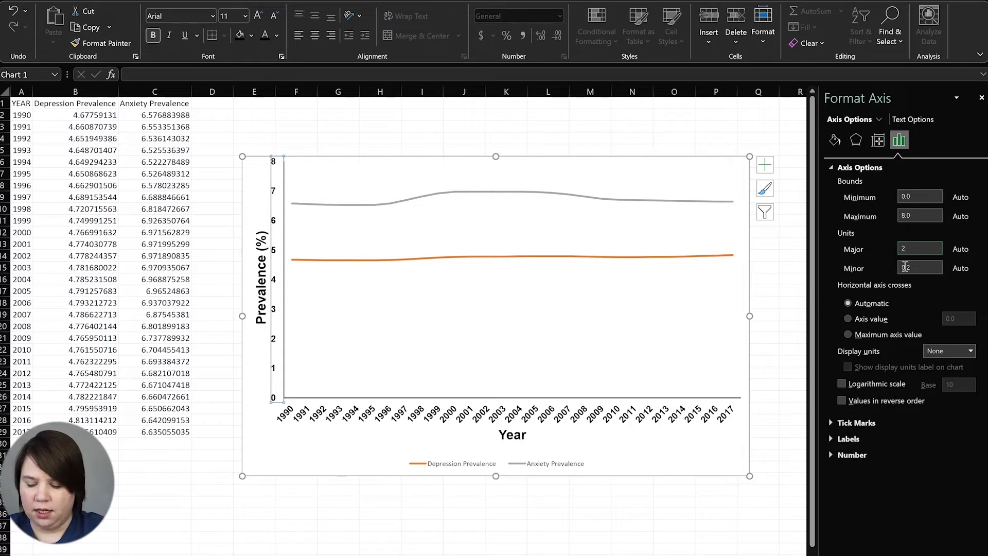
key(Return)
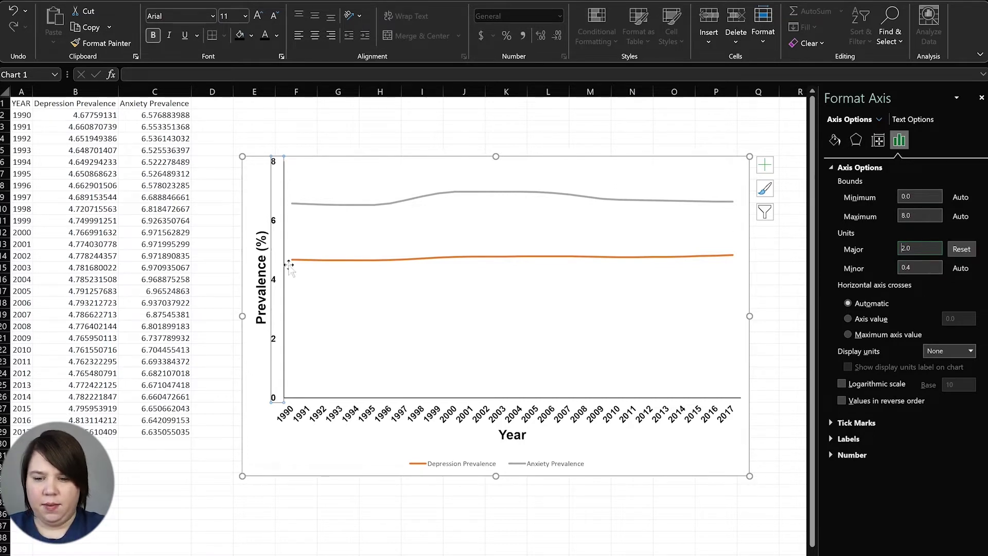
click(857, 423)
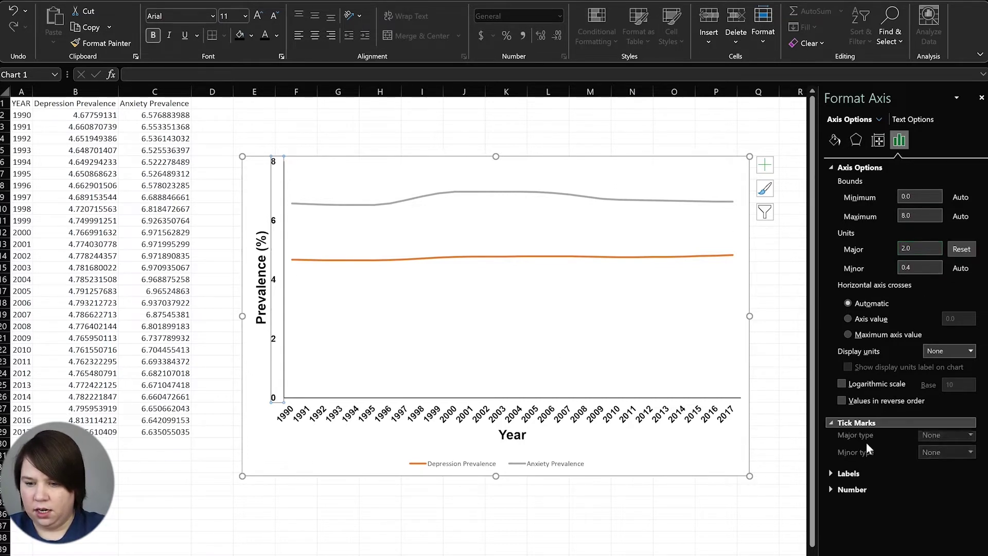
click(950, 445)
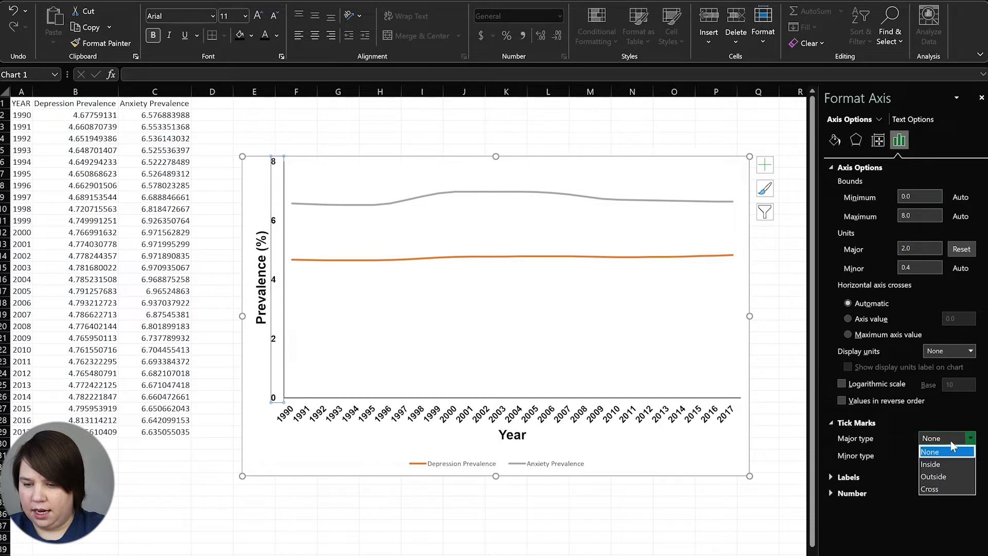
click(941, 476)
click(661, 467)
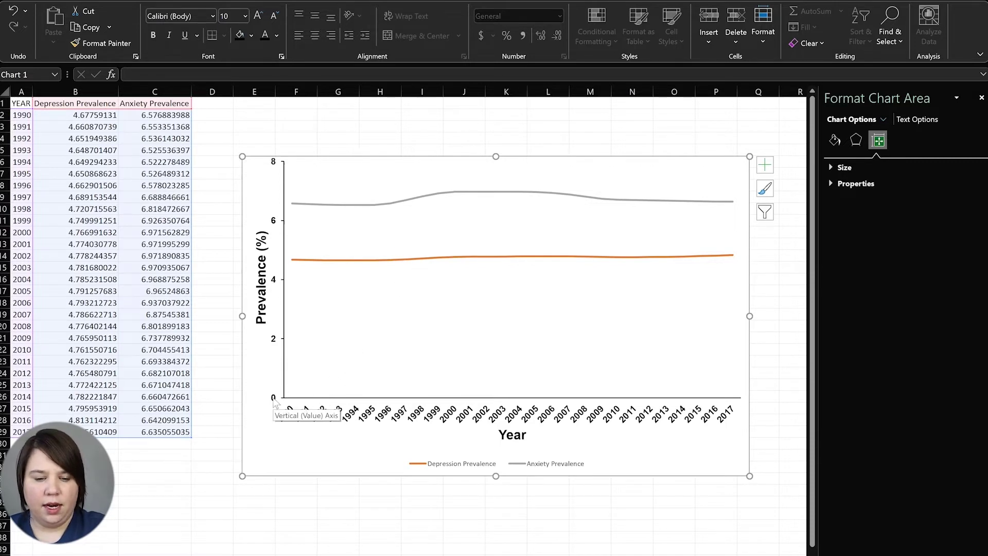
- Set the vertical axis minimum bound to 4
click(274, 401)
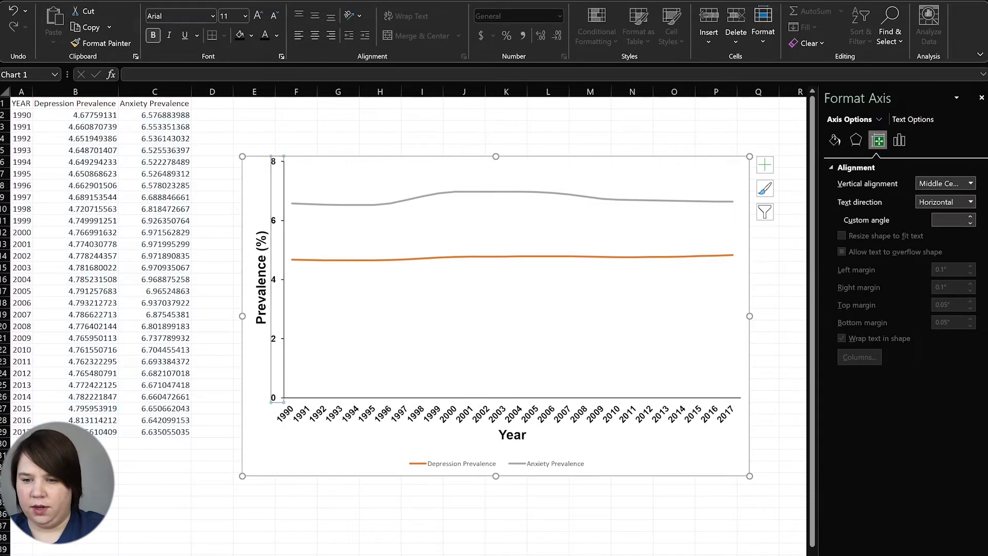
click(899, 140)
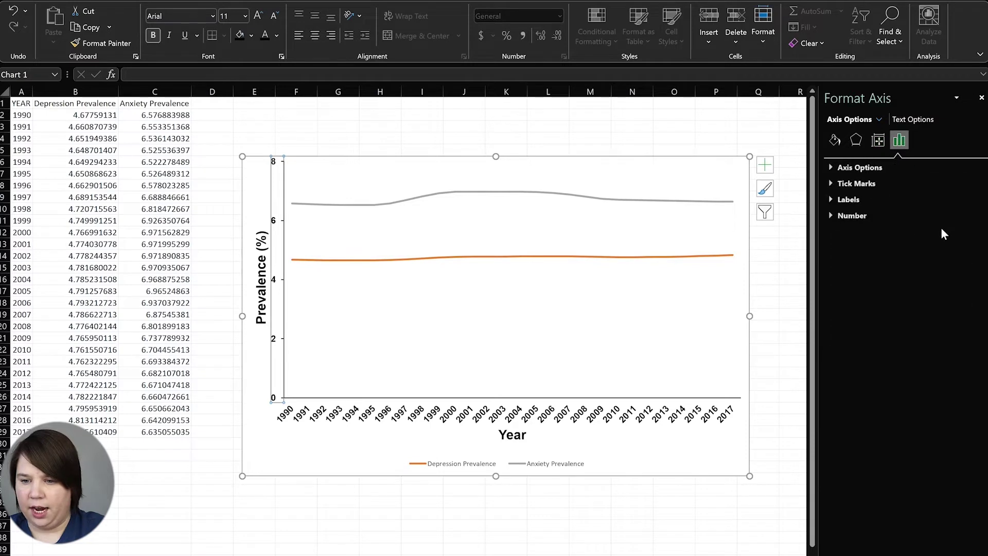
click(834, 165)
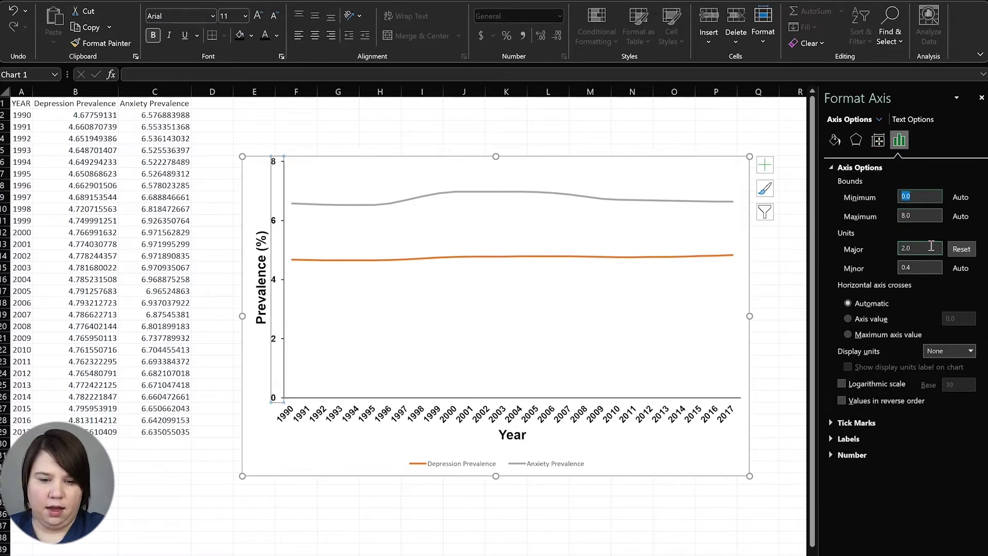
text(4)
key(Return)
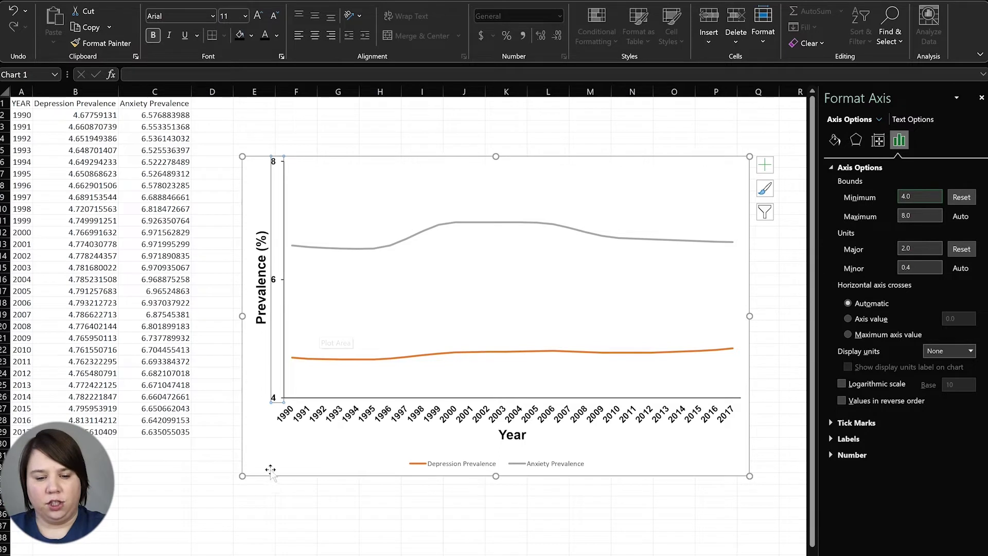
click(301, 471)
- Move the legend to the top of the plot and make its text 14 pt bold Arial
click(515, 461)
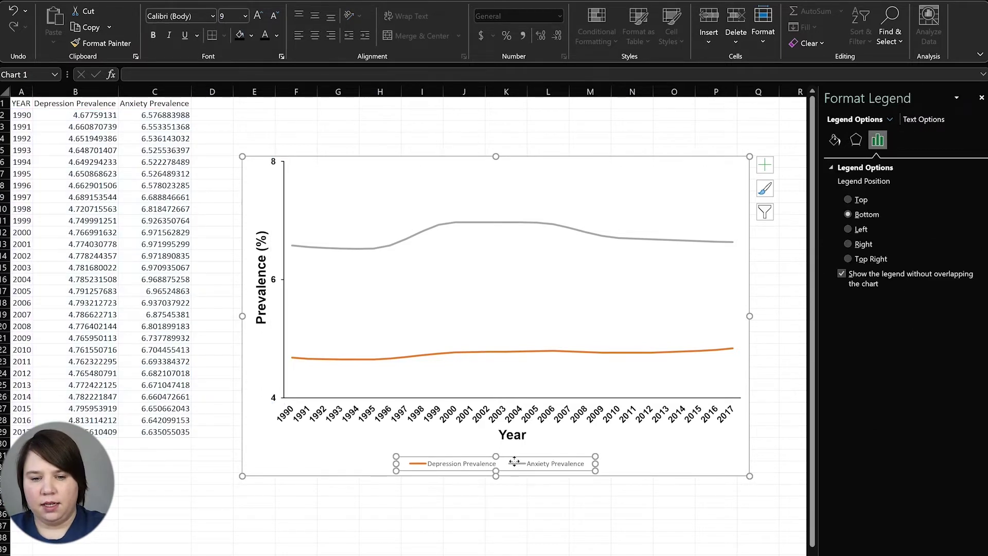
drag(515, 462, 408, 169)
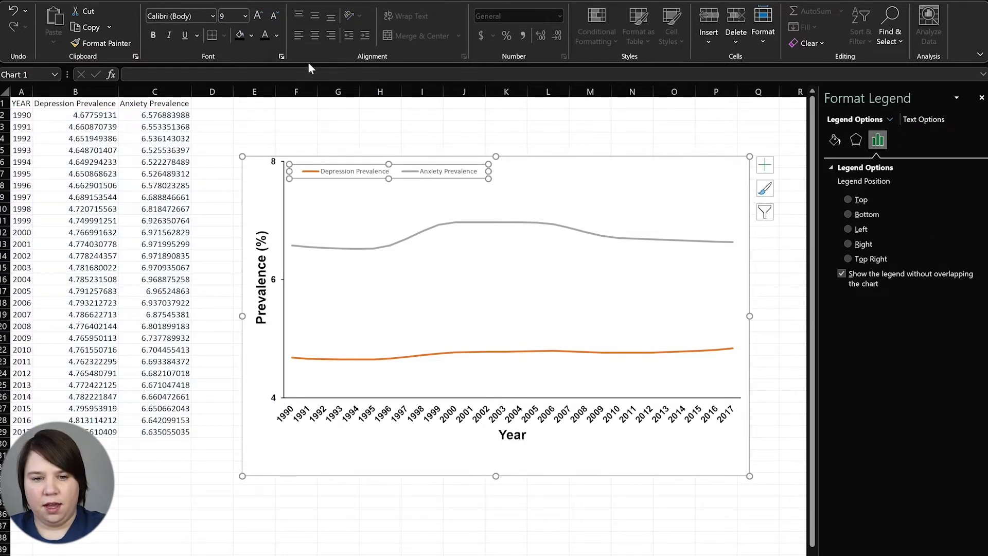
click(232, 15)
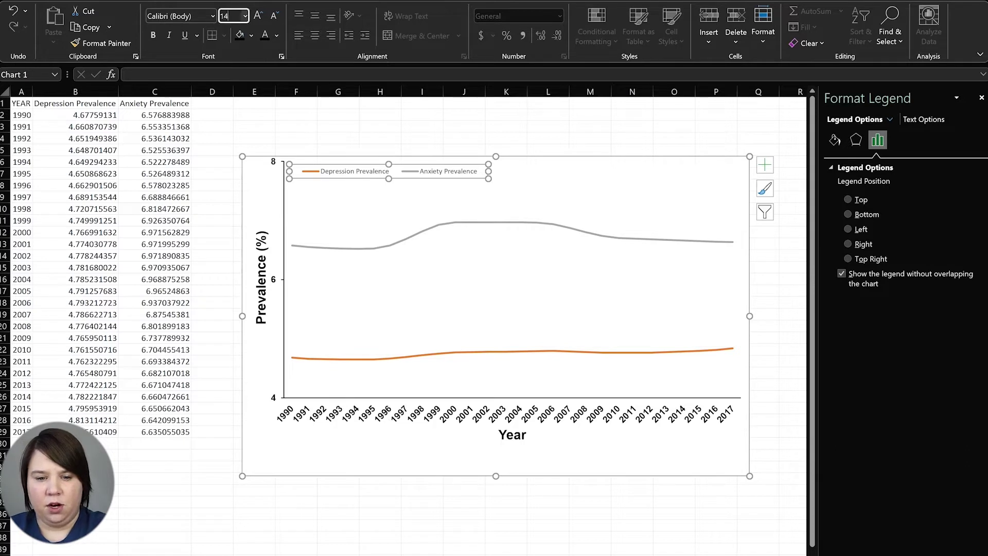
text(14)
key(Return)
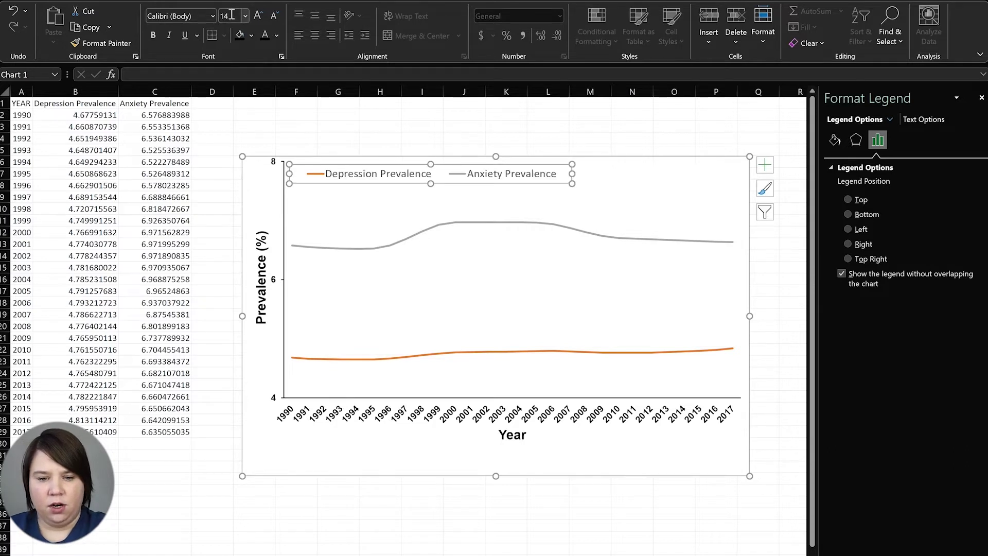
click(162, 14)
text(Arial)
key(Return)
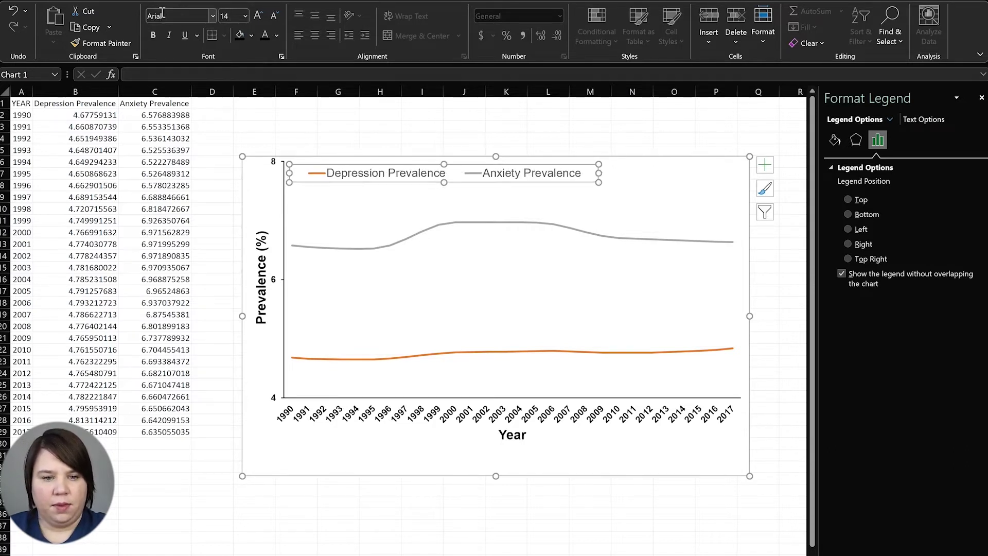
click(153, 35)
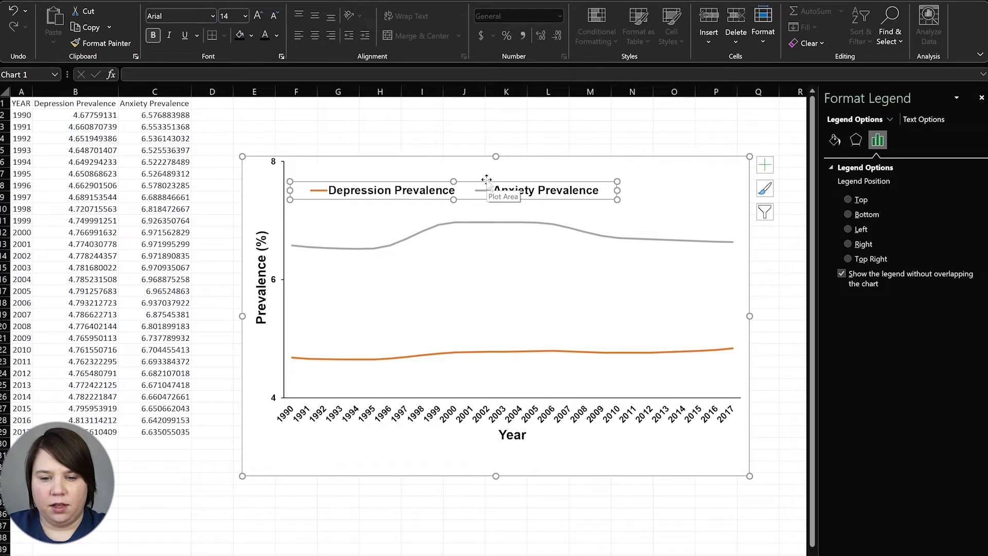
- Nudge the legend up to the top edge of the chart
click(479, 167)
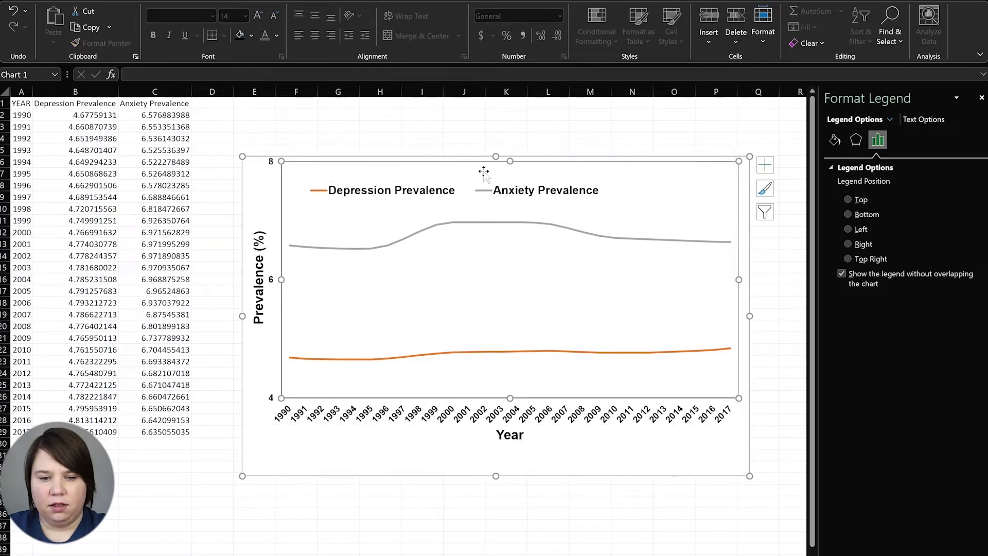
click(423, 196)
drag(462, 197, 460, 185)
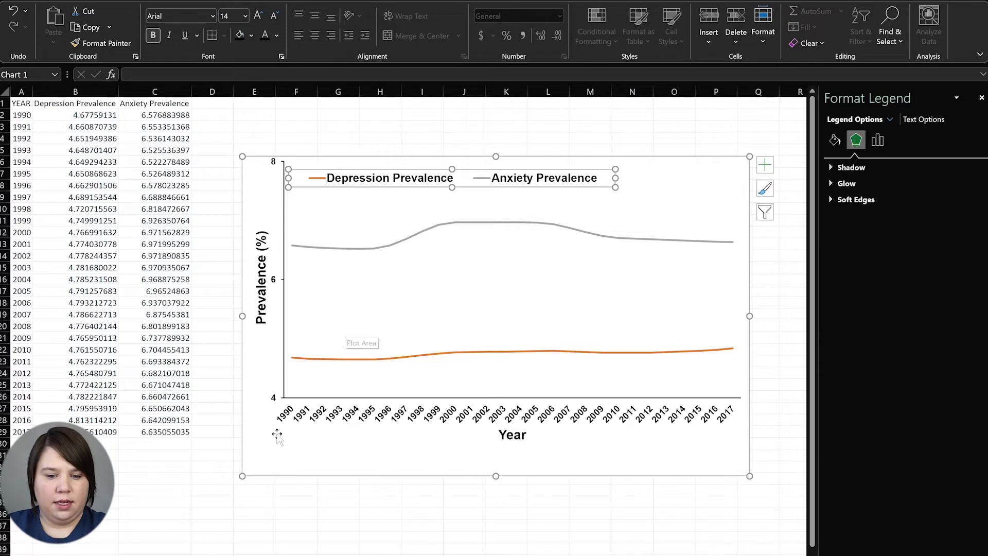
- Add a solid 1 pt border around the plot area framing the lines
click(304, 394)
click(834, 140)
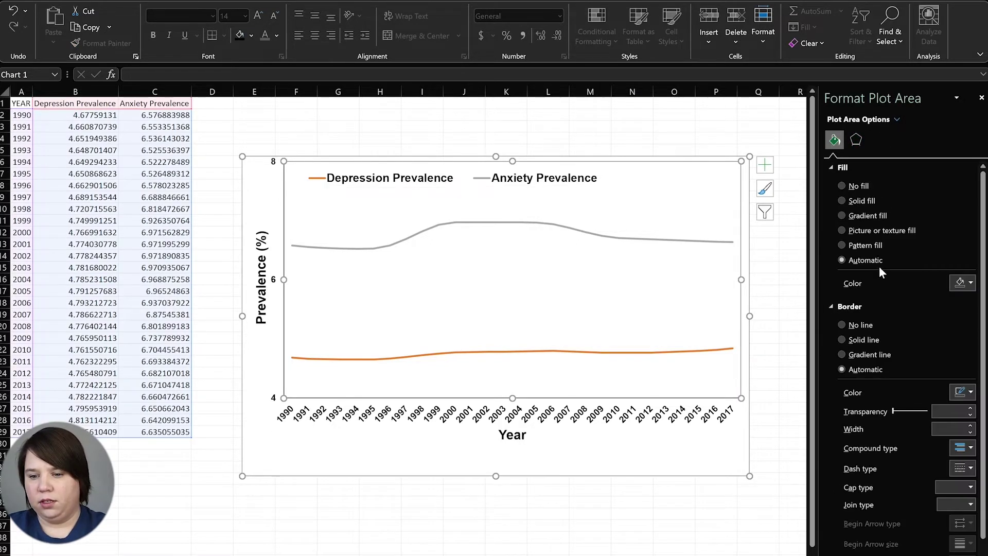
click(855, 340)
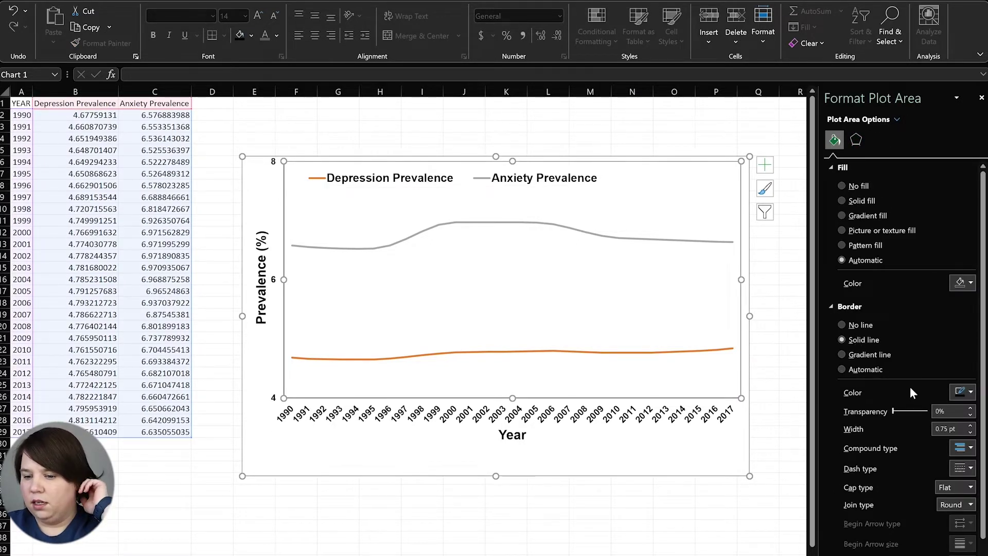
click(970, 425)
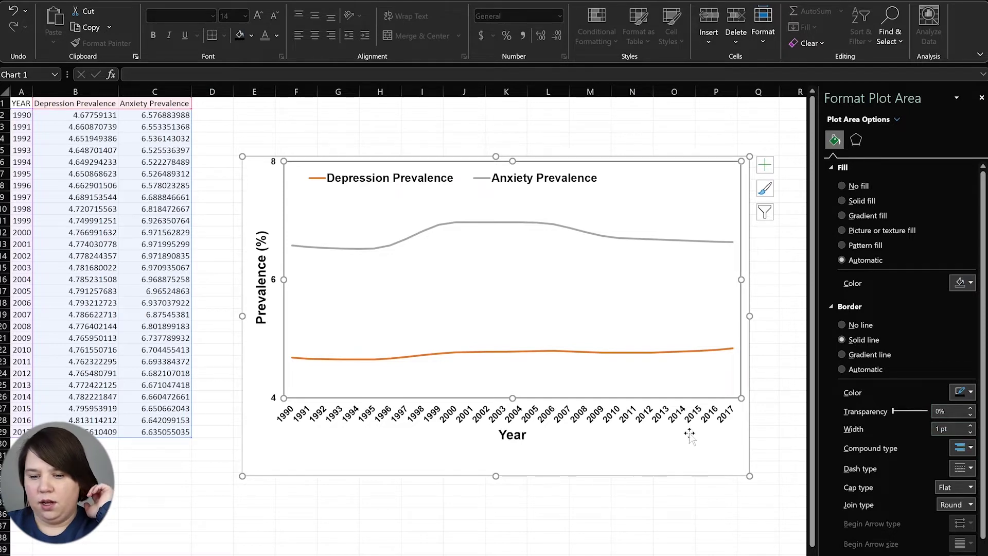
click(713, 513)
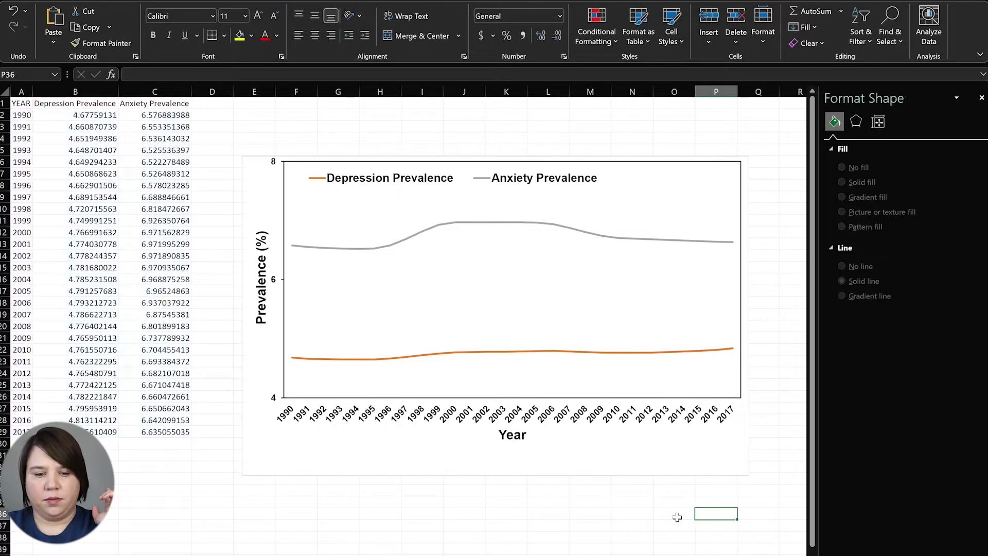
click(406, 240)
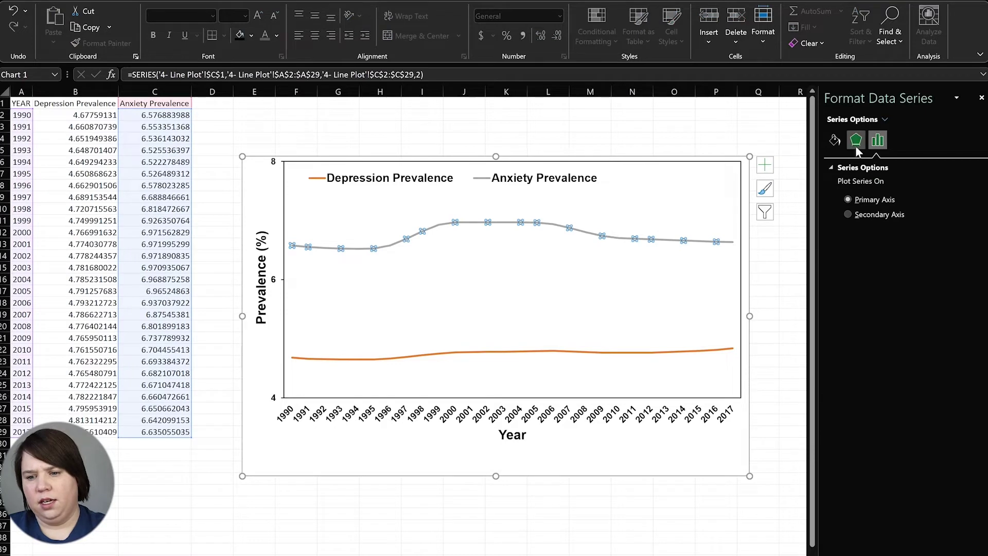
- Give the Anxiety Prevalence line built-in circle markers at size 3
click(835, 140)
click(882, 169)
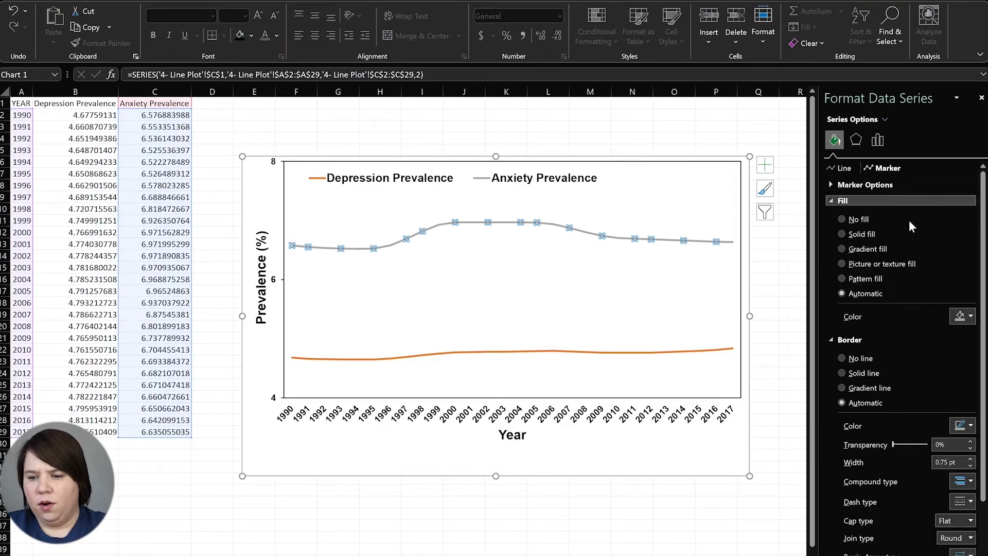
click(830, 184)
click(868, 232)
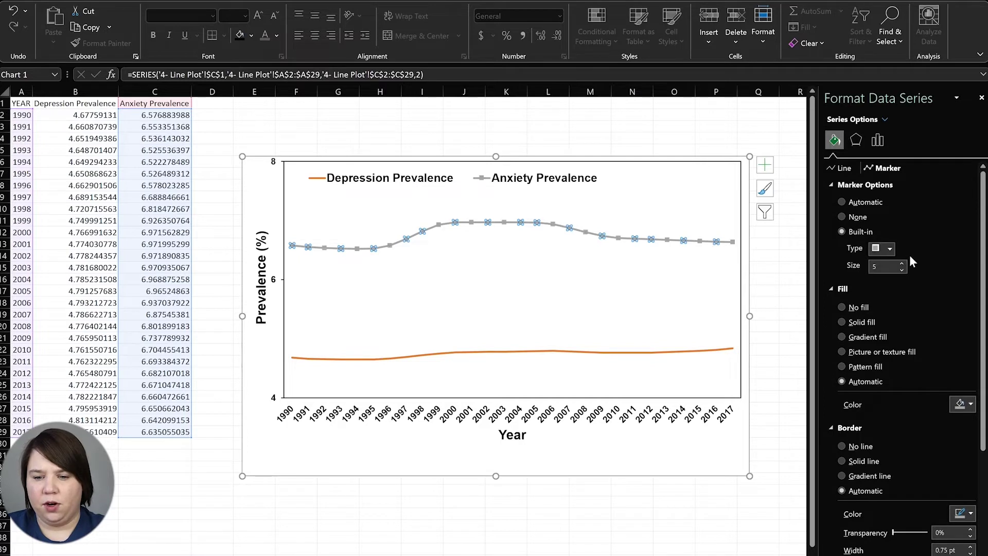
click(889, 249)
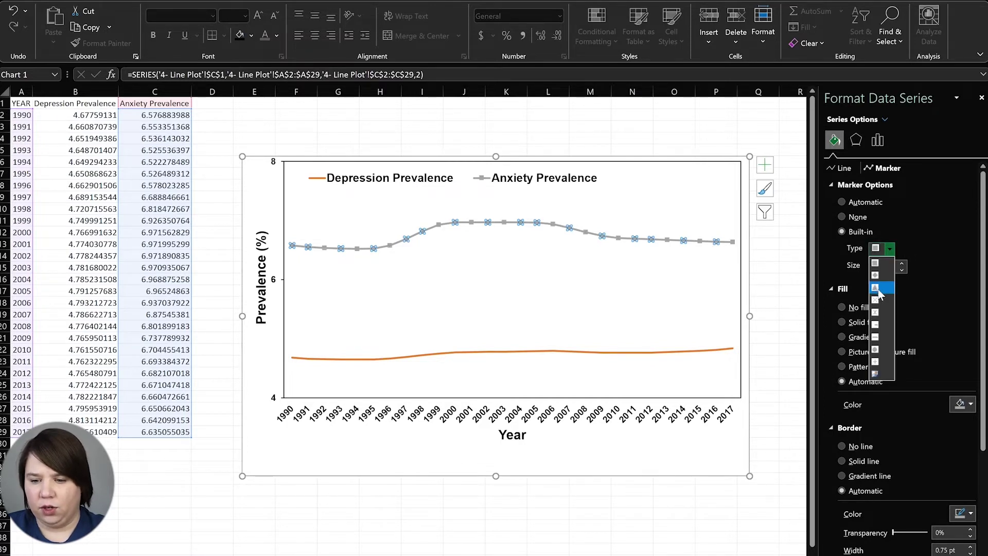
click(876, 350)
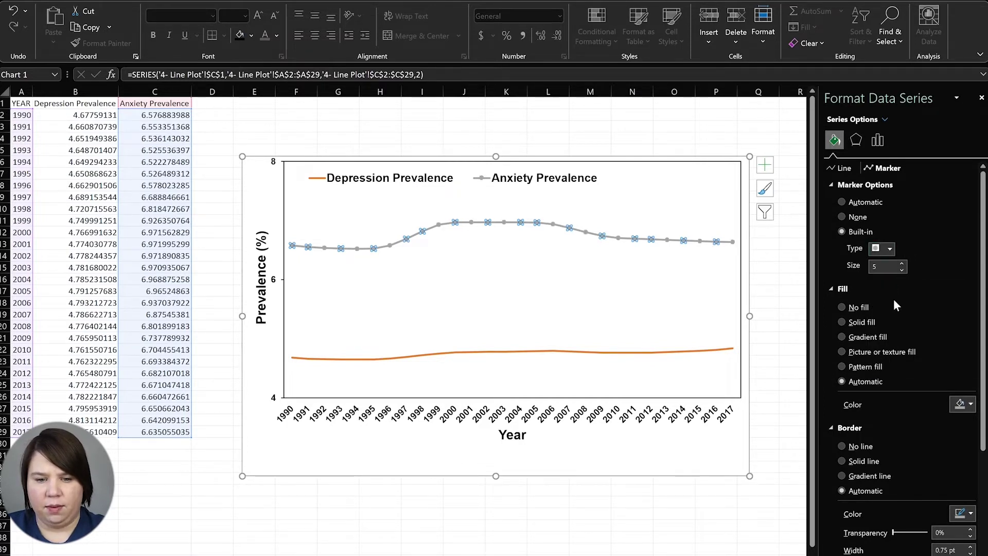
click(906, 271)
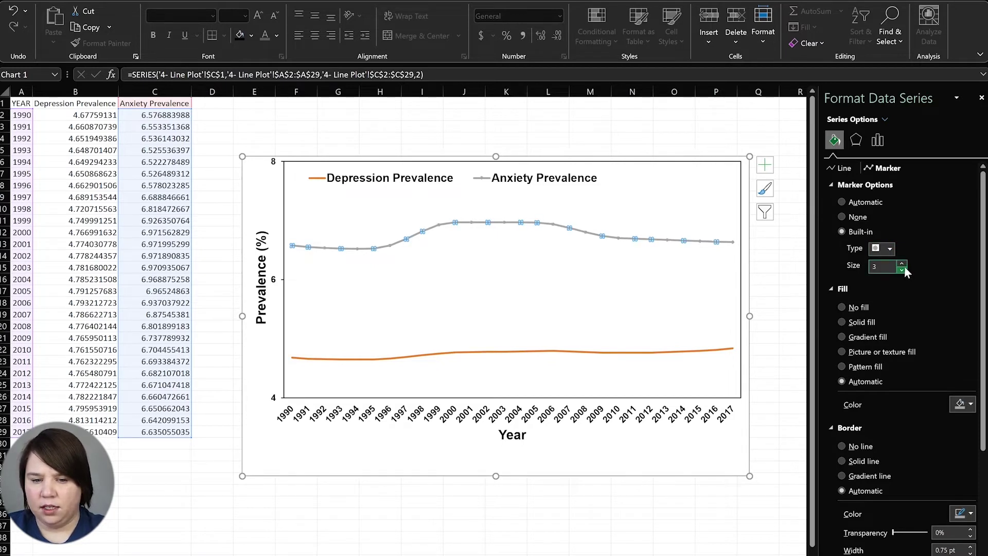
click(844, 169)
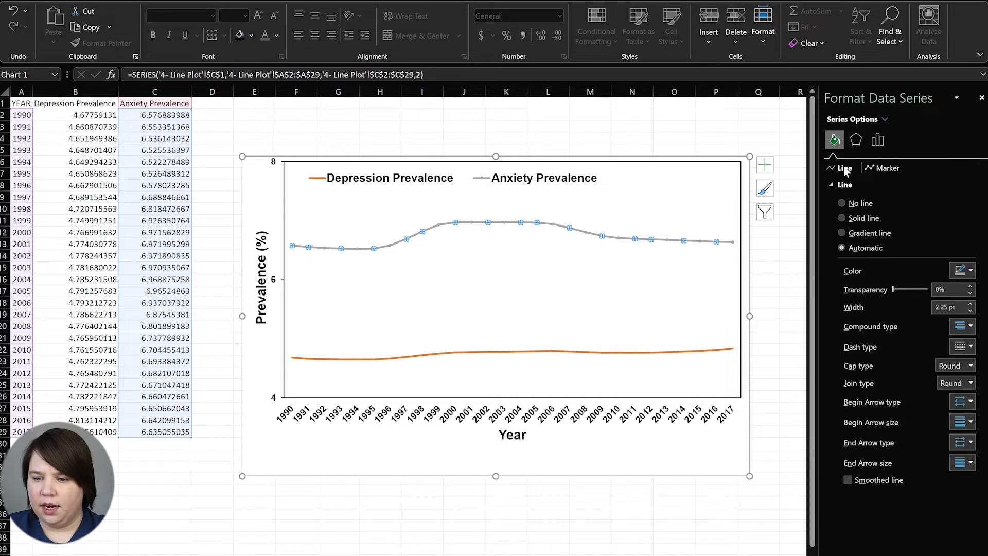
- Make the Anxiety line black and fill its markers solid black
click(971, 271)
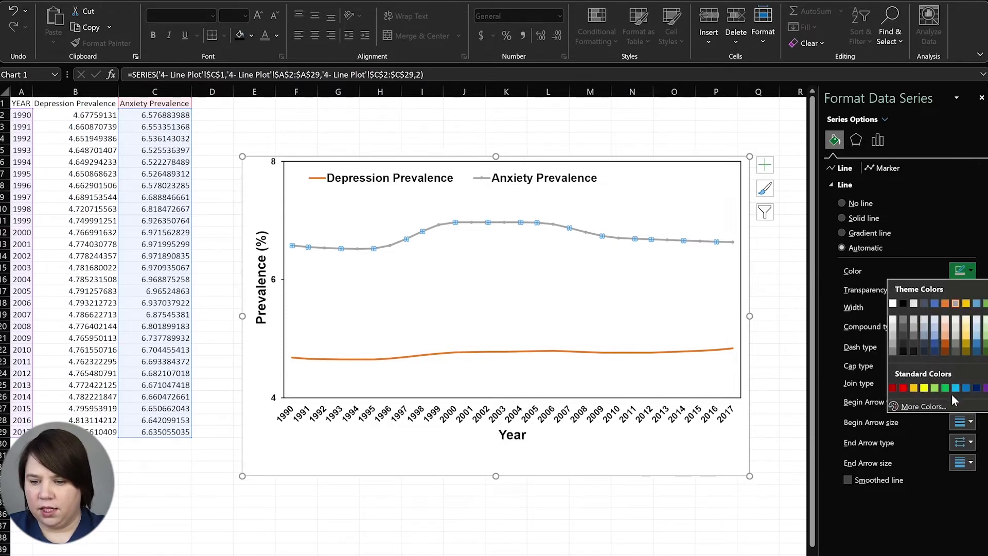
click(903, 303)
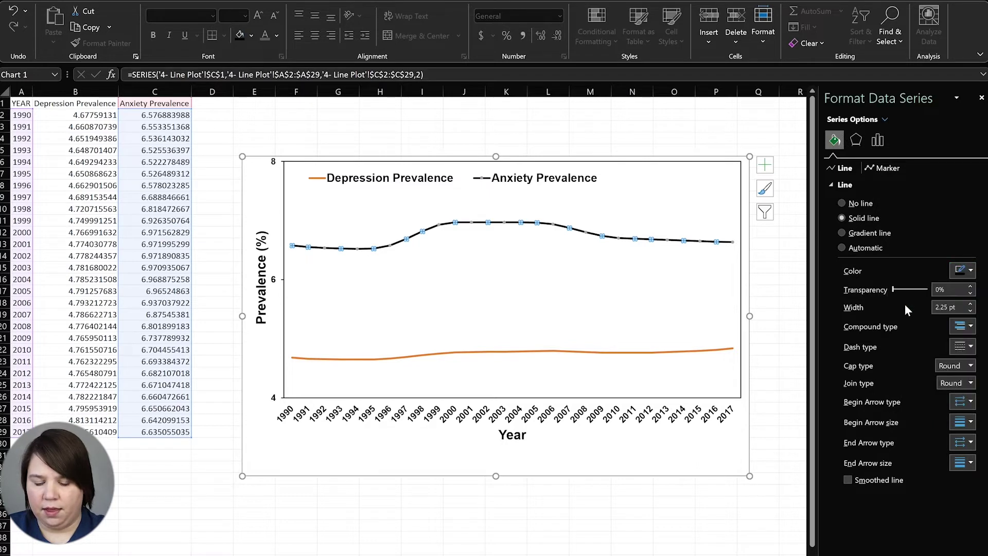
click(884, 169)
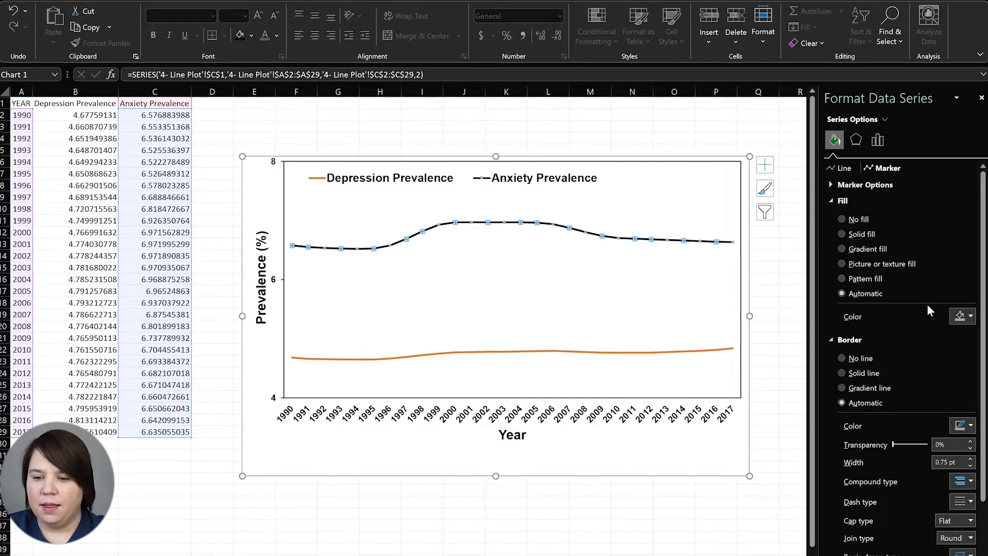
click(963, 318)
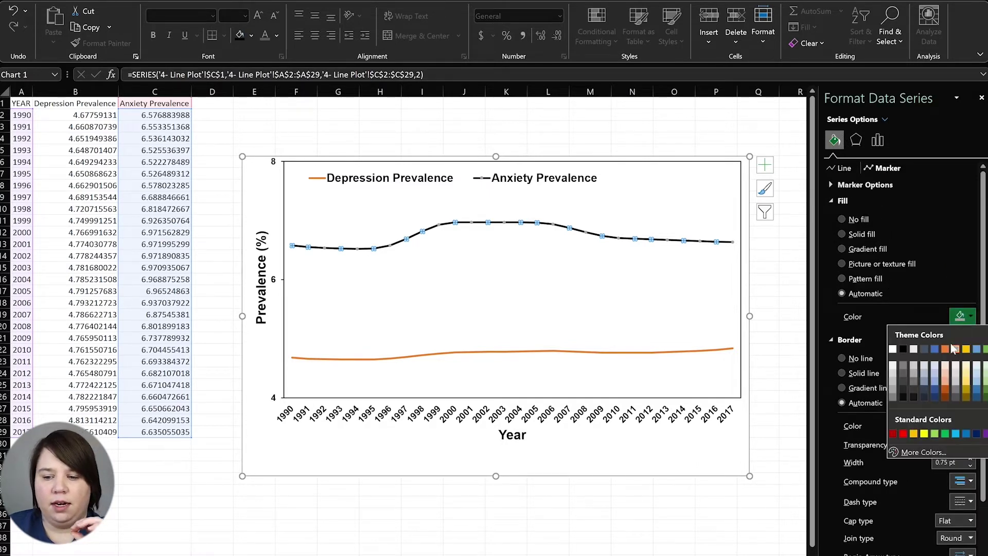
click(902, 349)
- Remove the border around the Anxiety markers by setting it to No line
click(652, 277)
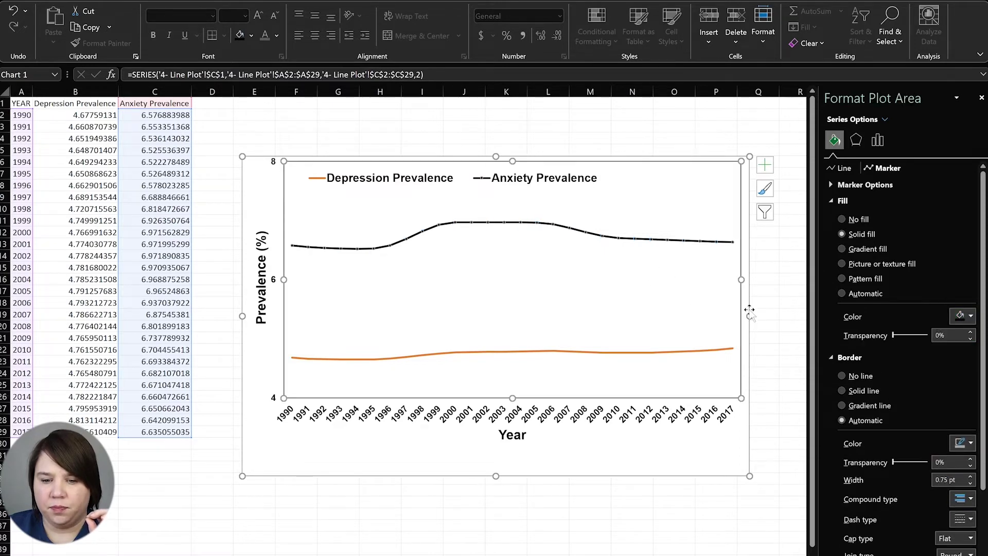
click(694, 241)
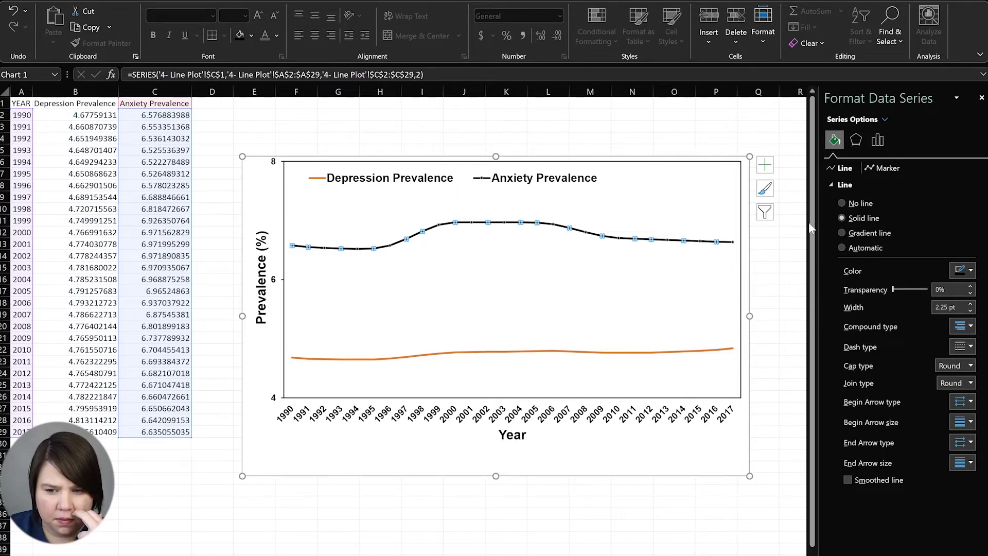
click(869, 170)
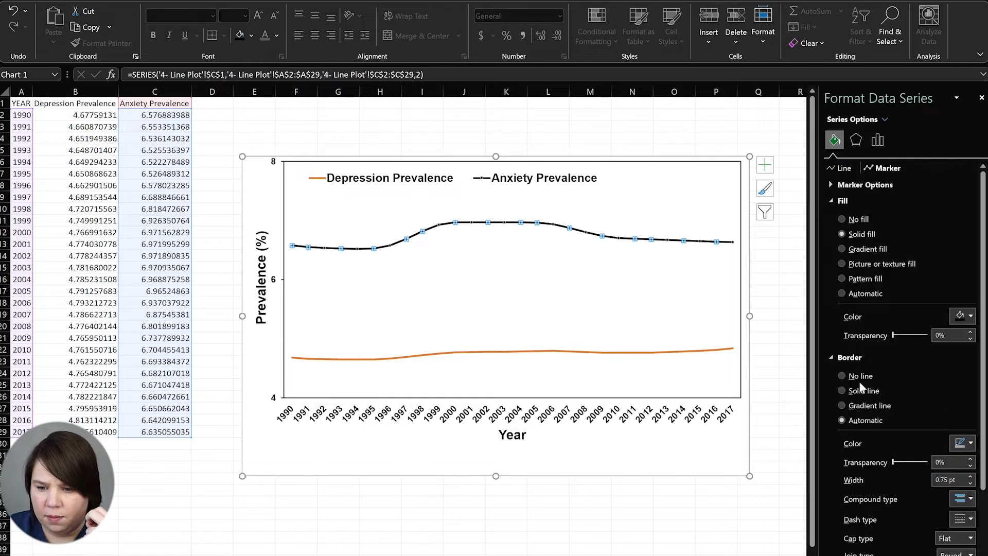
click(860, 376)
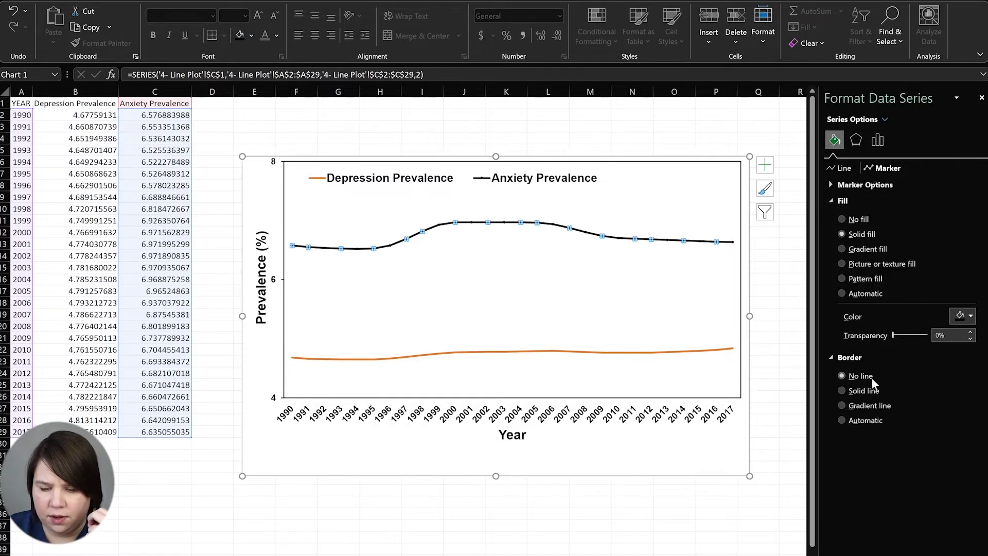
click(797, 420)
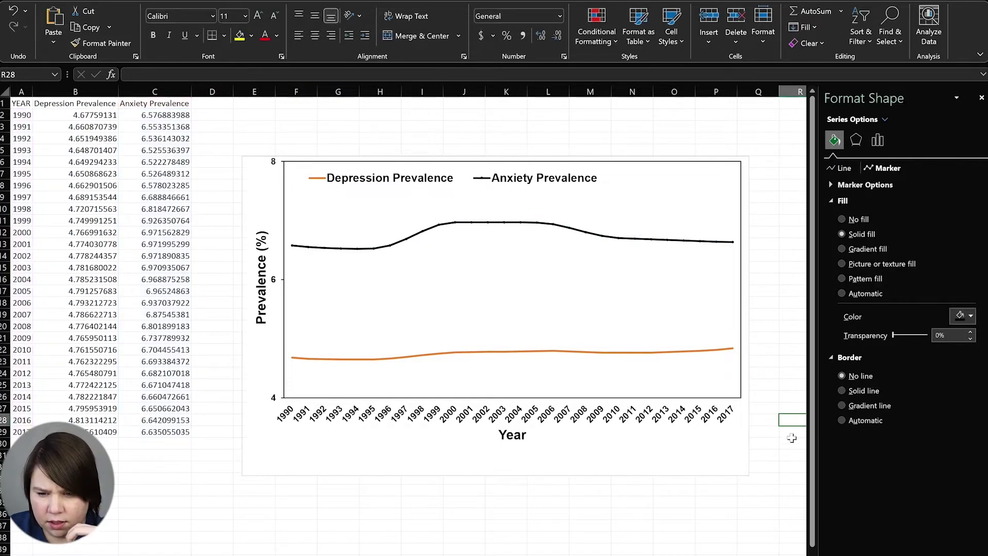
- Enlarge the Anxiety Prevalence markers to size 4
click(359, 249)
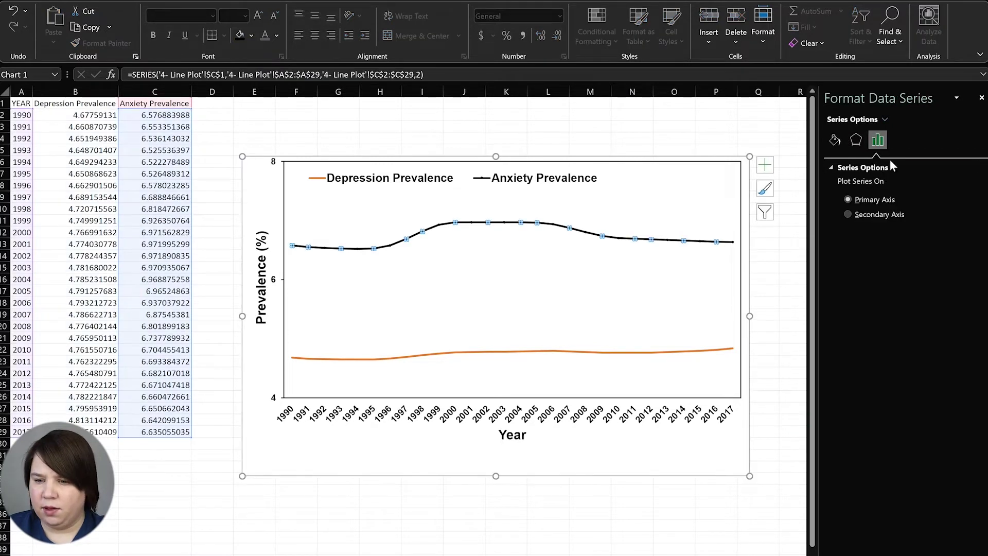
click(834, 141)
click(886, 169)
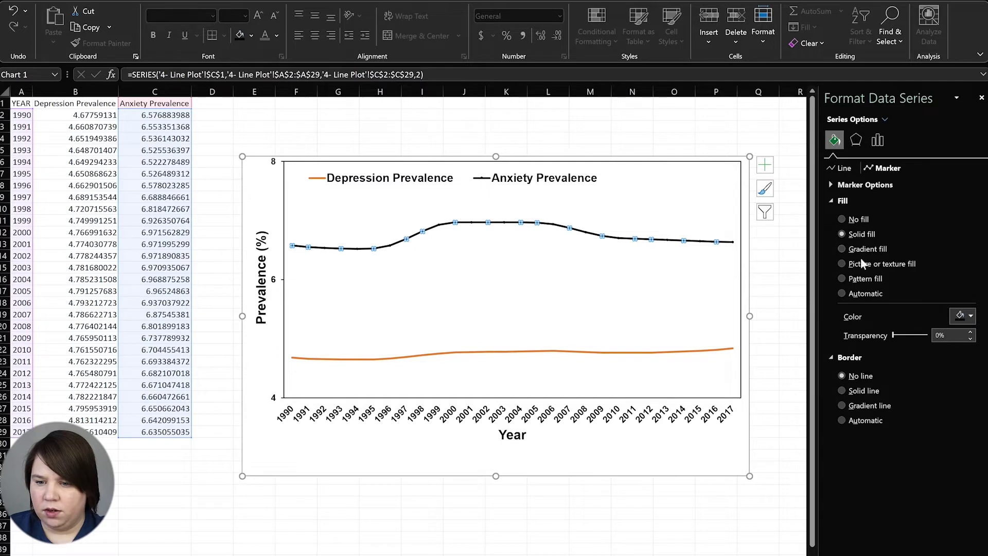
click(849, 185)
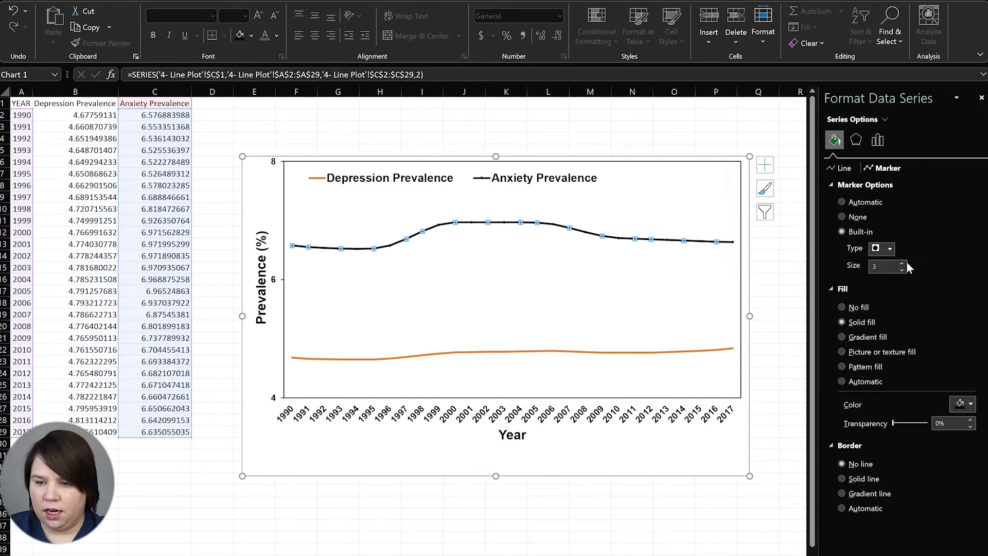
click(902, 263)
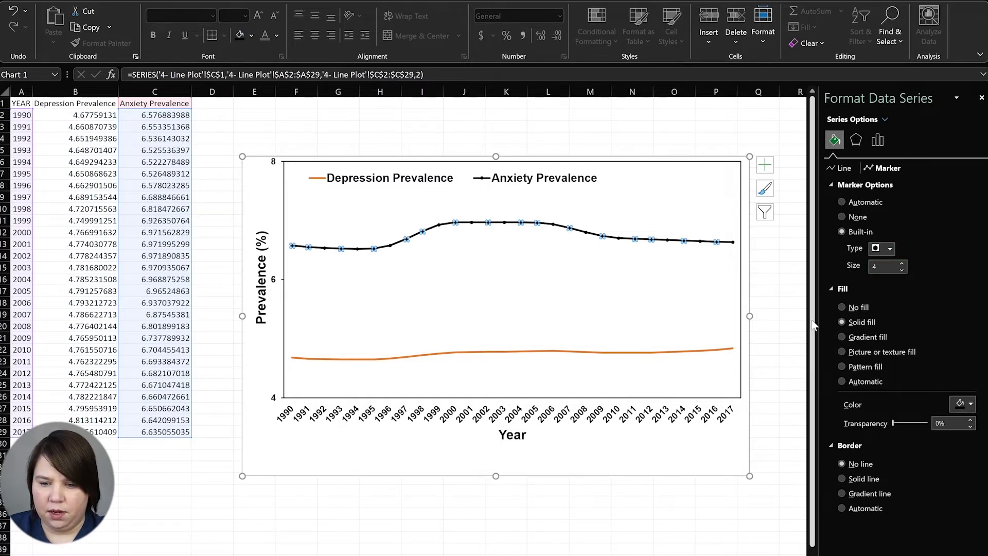
- Make the Depression Prevalence line grey
click(630, 353)
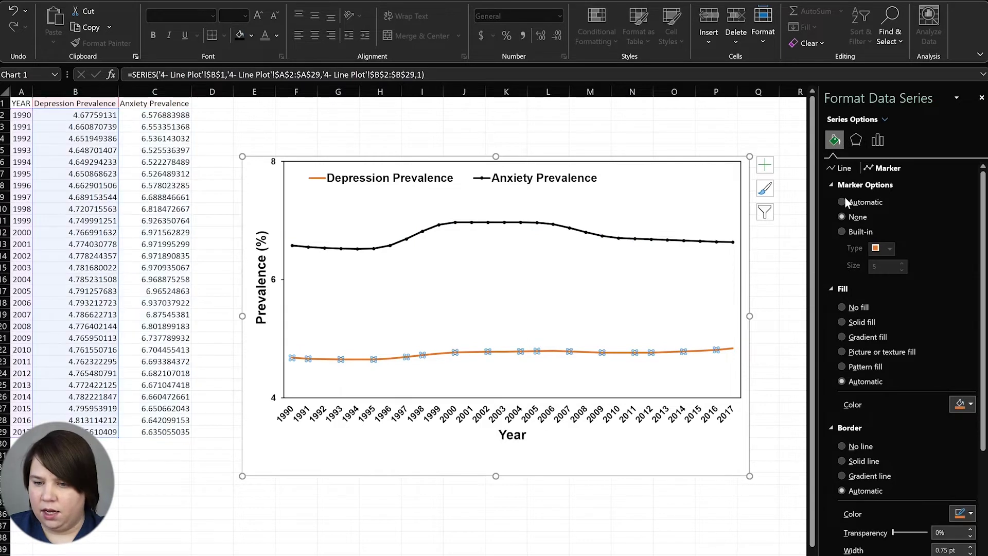
click(843, 169)
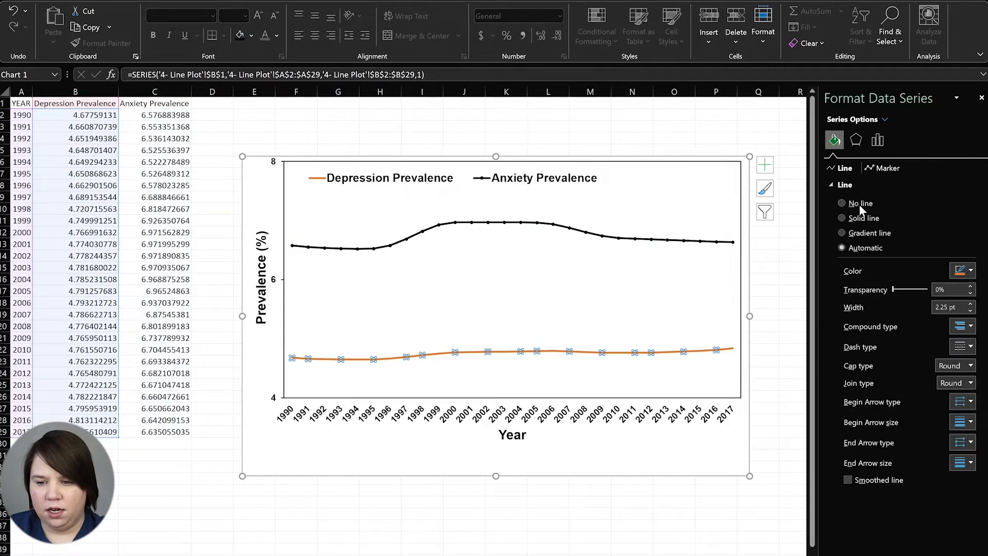
click(971, 270)
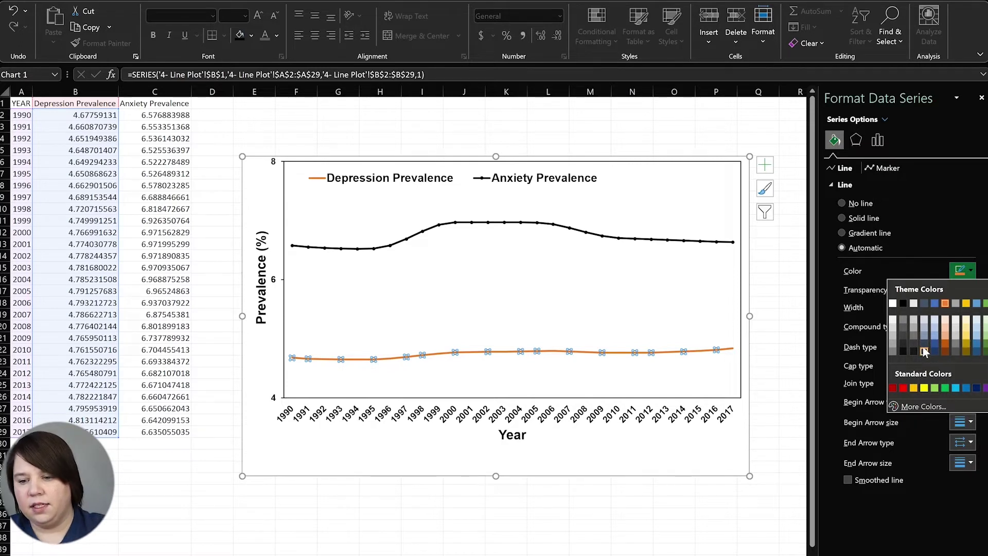
click(913, 335)
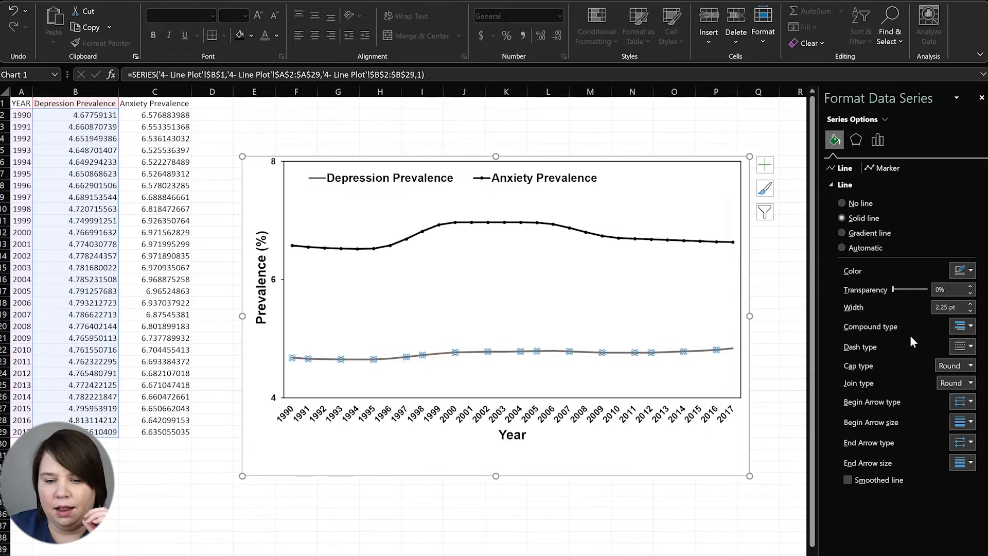
- Give the Depression line built-in triangle markers
click(881, 167)
click(832, 185)
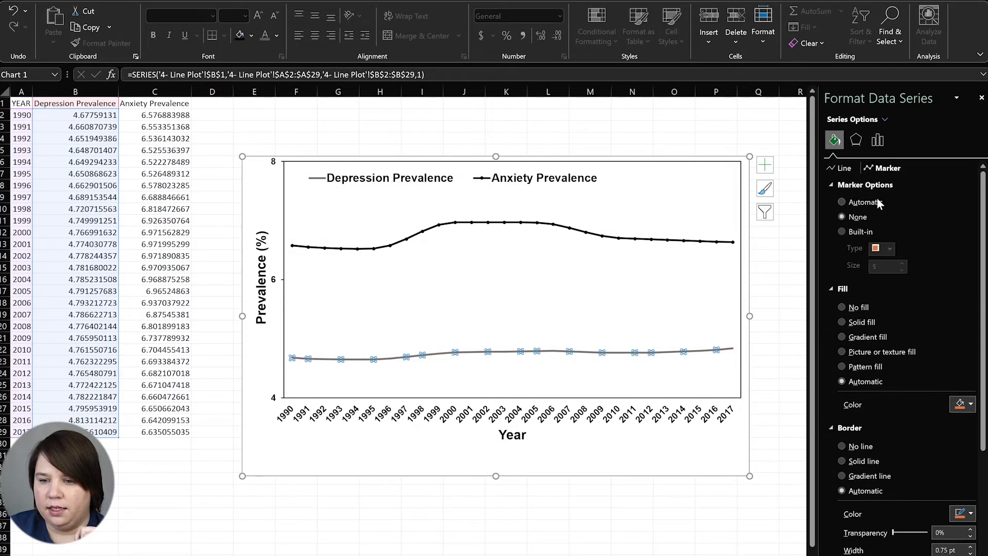
click(844, 231)
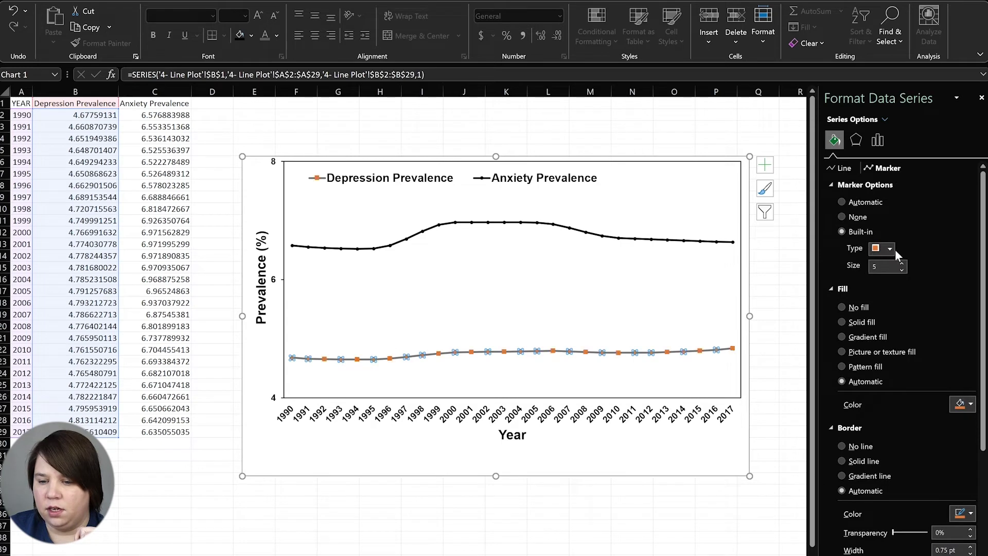
click(891, 249)
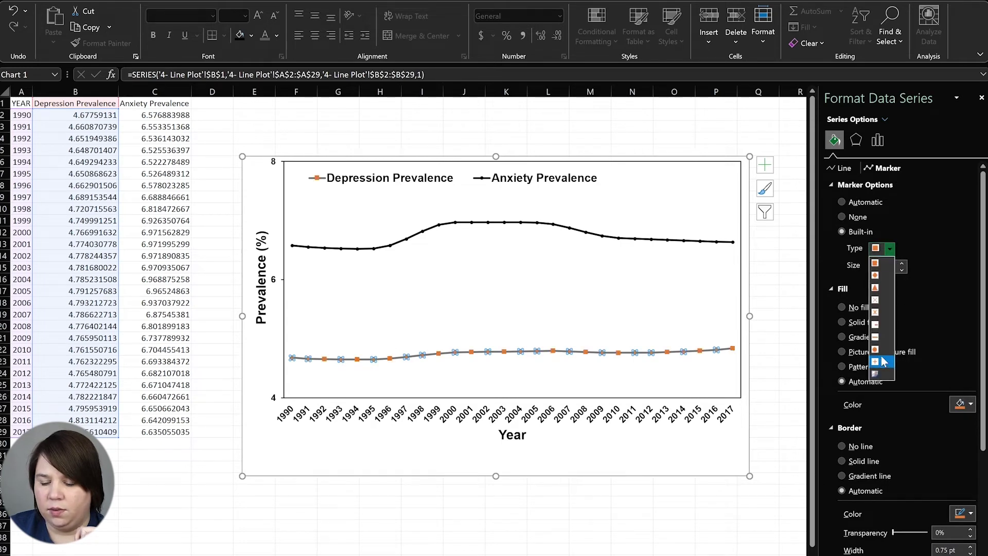
click(883, 287)
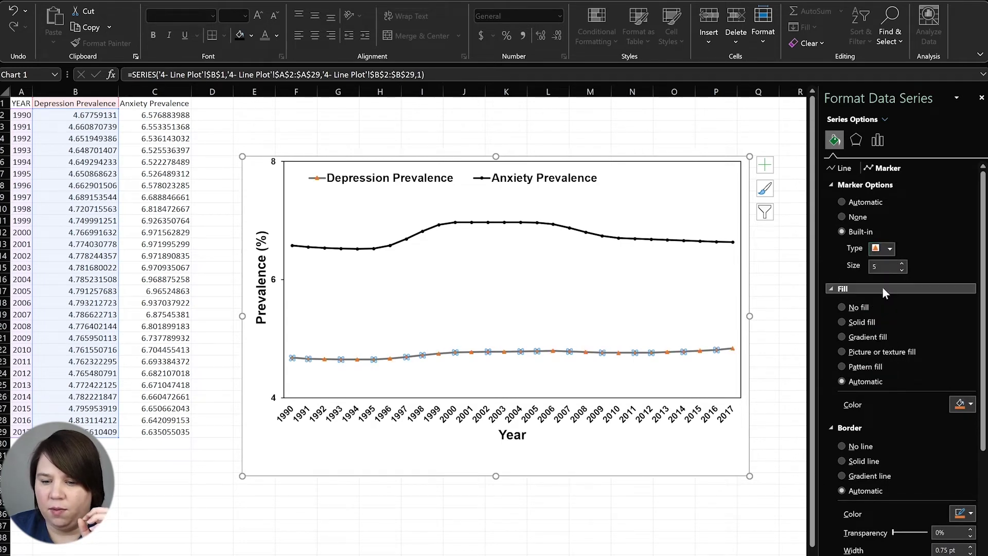
click(965, 406)
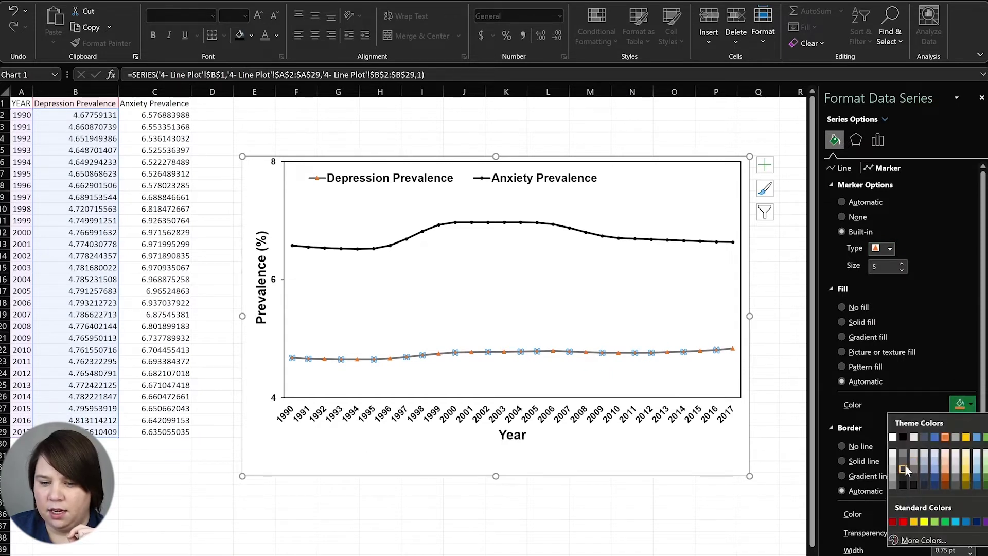
key(Escape)
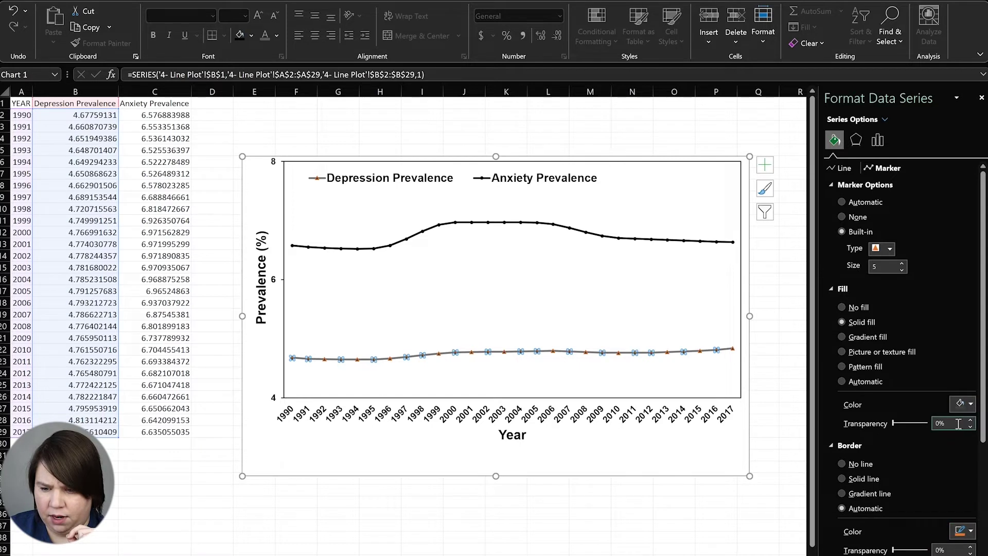
click(964, 404)
key(Escape)
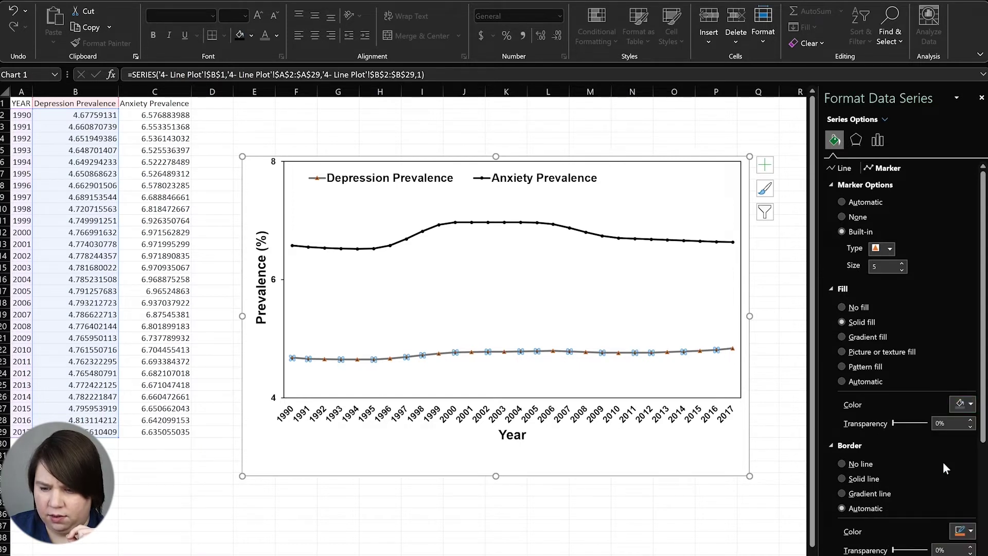
- Fill the Depression markers grey and remove their outline
click(842, 168)
click(972, 272)
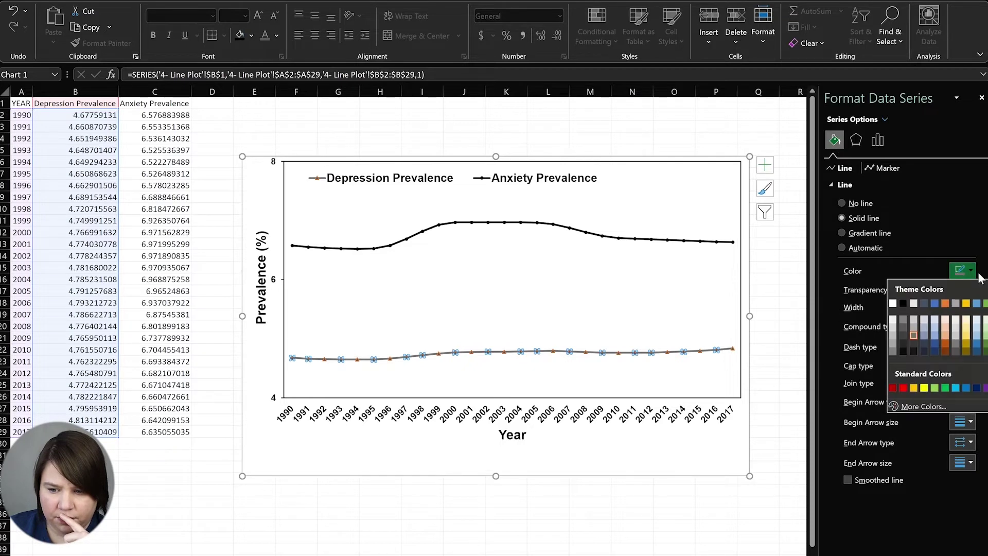
click(938, 222)
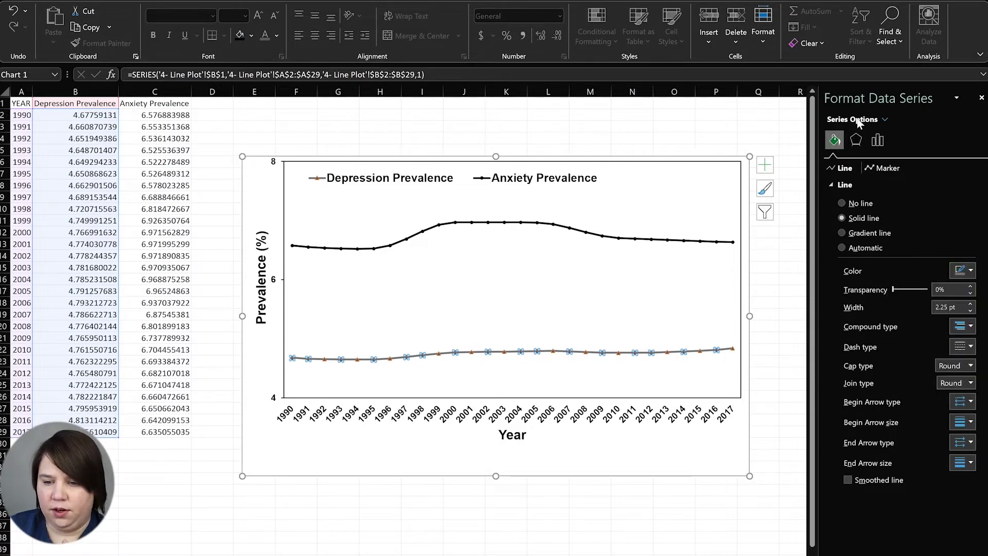
click(887, 170)
click(967, 316)
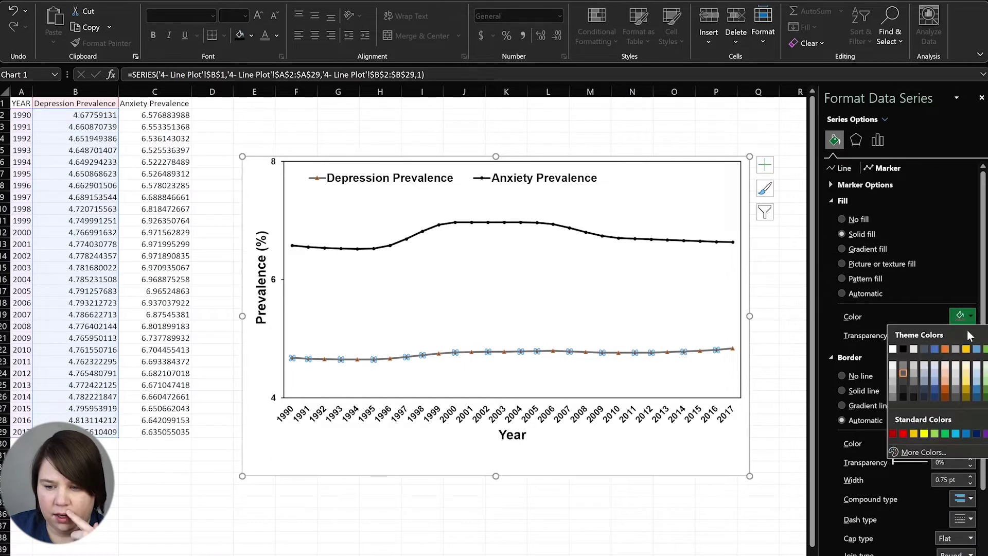
click(914, 381)
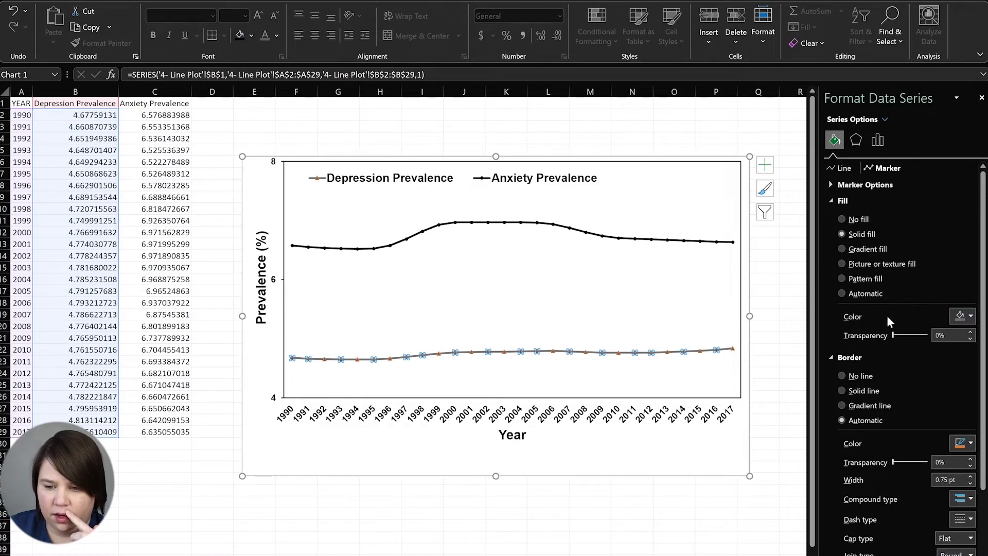
click(842, 376)
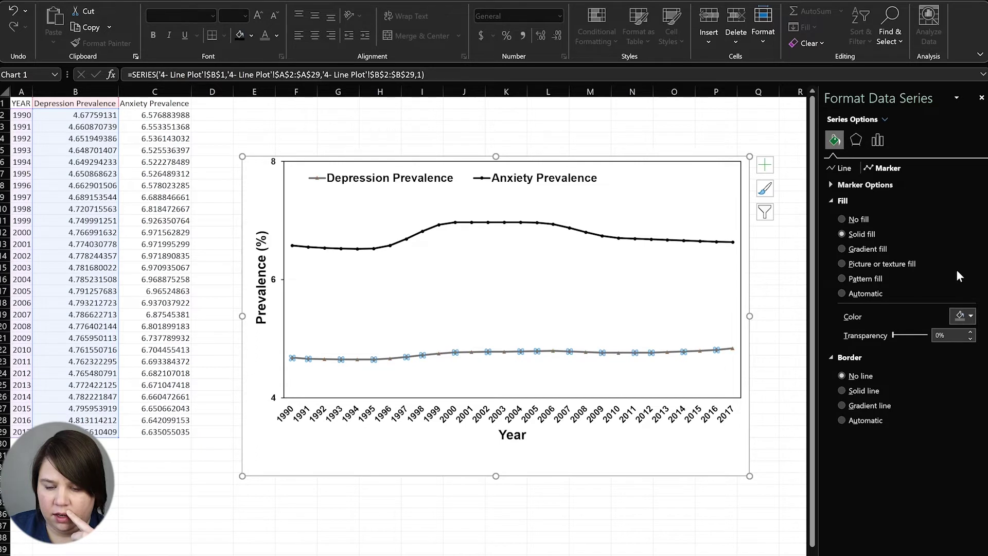
click(765, 419)
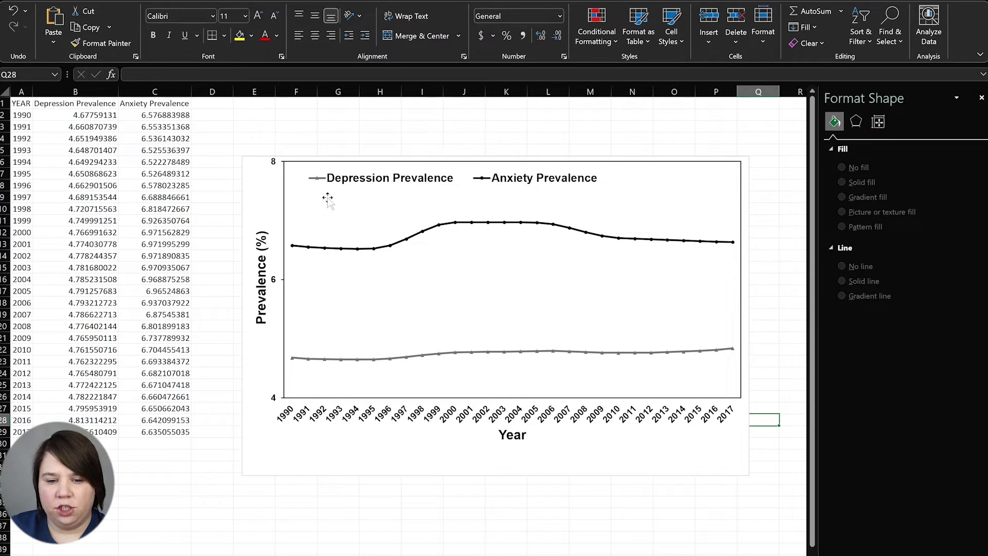
- Set the Depression line's marker options to None, leaving a plain line
click(425, 354)
click(877, 139)
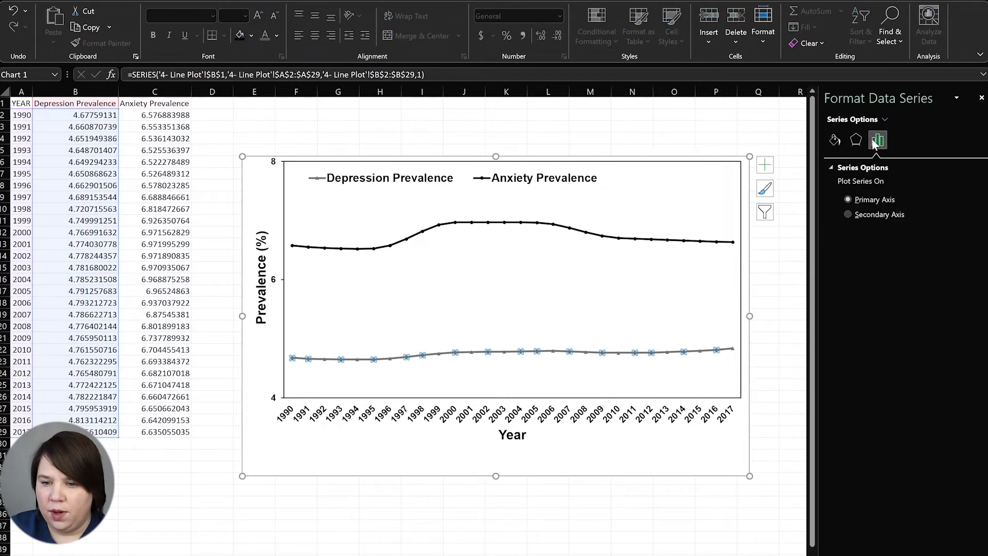
click(834, 140)
click(881, 170)
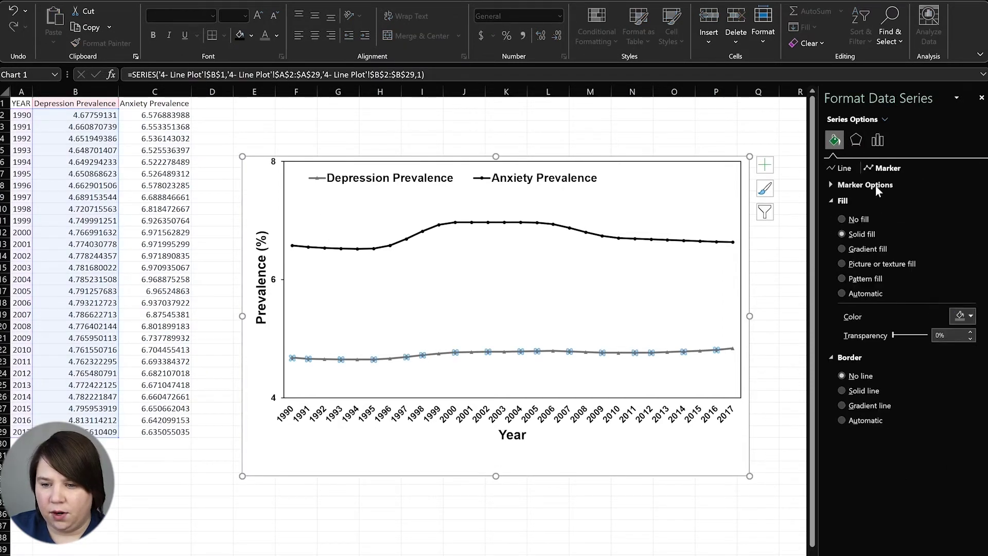
click(831, 184)
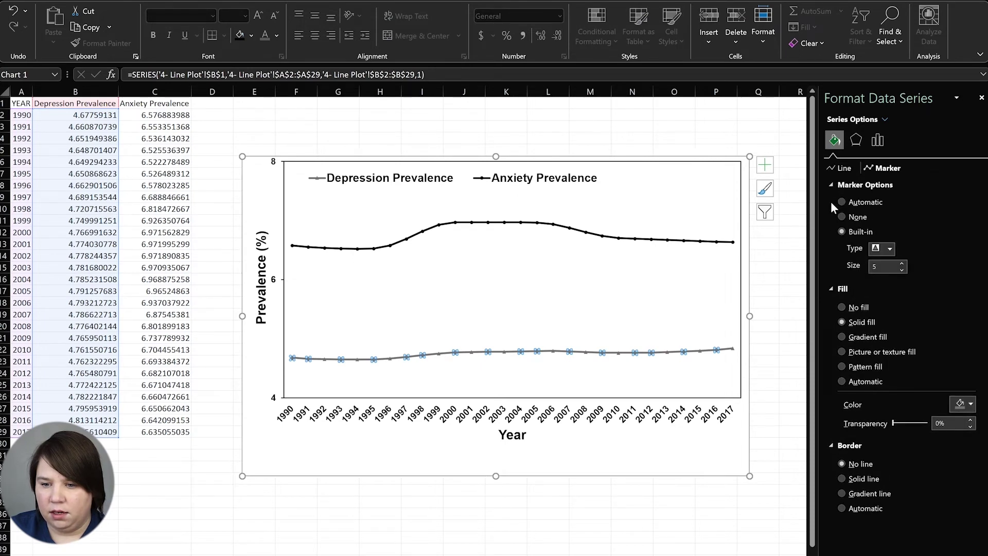
click(842, 216)
click(764, 291)
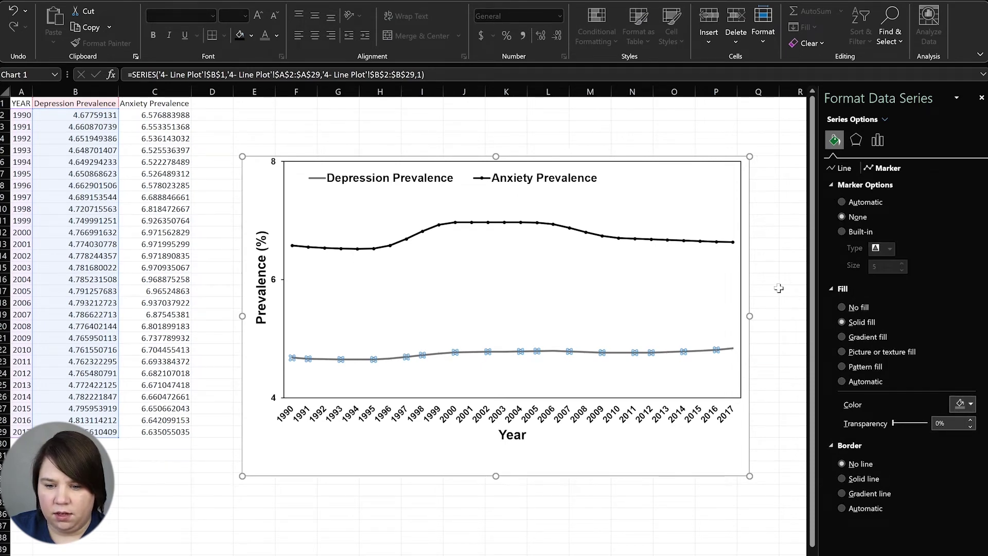
click(747, 411)
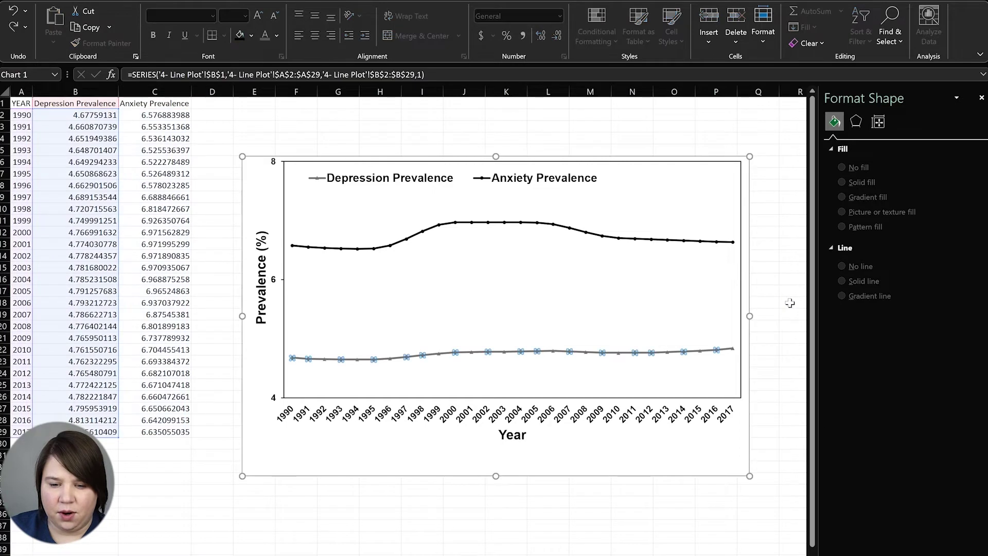
click(790, 384)
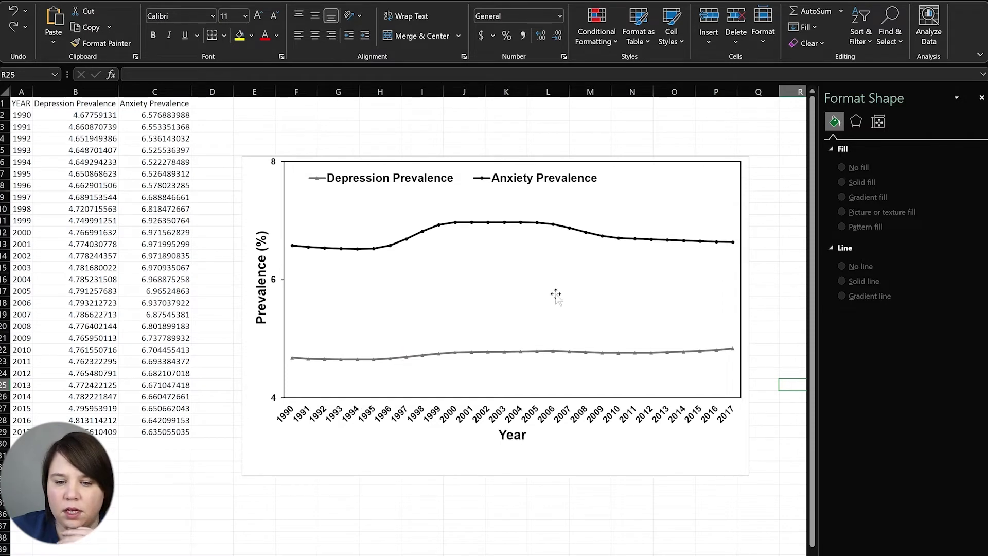
click(480, 355)
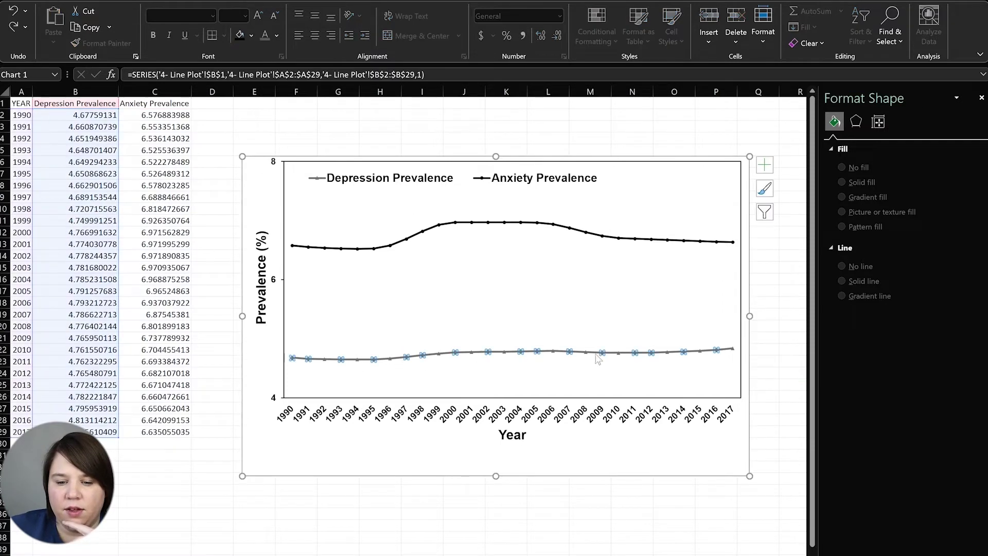
click(834, 139)
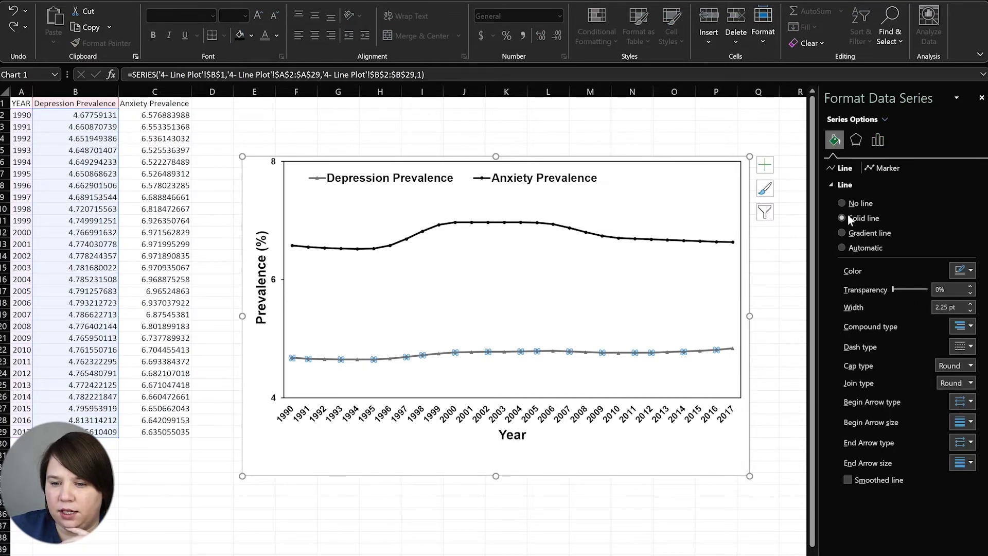
click(971, 348)
click(980, 376)
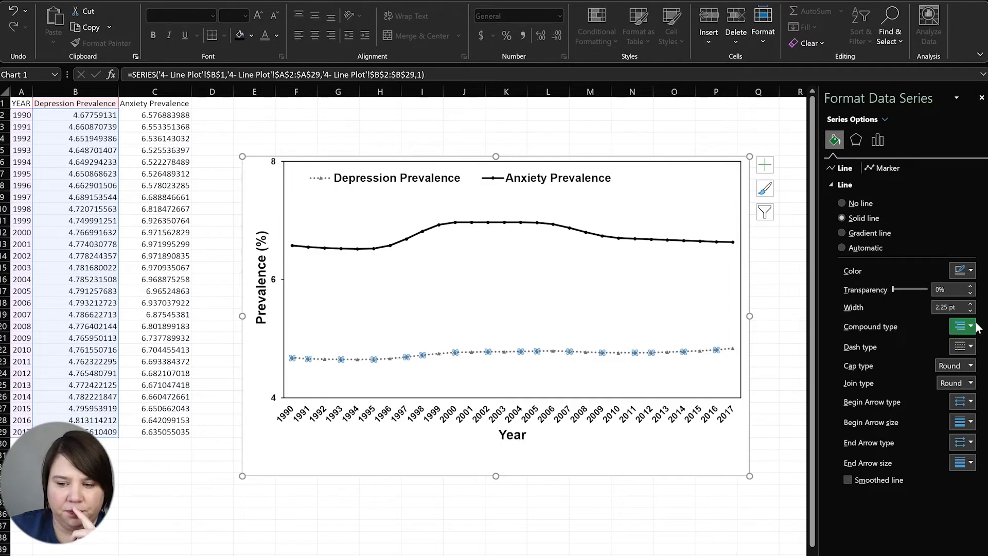
click(971, 347)
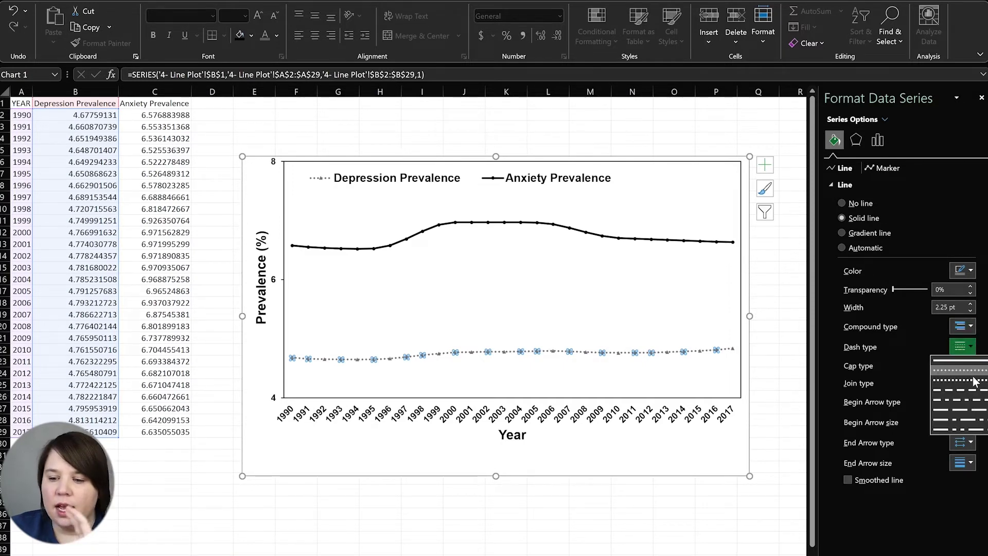
click(963, 419)
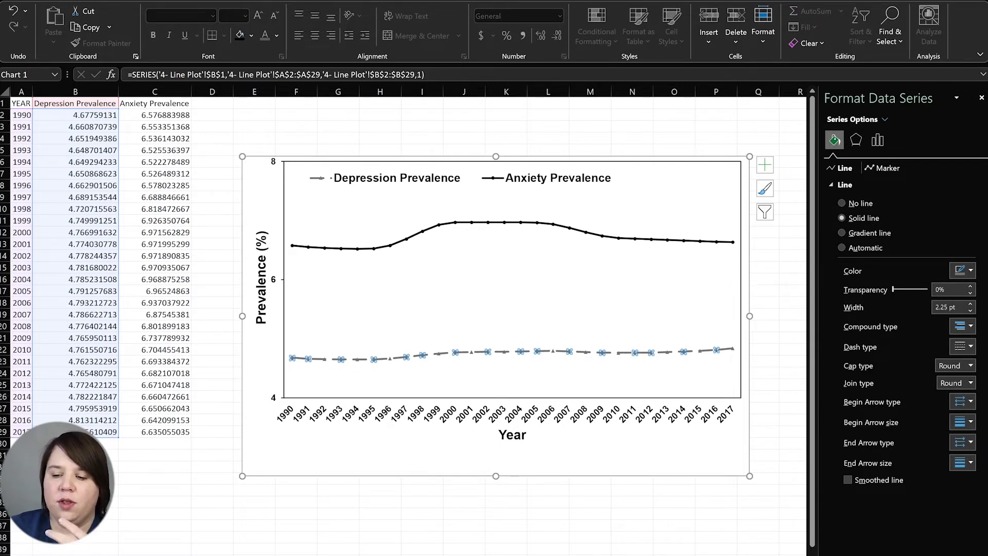
click(971, 347)
click(961, 358)
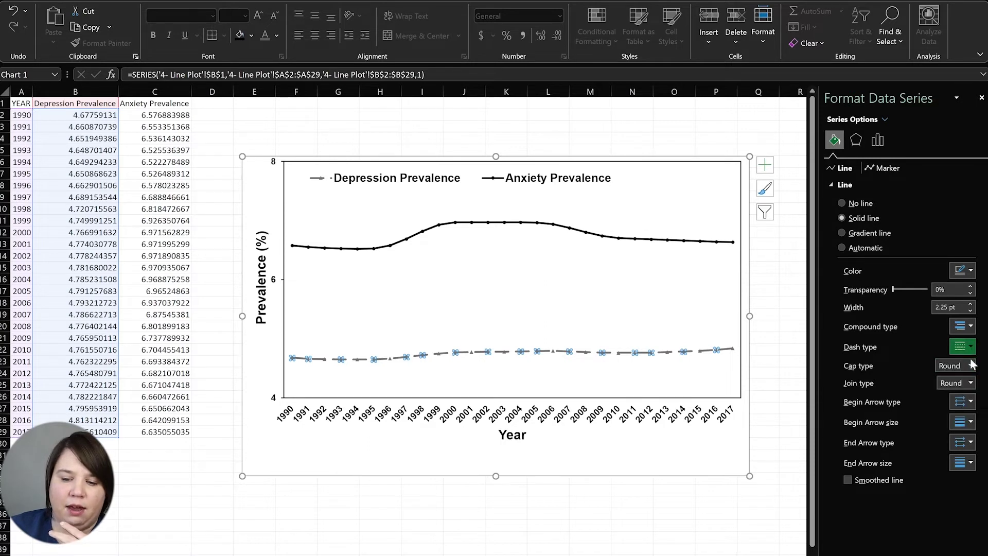
click(467, 538)
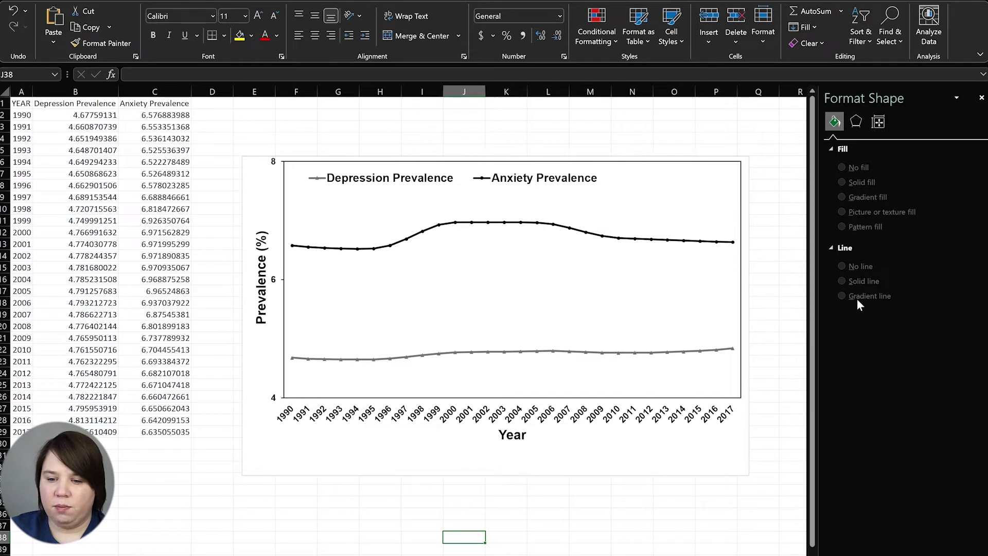
click(746, 303)
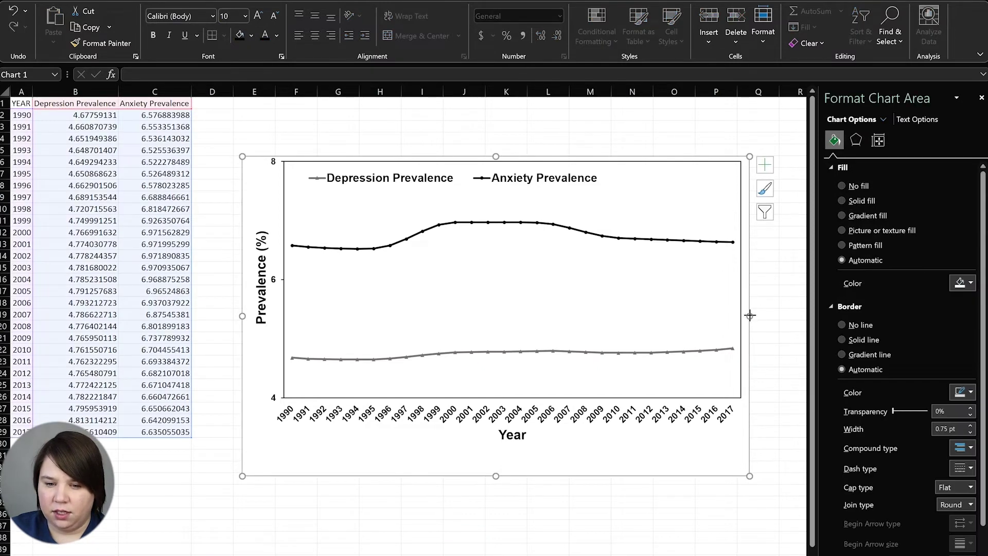
drag(749, 315, 684, 316)
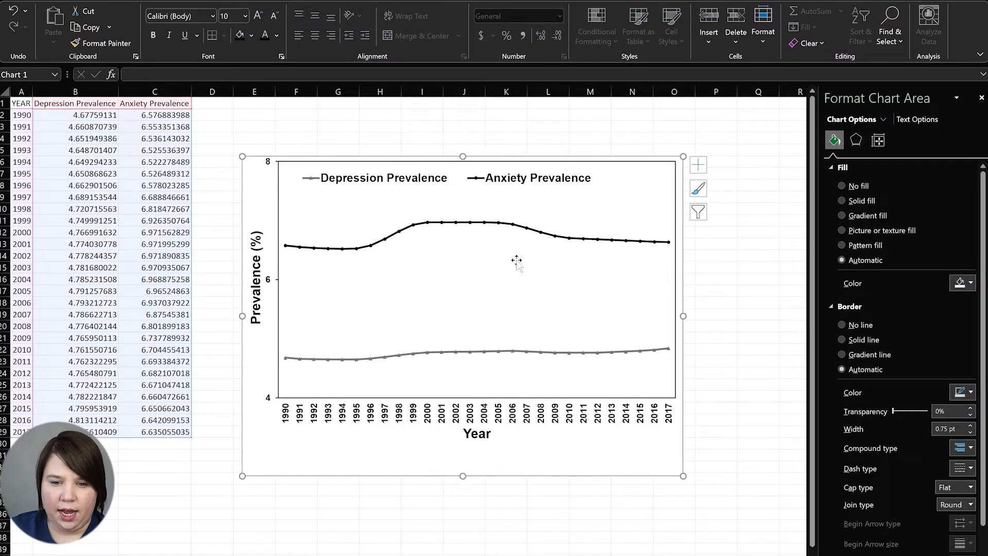
click(513, 183)
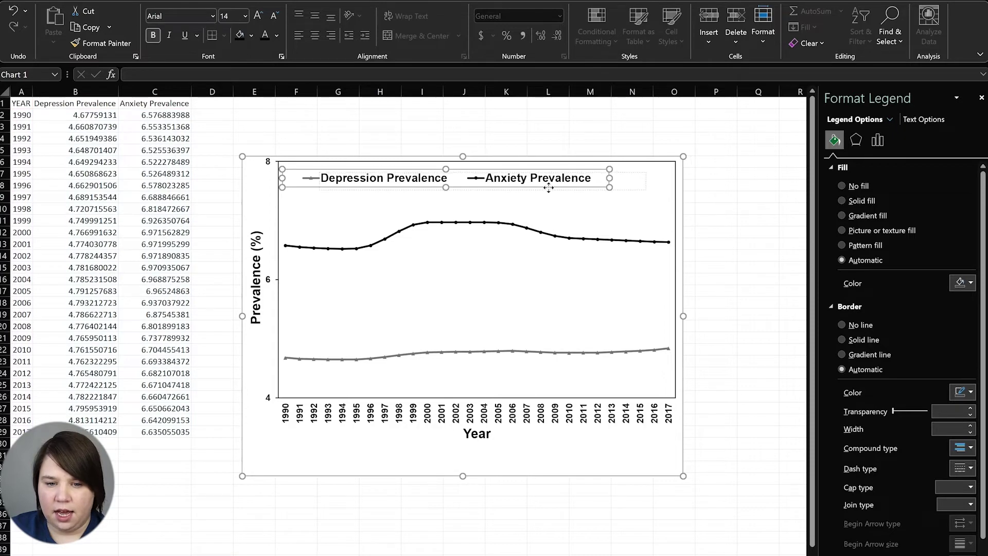
drag(548, 187, 548, 187)
click(762, 360)
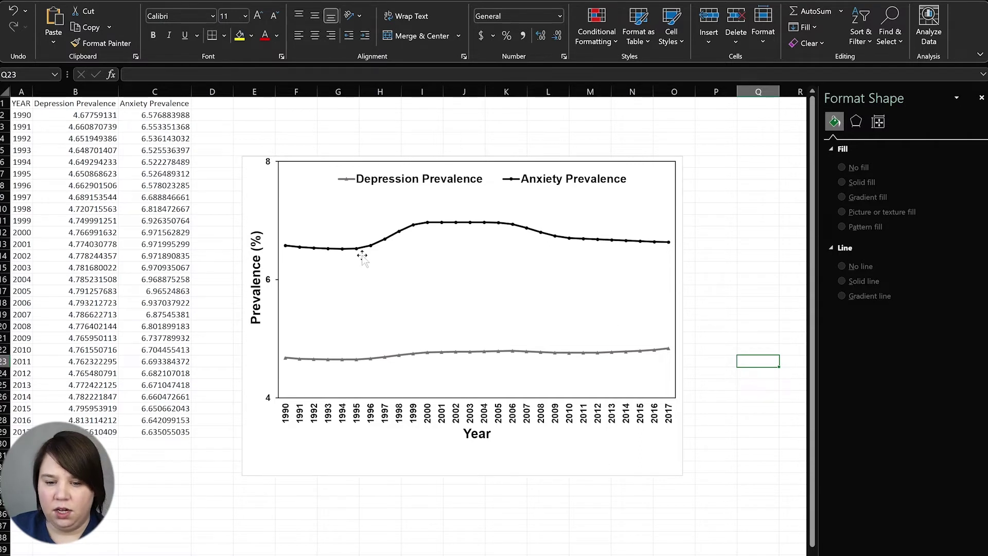
click(409, 352)
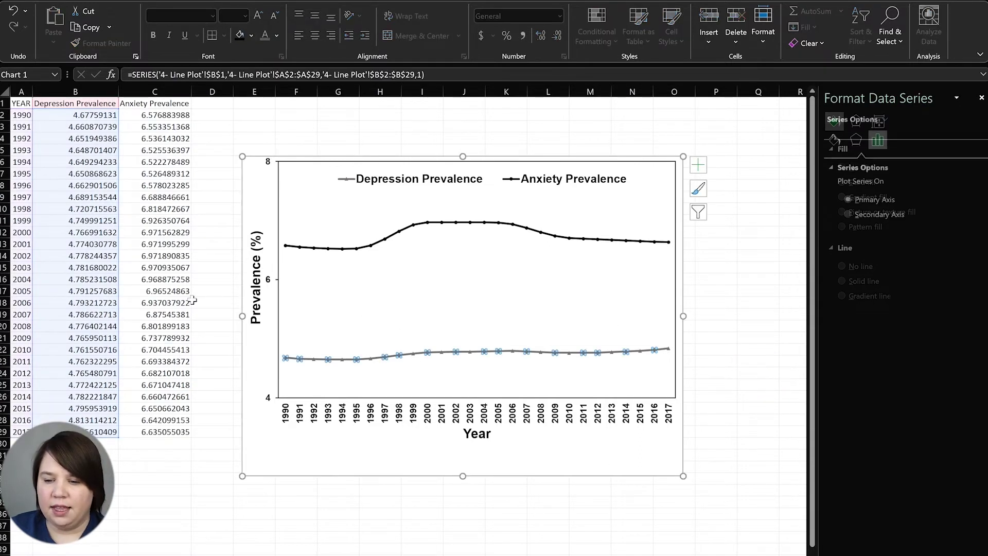
click(834, 139)
click(970, 270)
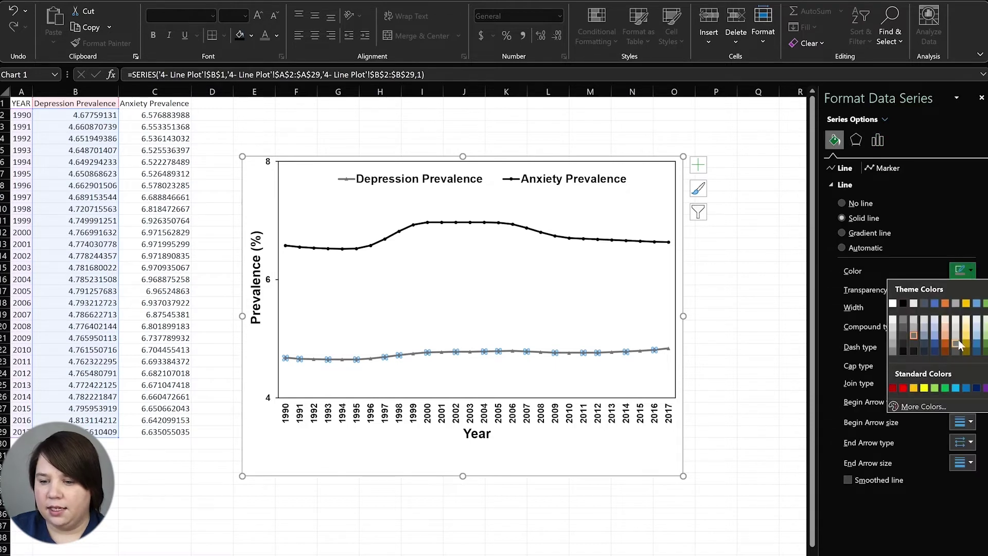
click(893, 387)
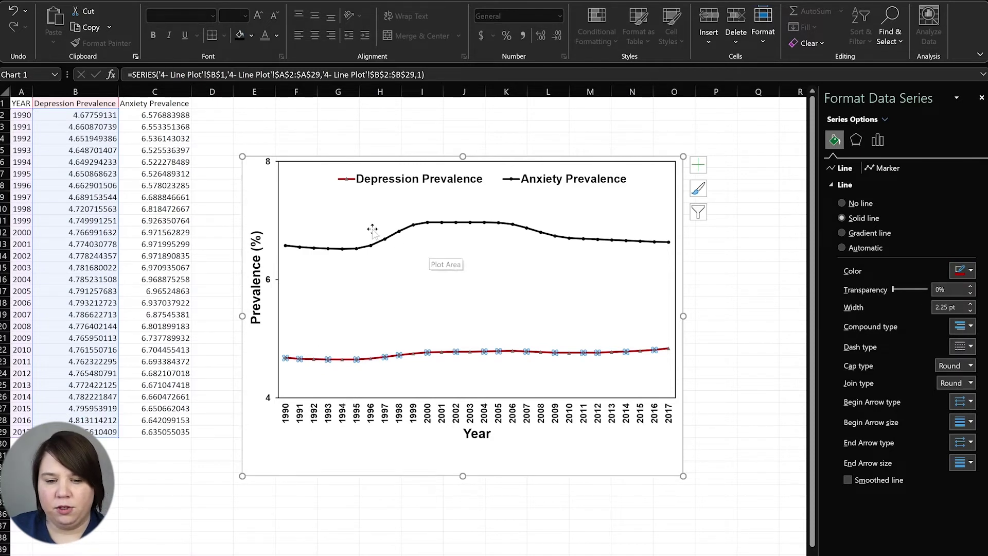
key(ctrl+z)
click(793, 385)
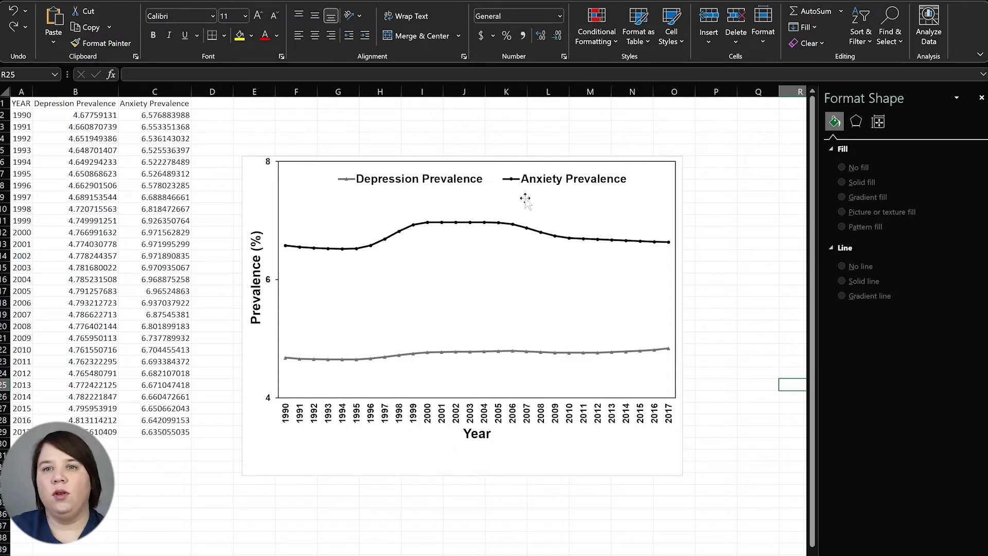
- Move the Year axis title lower and shift the Prevalence (%) title slightly left
click(480, 436)
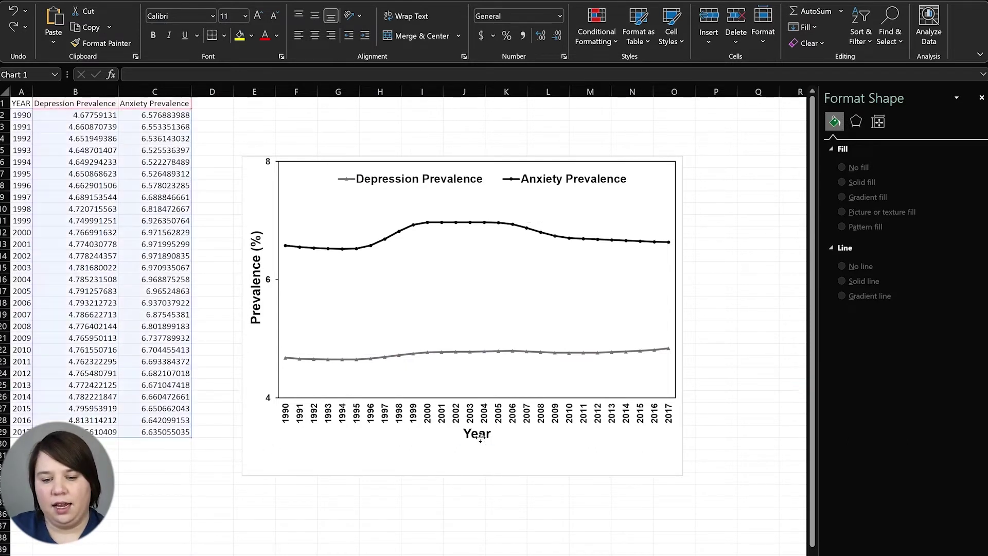
click(481, 437)
drag(484, 444, 483, 454)
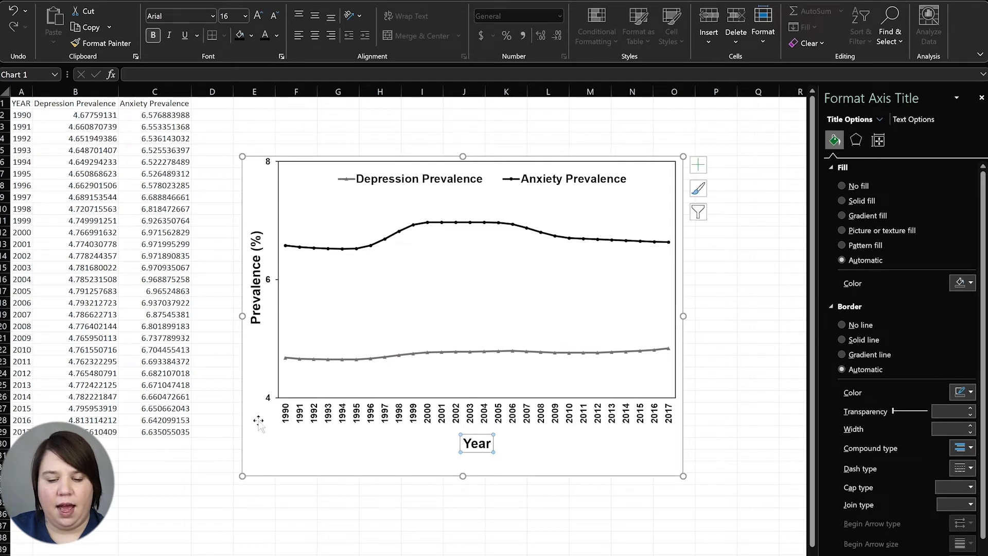
click(252, 323)
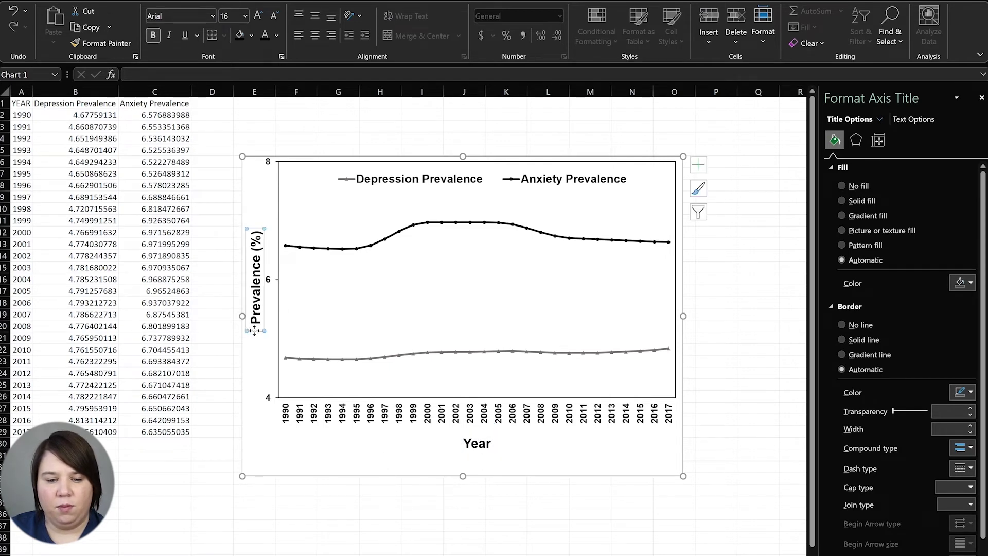
drag(255, 330, 262, 317)
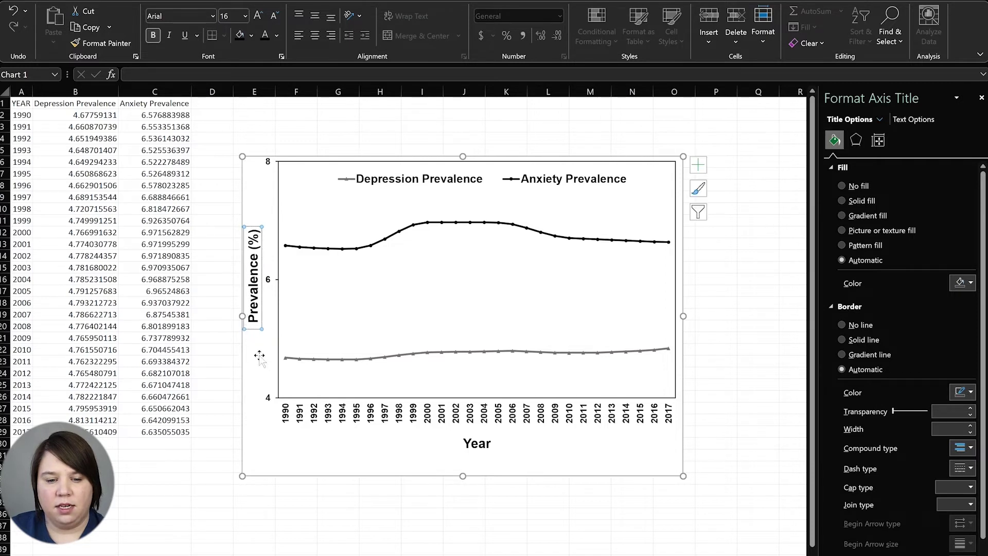
click(194, 489)
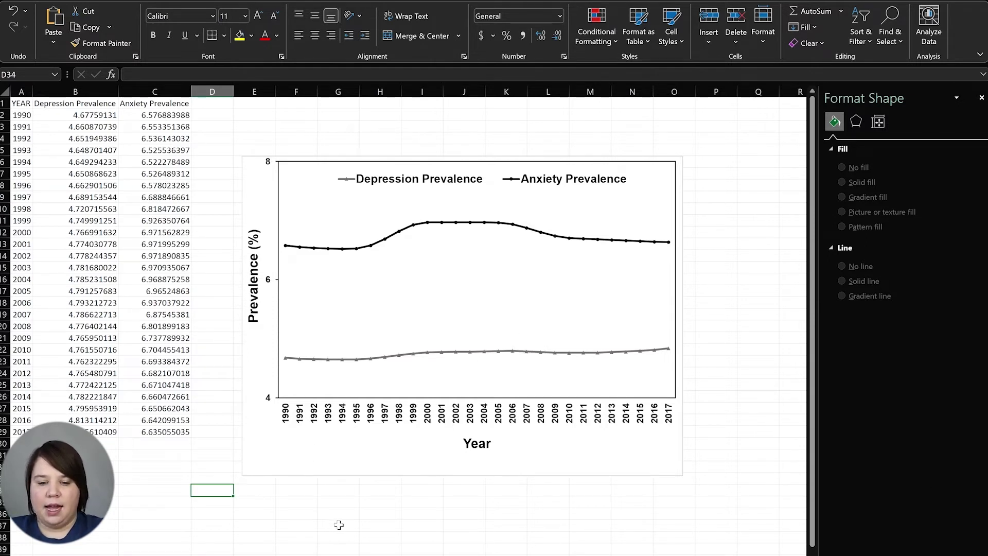
click(303, 454)
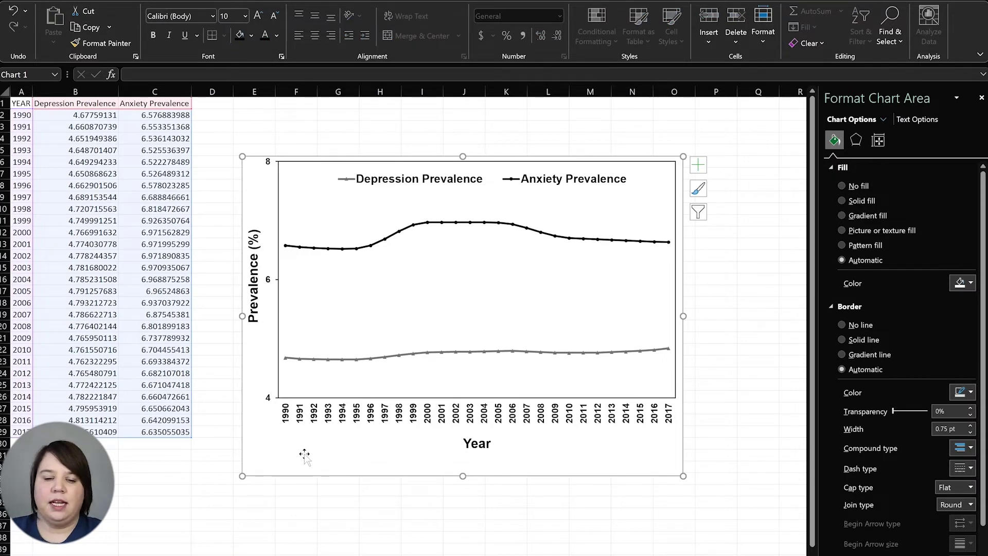
click(790, 304)
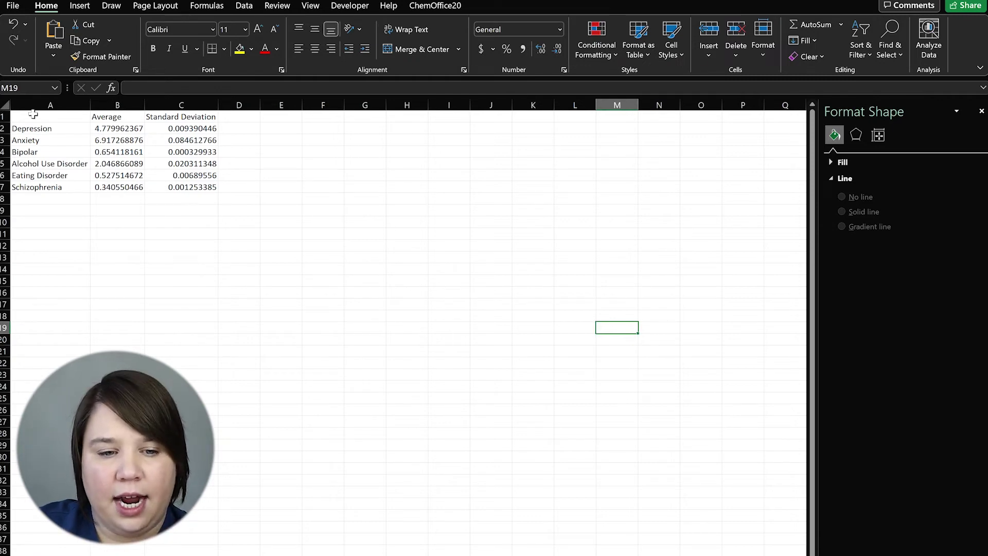
- Insert a Clustered Column chart from the disorder names and averages in A2:B7
drag(33, 129, 125, 181)
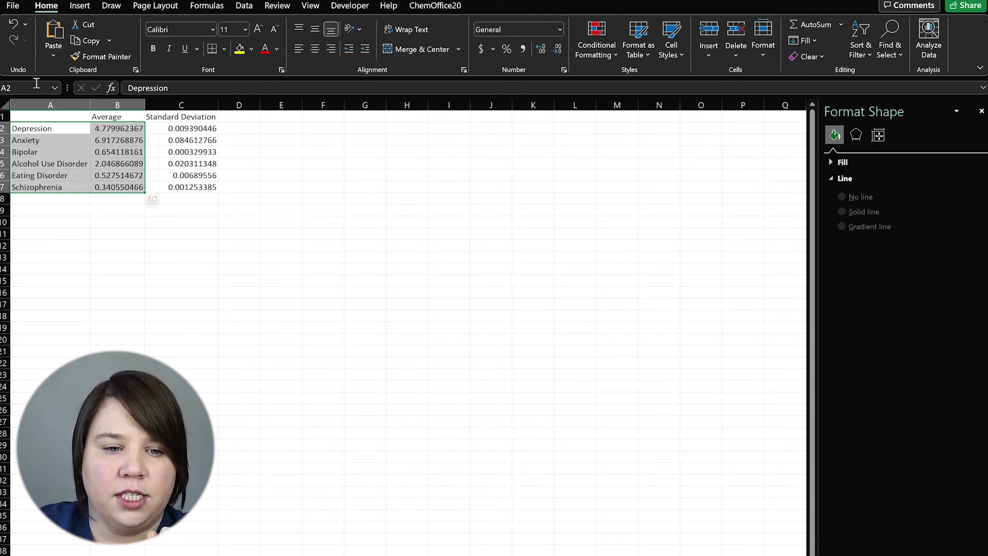
click(29, 132)
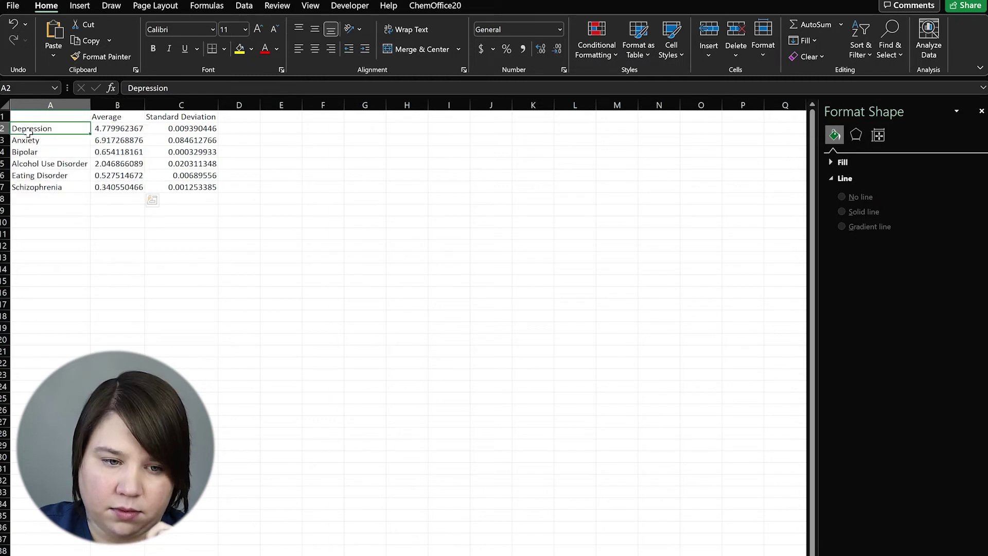
drag(70, 130, 129, 177)
drag(33, 128, 132, 186)
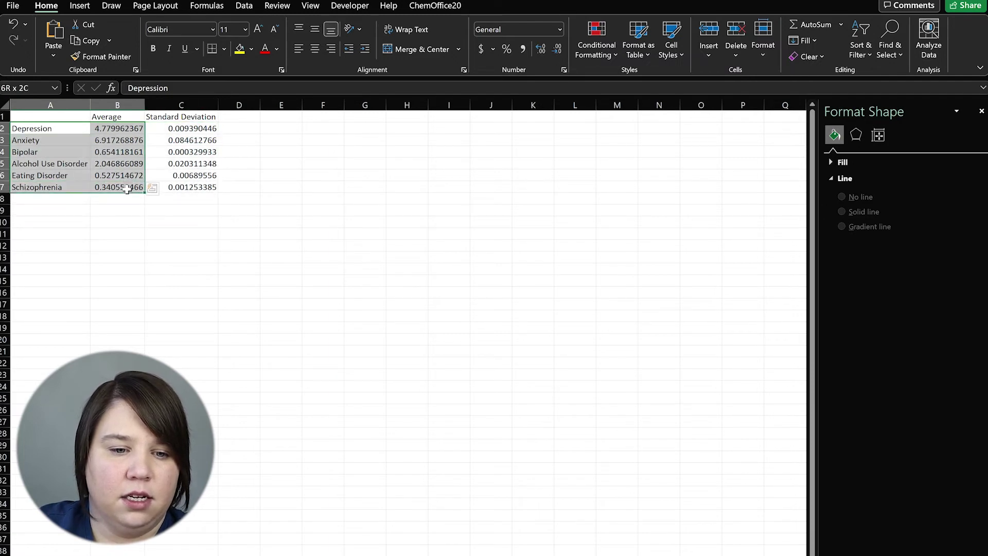
click(80, 6)
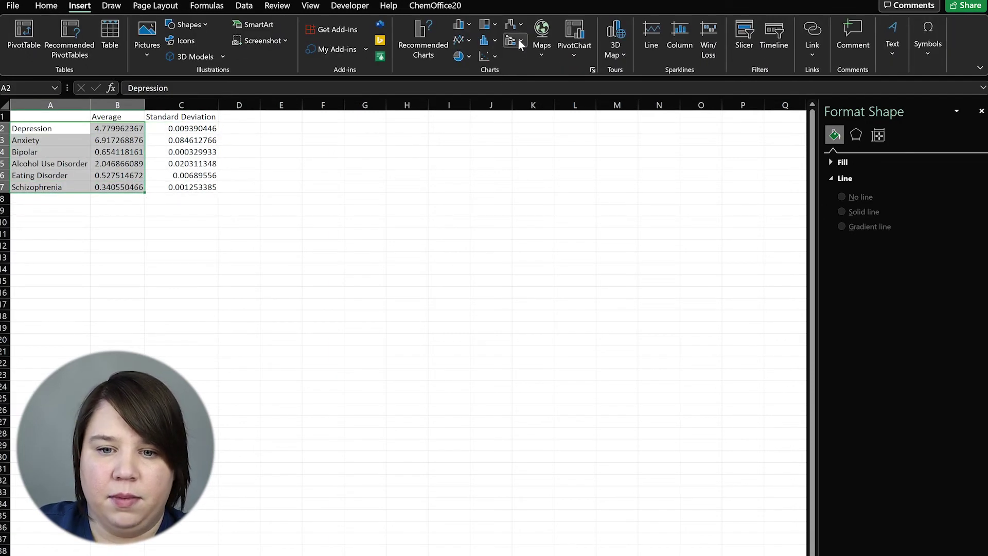
click(461, 24)
click(470, 70)
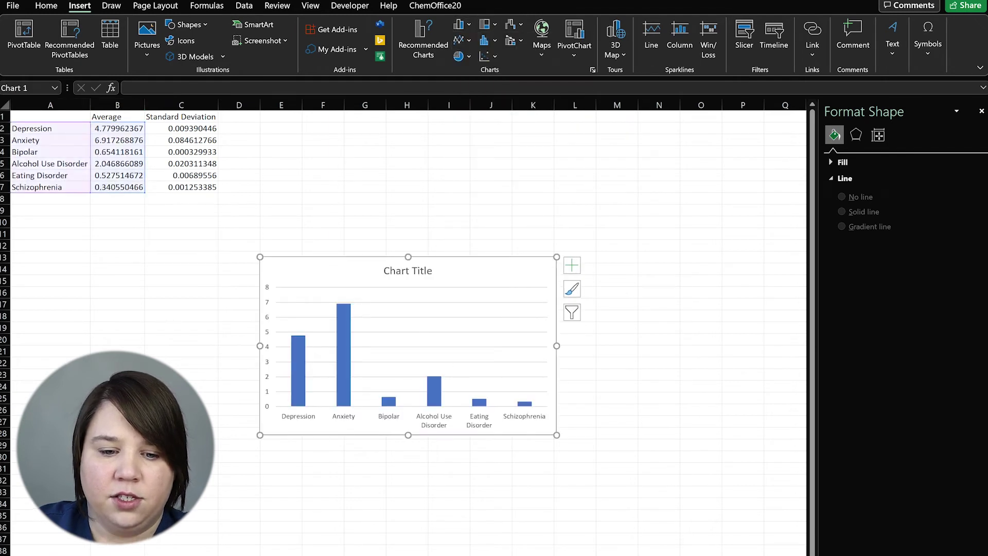
click(395, 278)
- Delete the chart title, title the vertical axis 'Prevalence (%)', and delete the horizontal axis title
key(Delete)
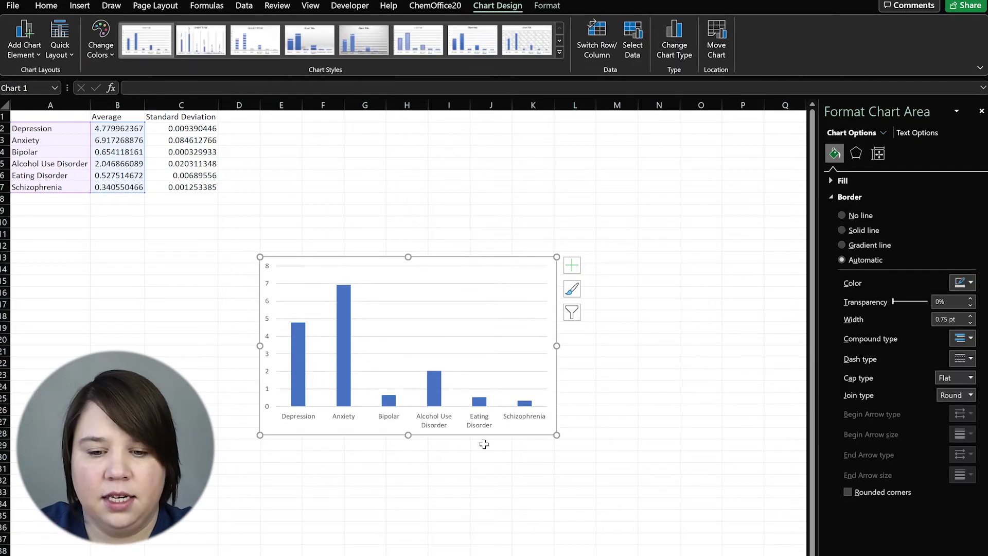
click(572, 265)
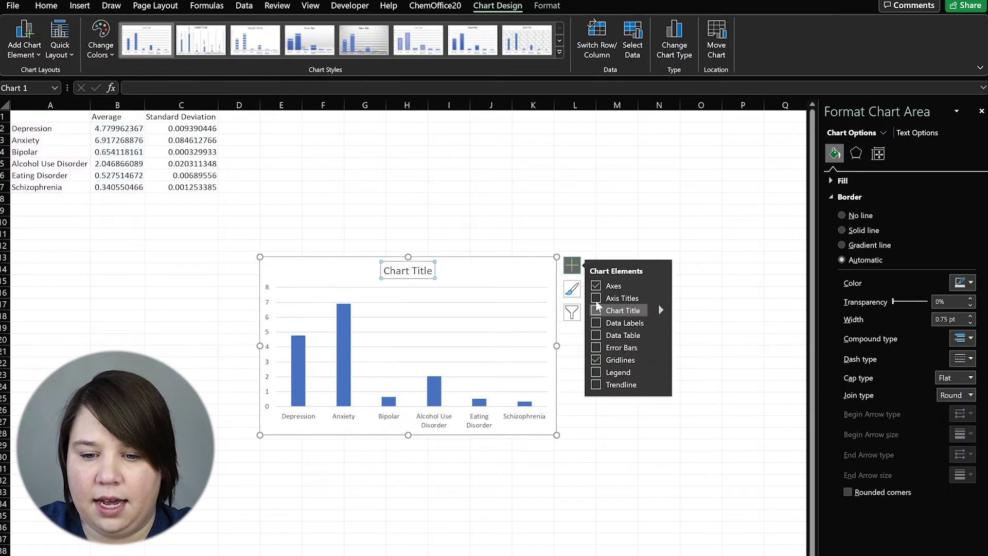
click(276, 336)
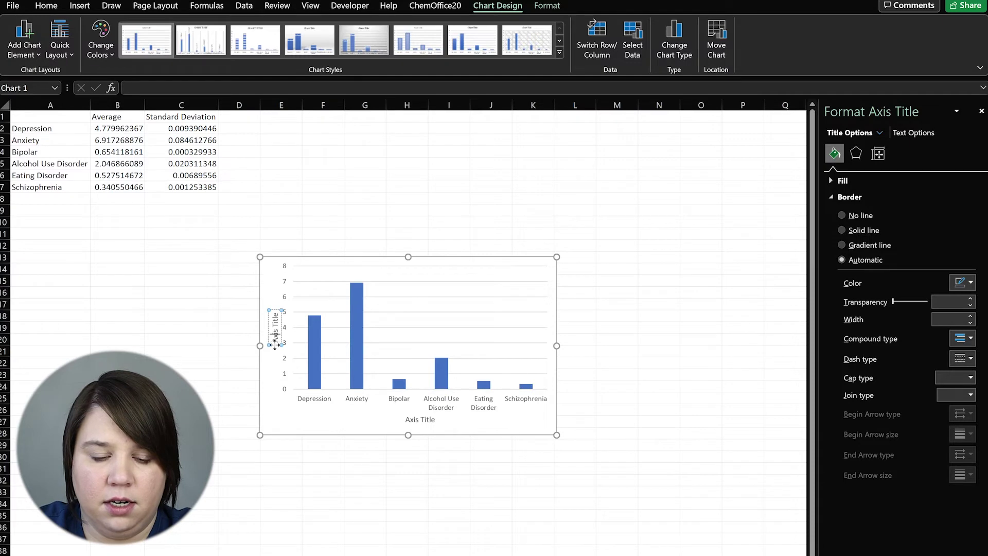
drag(275, 342, 277, 311)
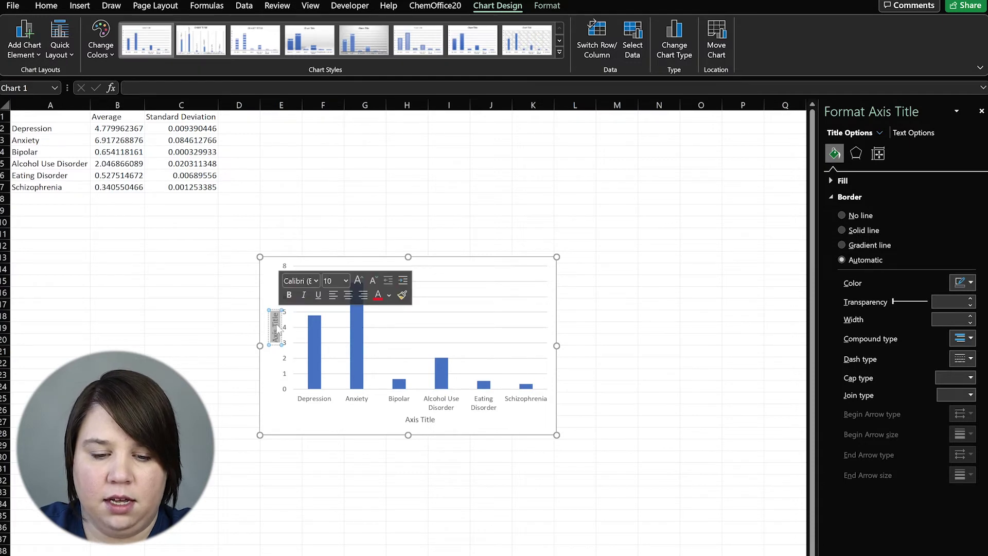
text(Prevalence)
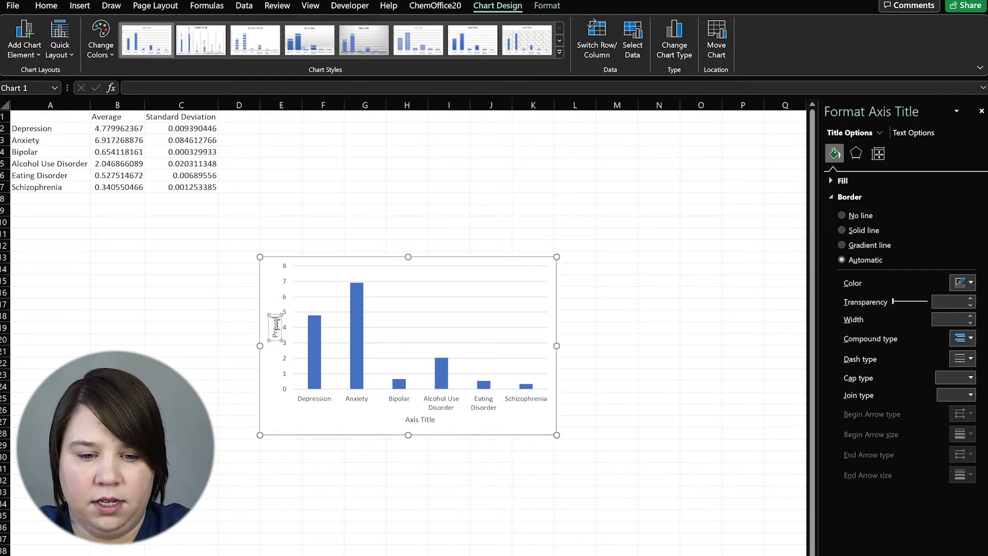
text( ()
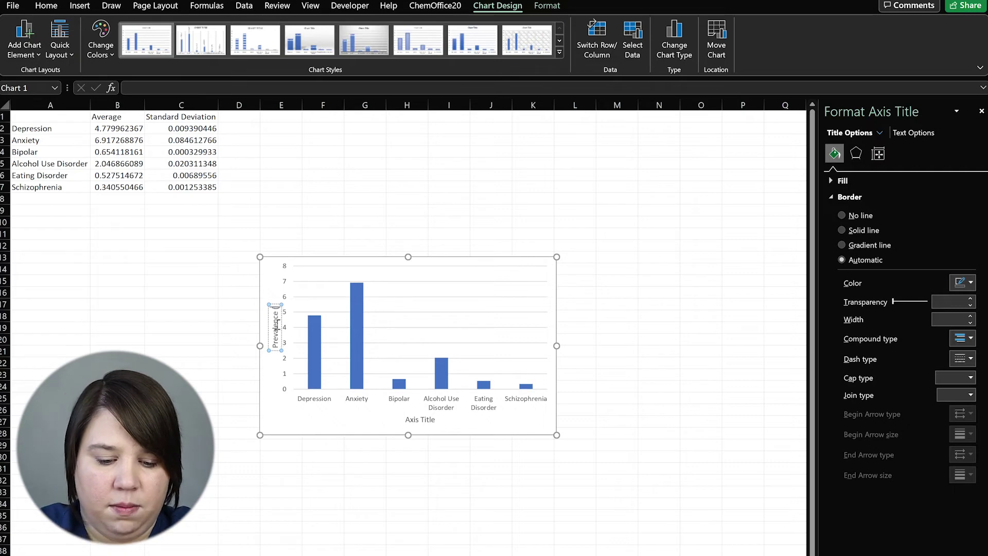
text(%))
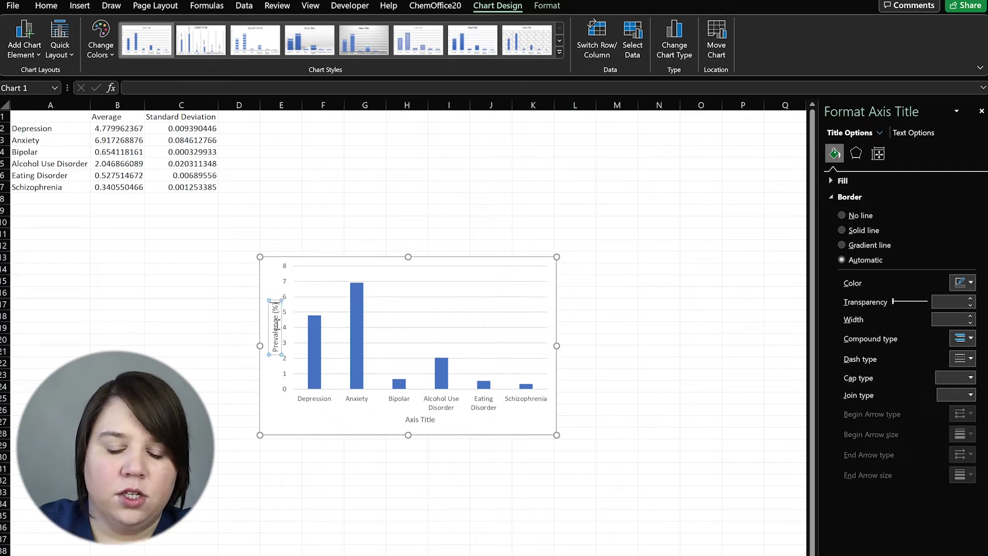
click(313, 479)
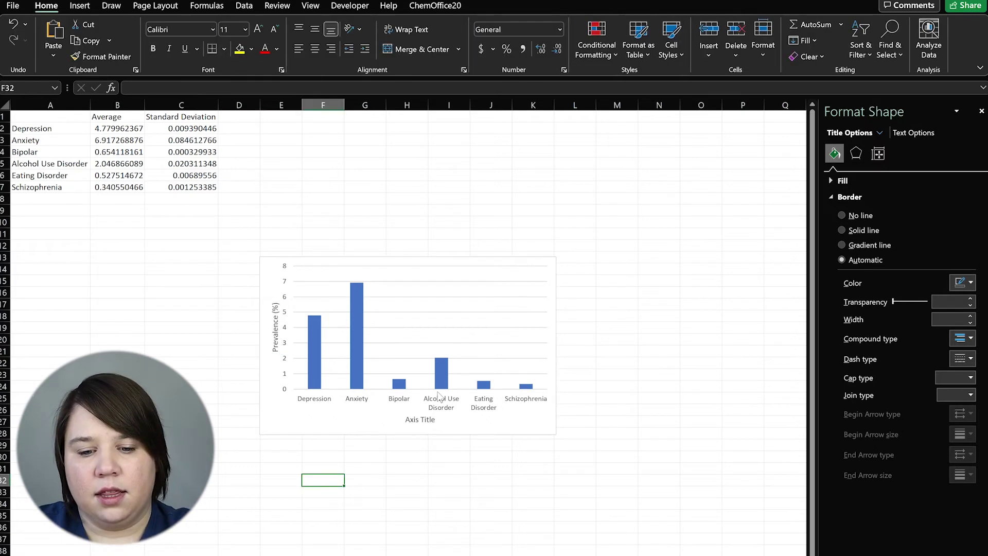
click(417, 420)
key(Delete)
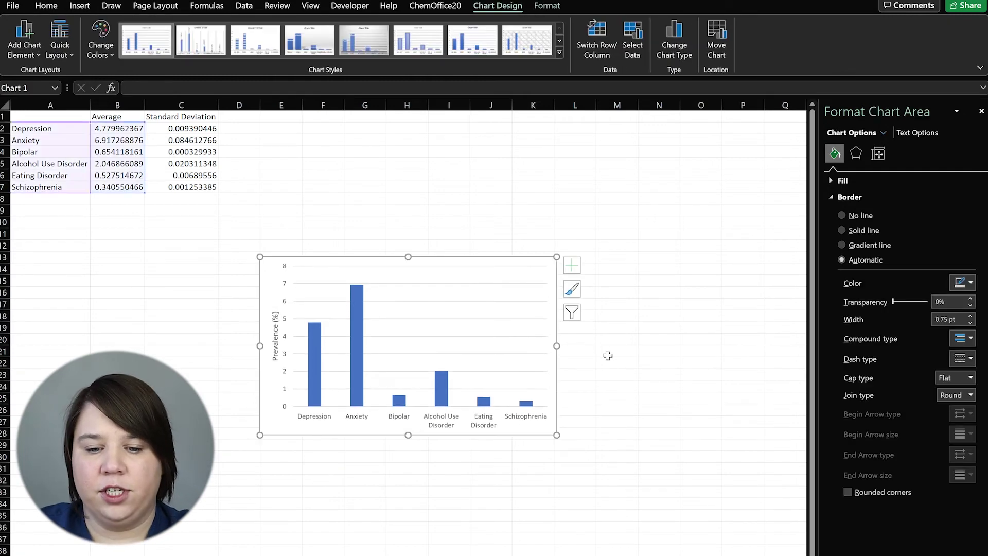
click(607, 353)
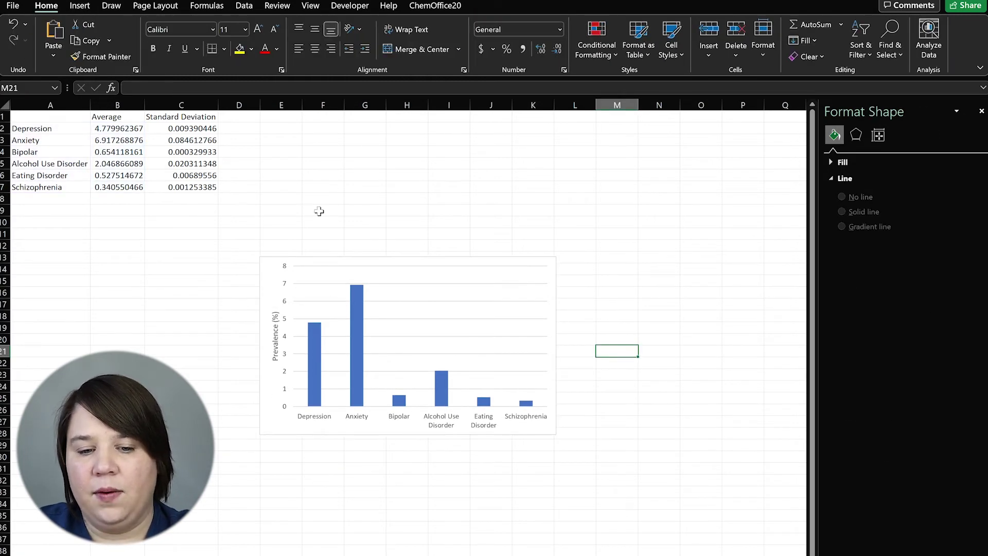
mouse_move(319, 386)
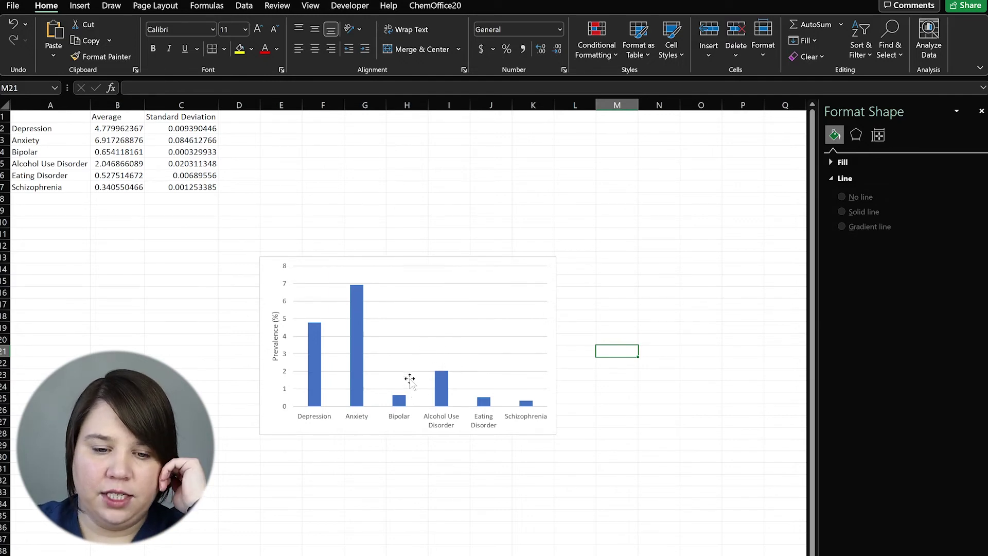
click(271, 277)
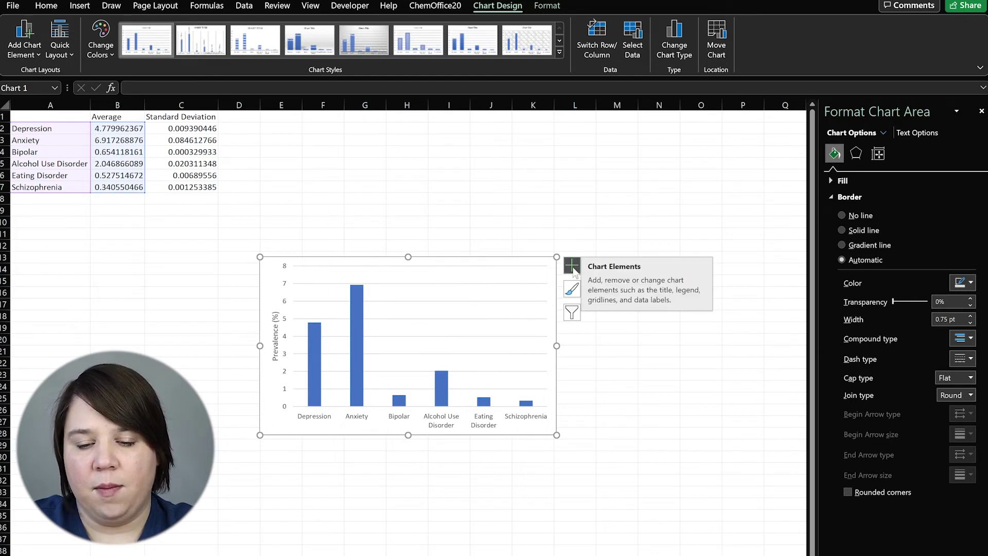
- Turn on Error Bars from Chart Elements and select them for formatting
click(573, 266)
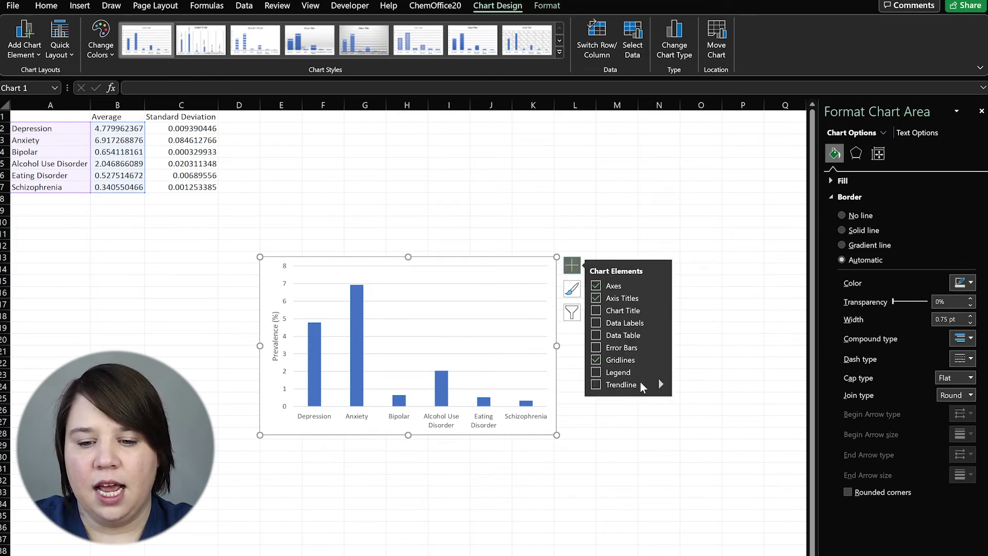
click(595, 347)
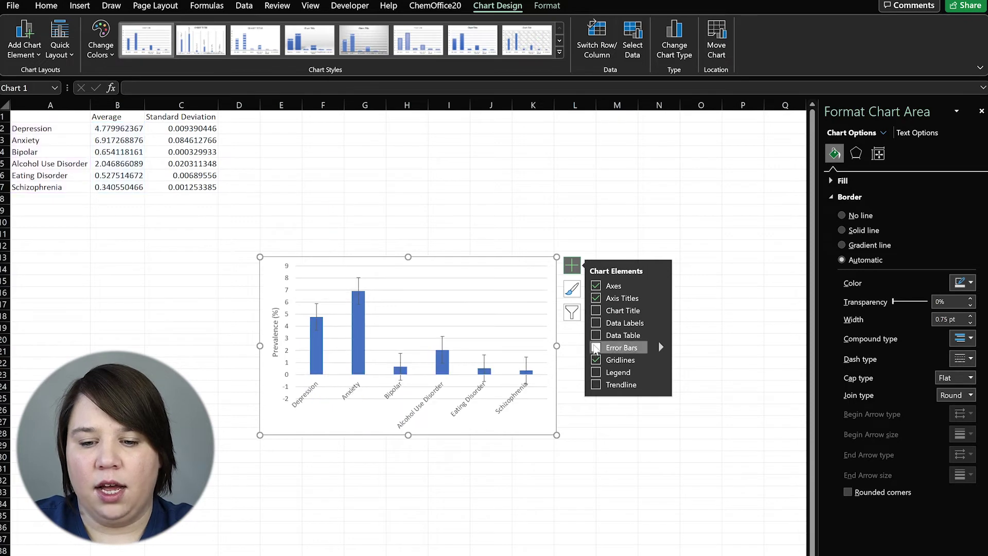
click(595, 347)
click(209, 489)
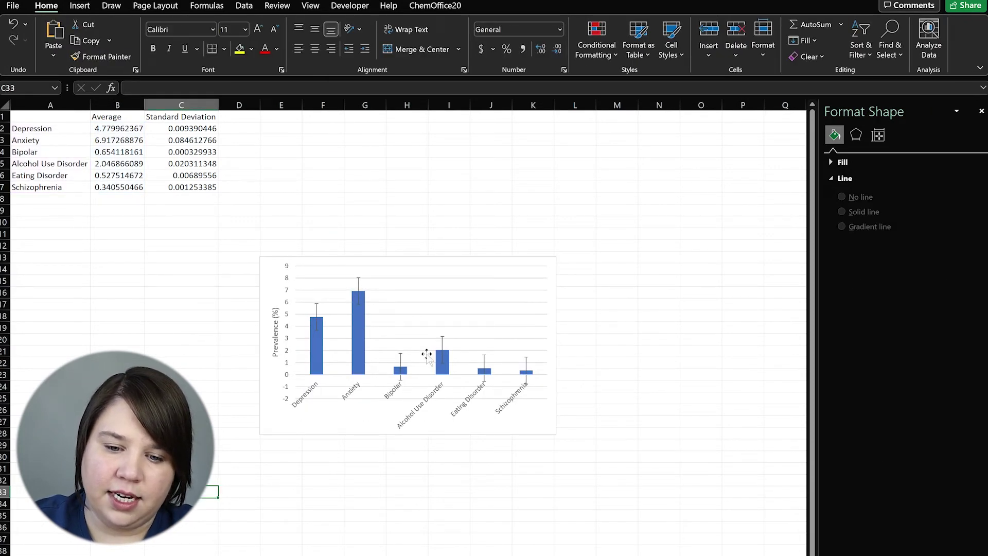
mouse_move(522, 377)
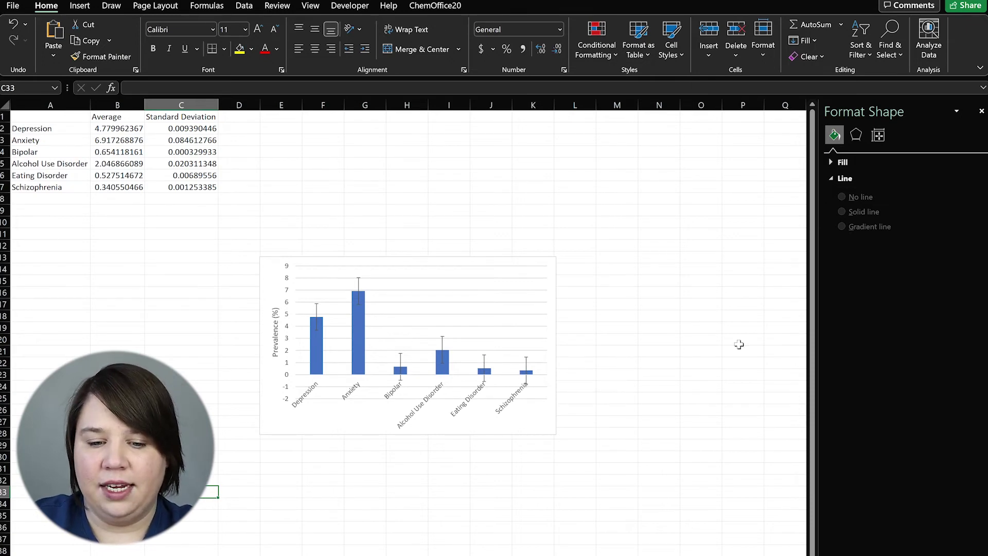
click(316, 305)
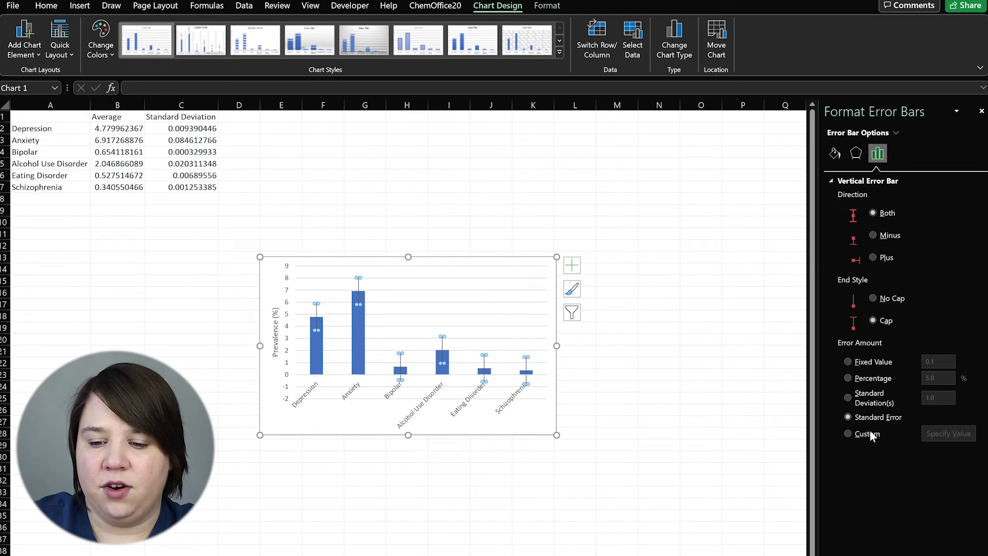
- Set custom positive and negative error values to the Standard Deviation range C2:C7
click(847, 433)
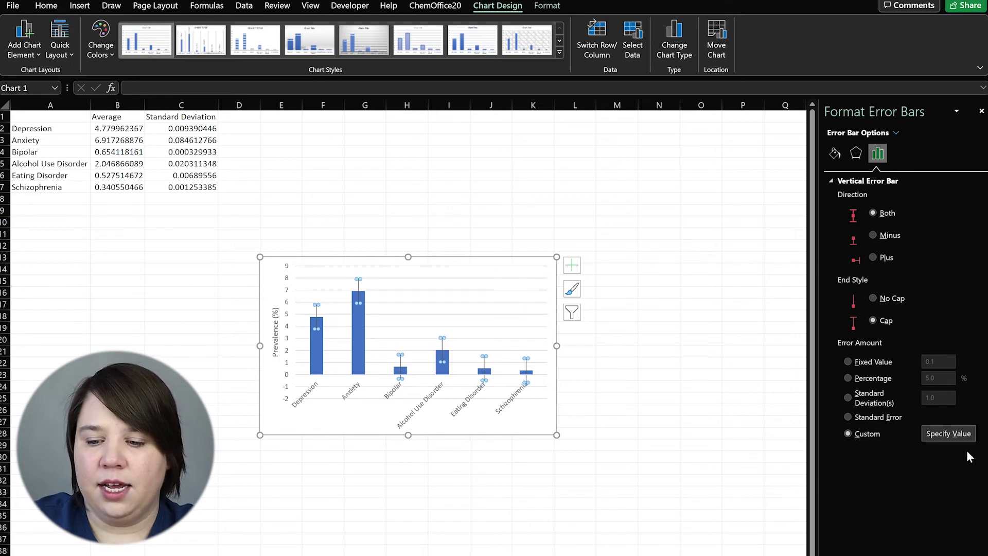
click(949, 433)
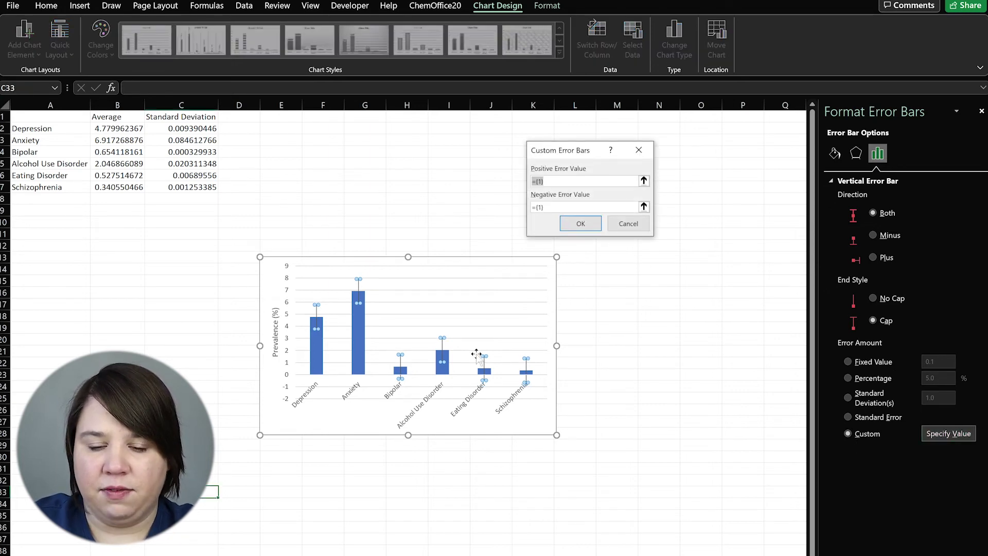
click(583, 182)
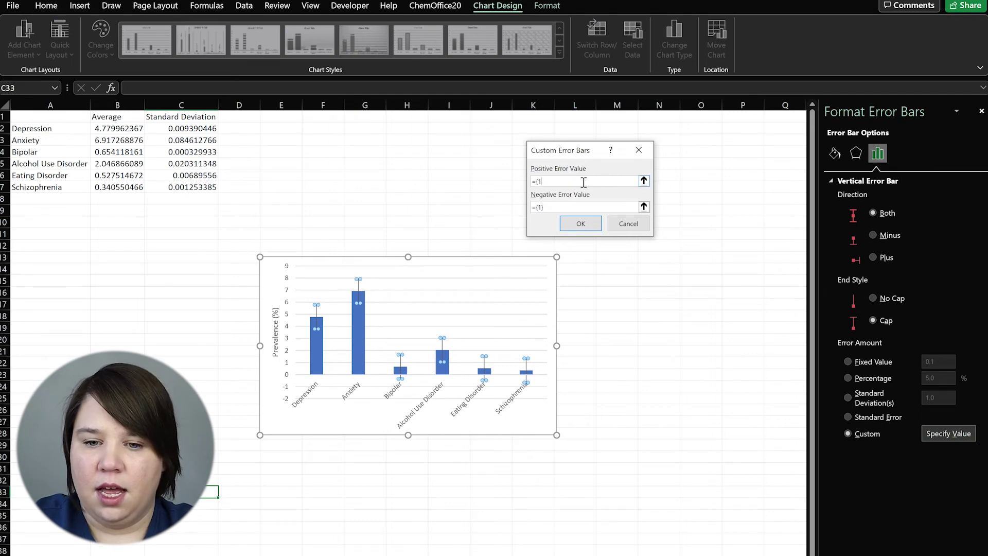
key(BackSpace)
key(BackSpace)
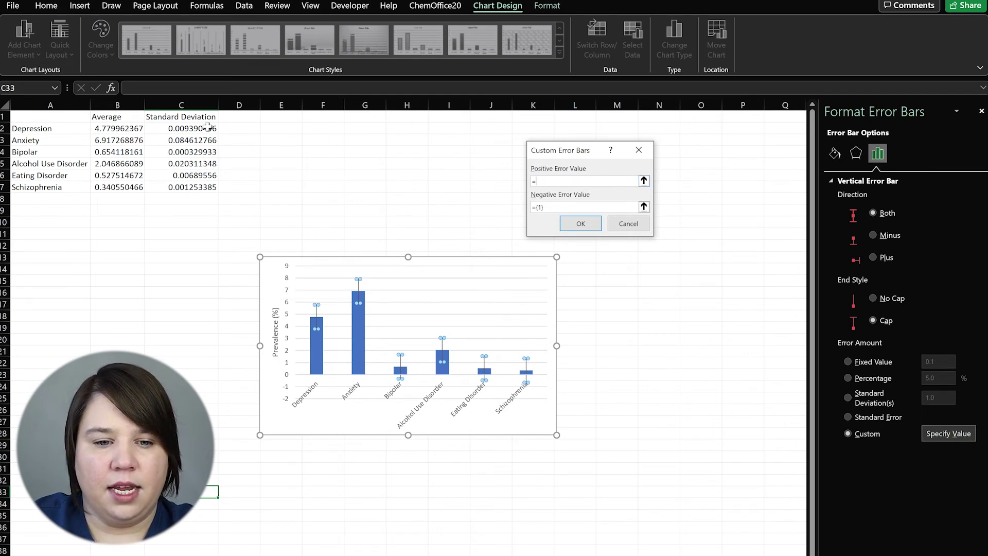
drag(202, 128, 198, 187)
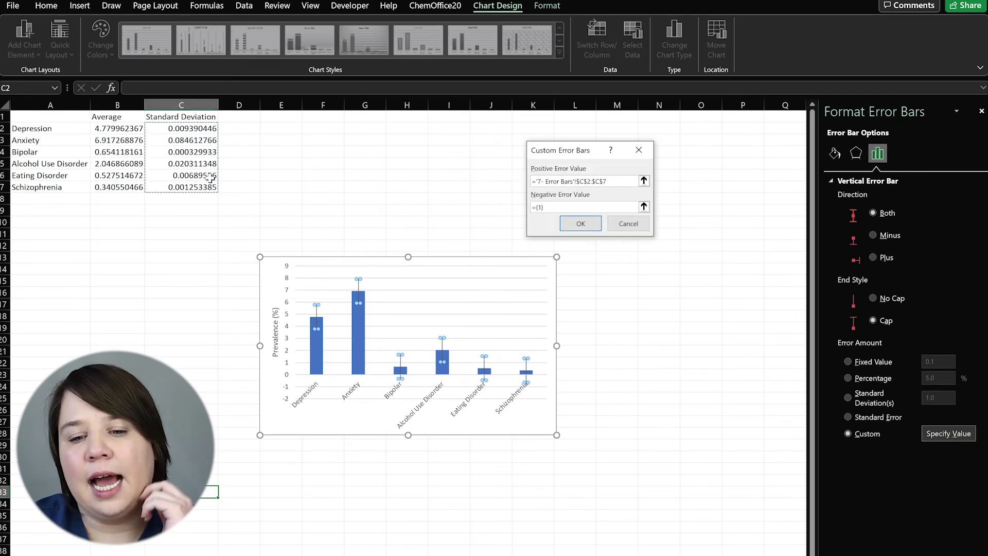
click(556, 205)
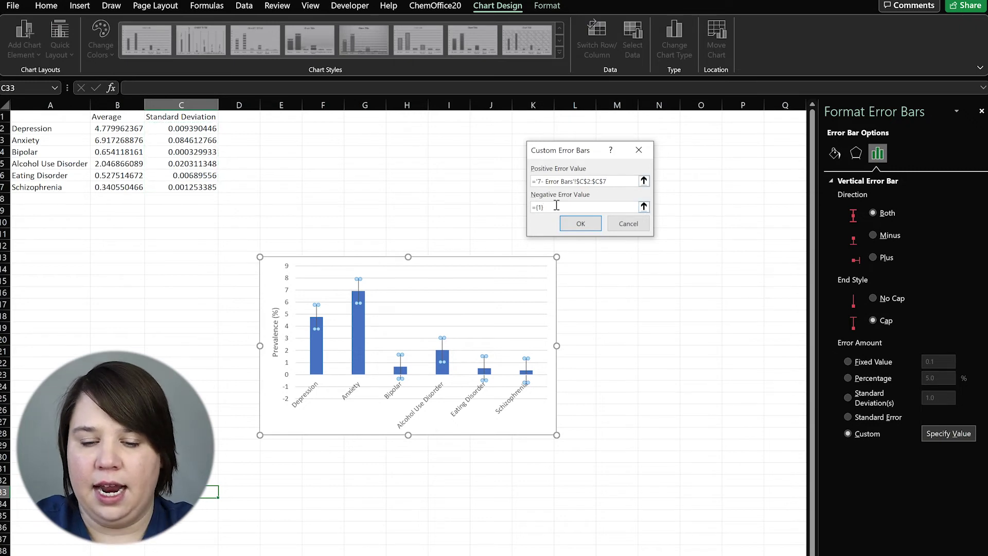
key(BackSpace)
key(BackSpace)
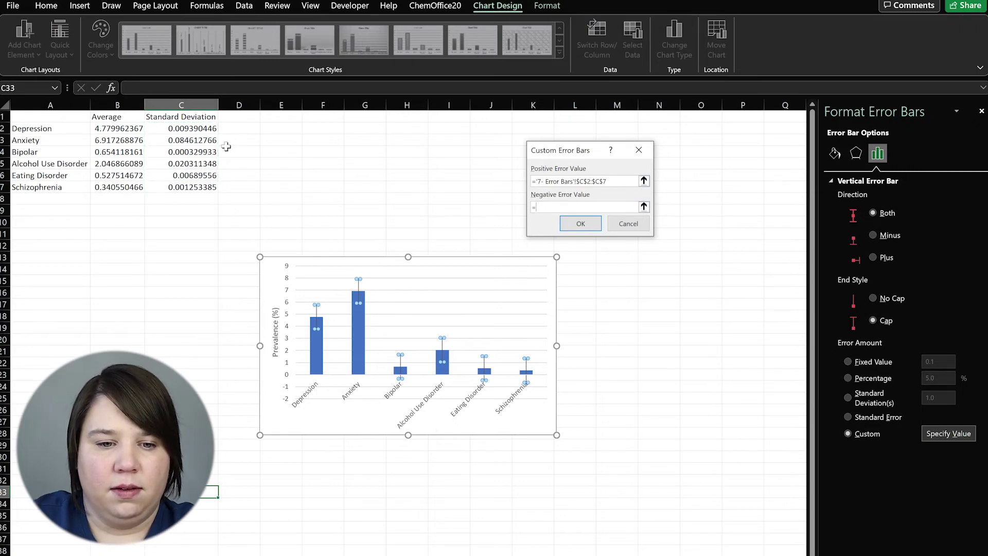
drag(204, 131, 203, 188)
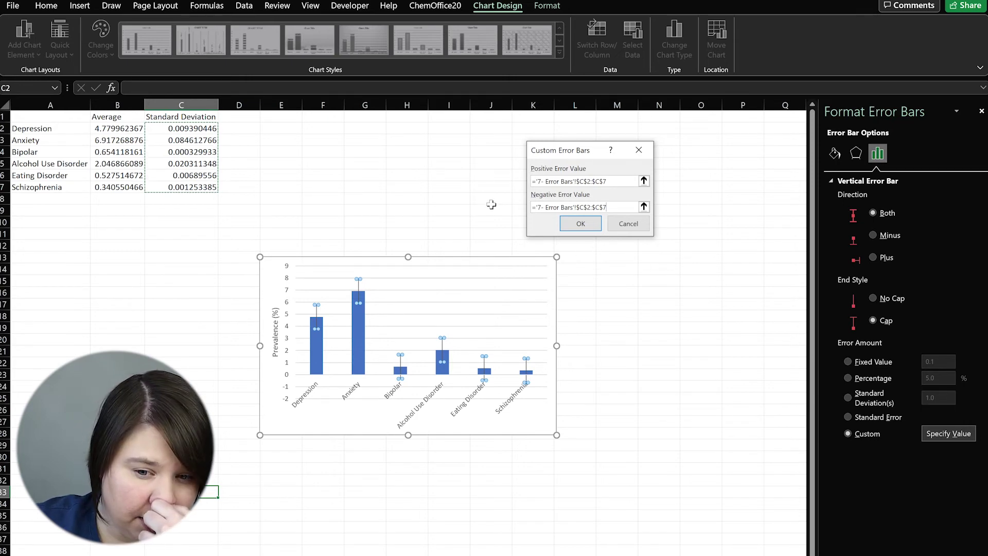
- Confirm the custom error values and enlarge the bar chart toward the upper right
click(580, 223)
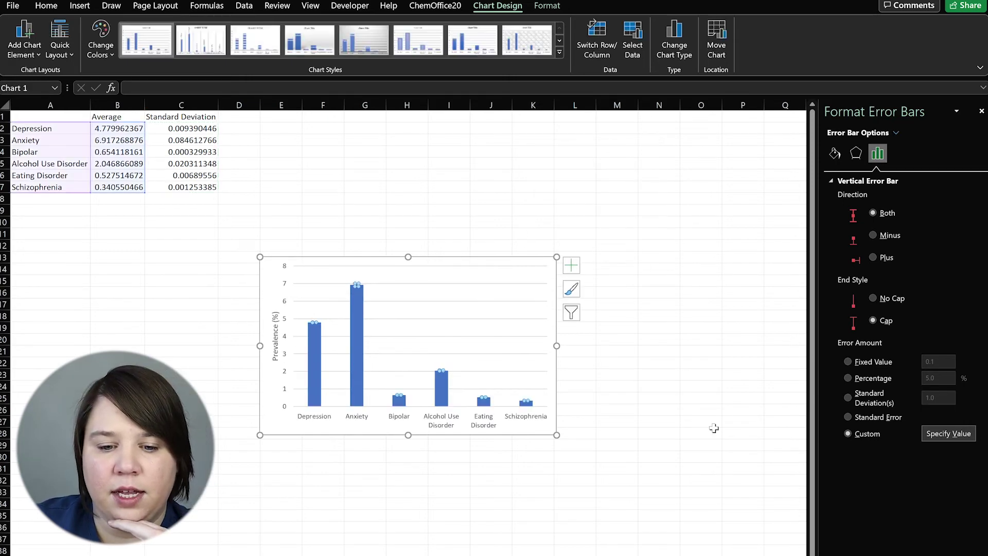
click(661, 474)
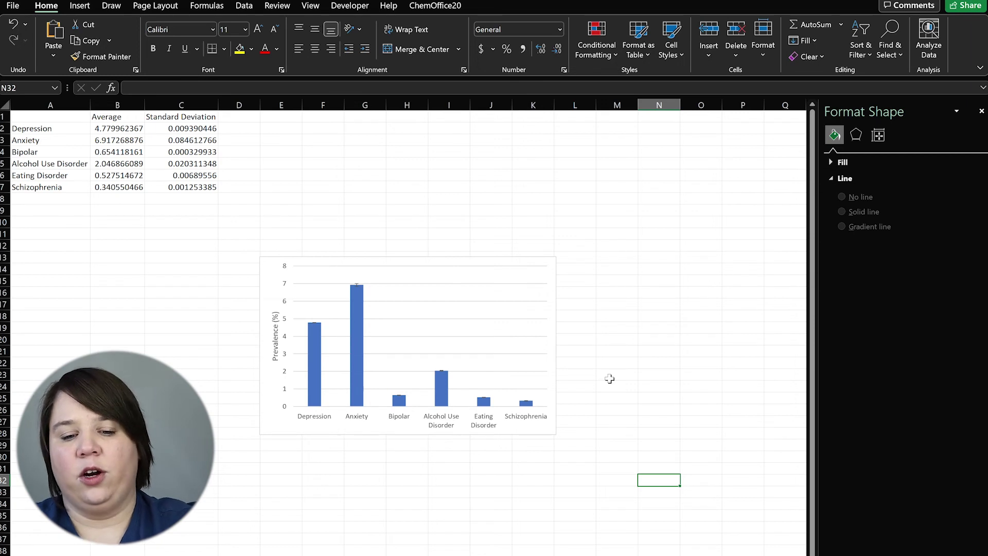
click(531, 260)
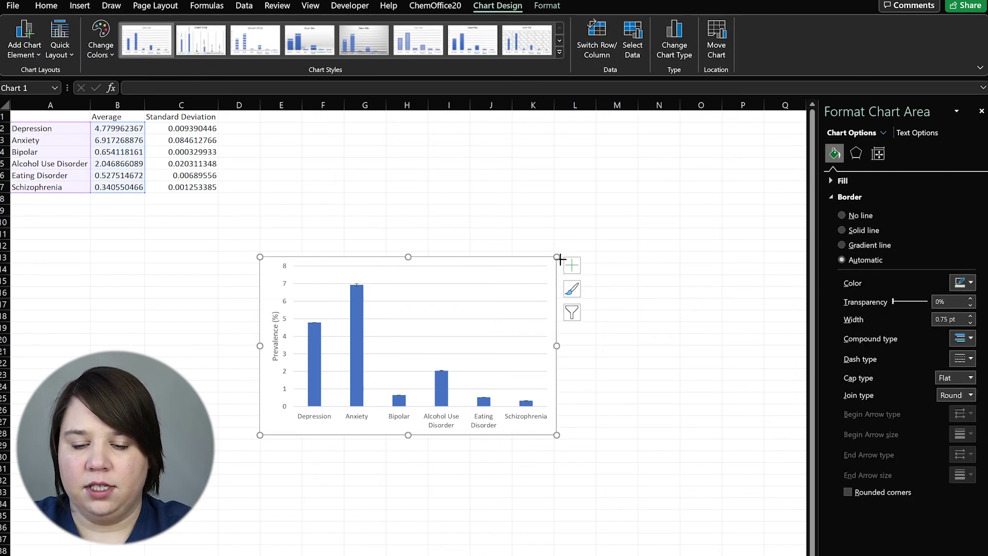
drag(557, 257, 739, 172)
click(404, 517)
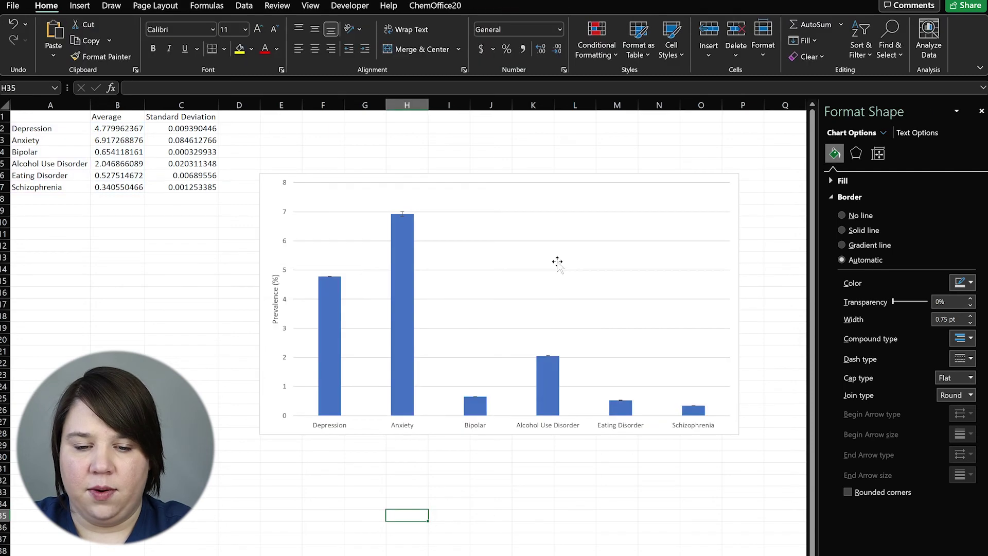
click(536, 342)
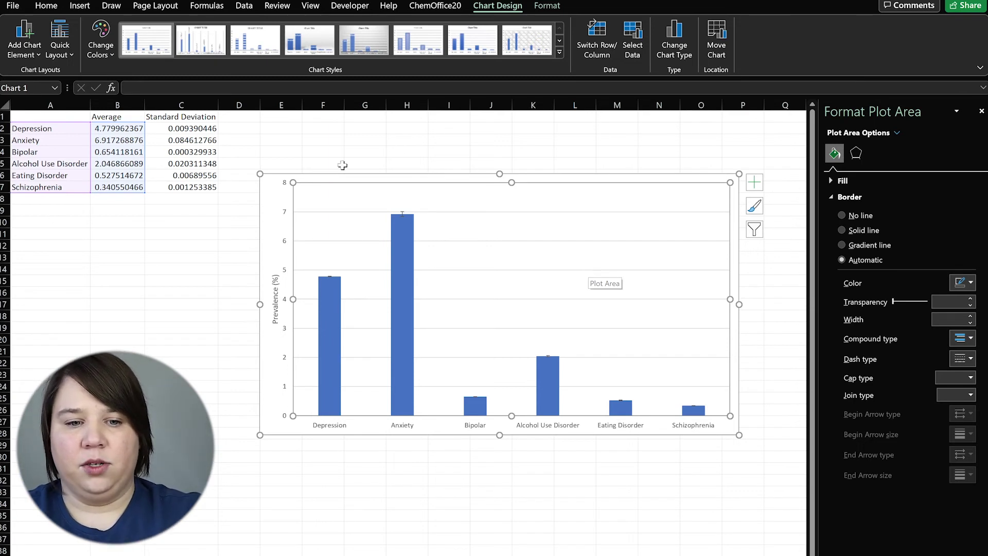
- Check the Anxiety standard deviation in C3, then move to the scatter plot sheet
click(207, 137)
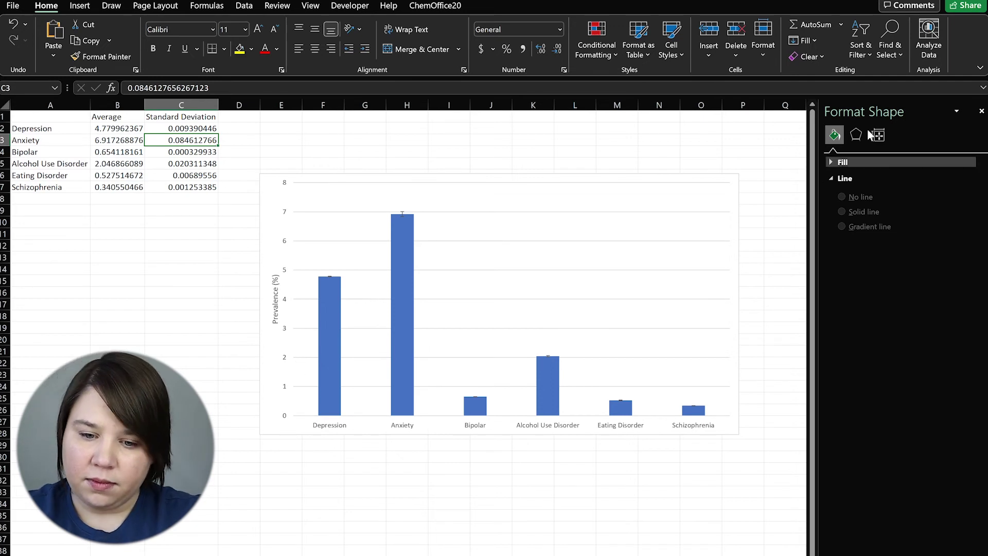
click(118, 503)
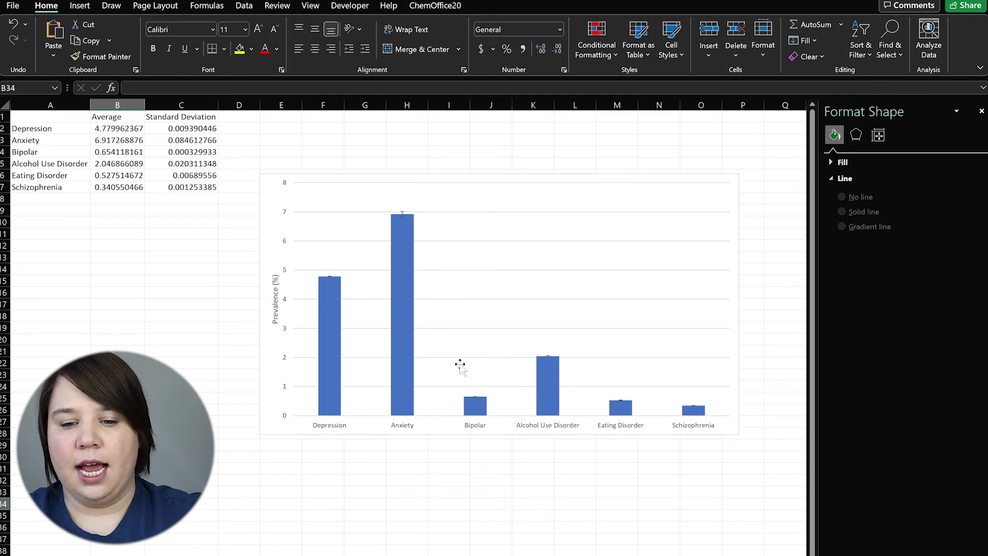
key(ctrl+Page_Down)
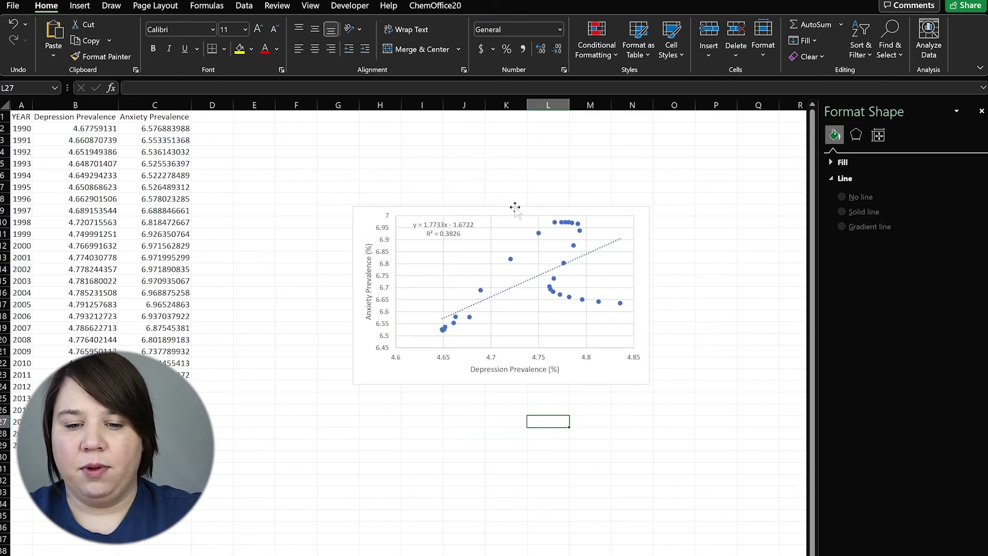
click(480, 291)
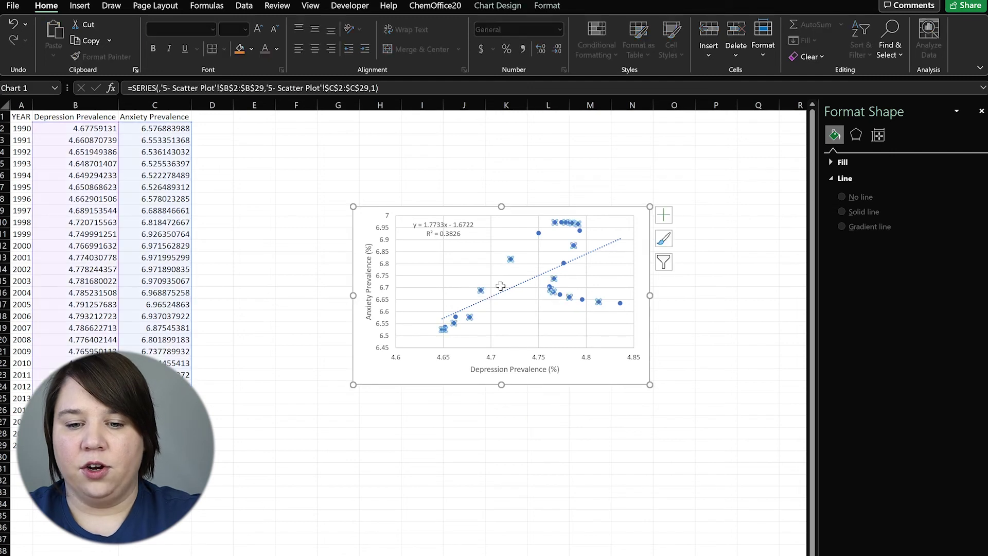
click(665, 215)
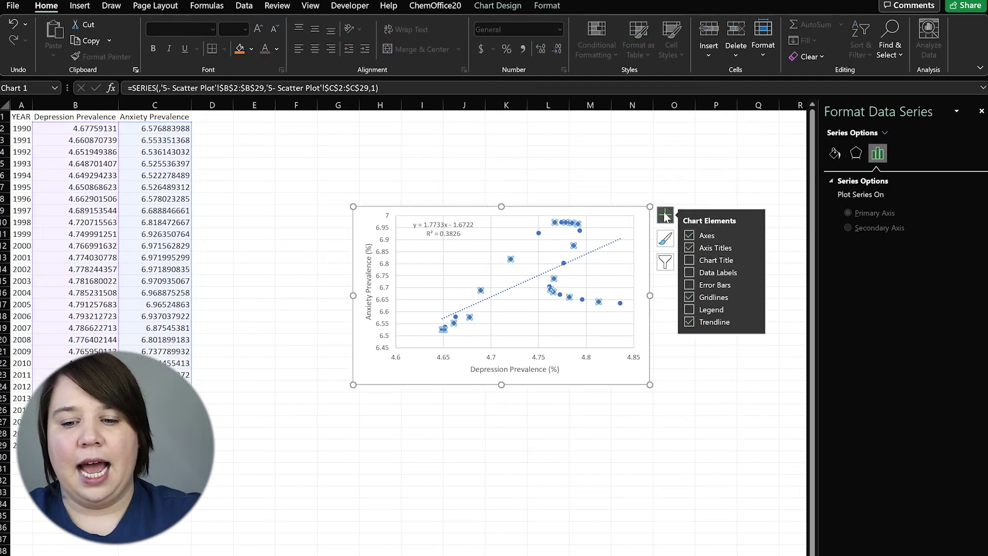
click(689, 284)
click(690, 285)
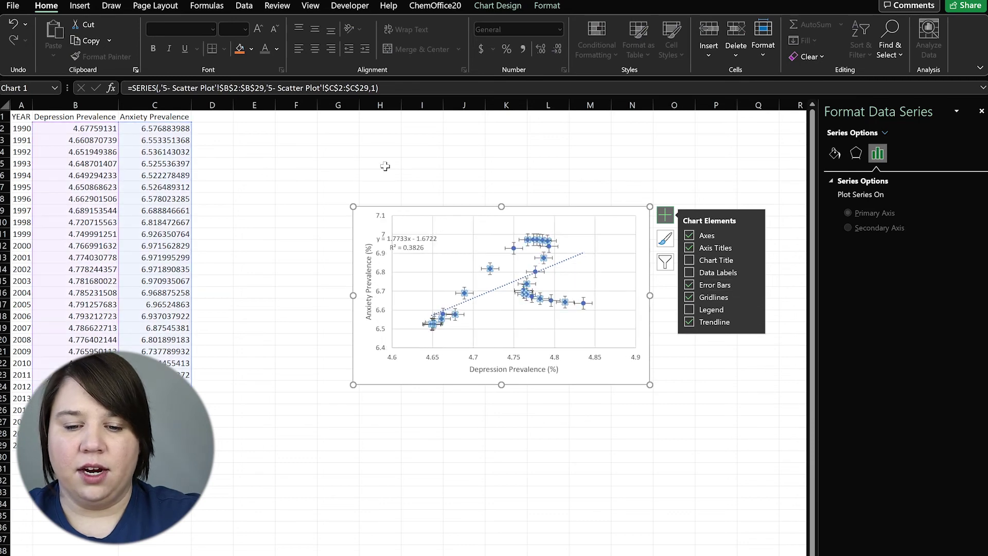
click(750, 282)
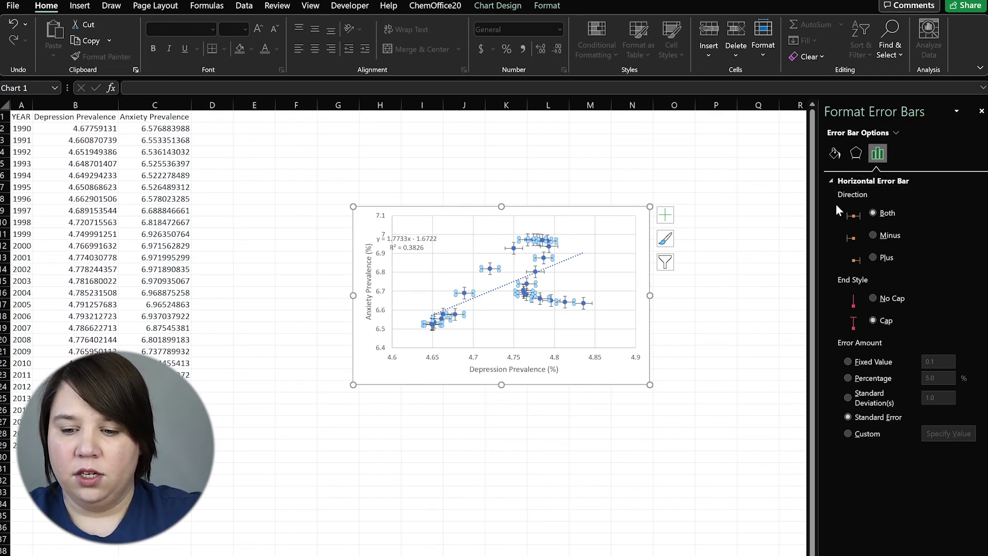
click(832, 181)
click(833, 181)
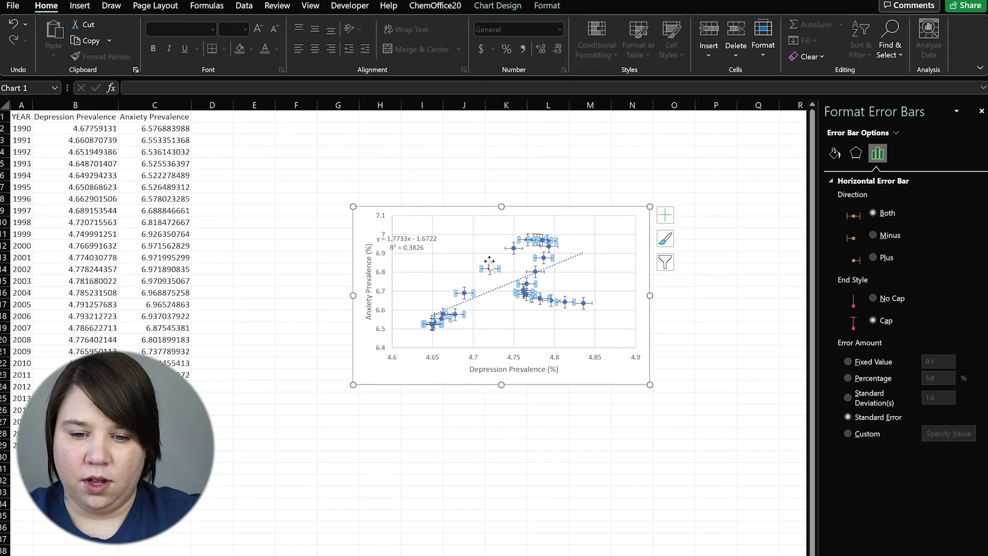
key(Delete)
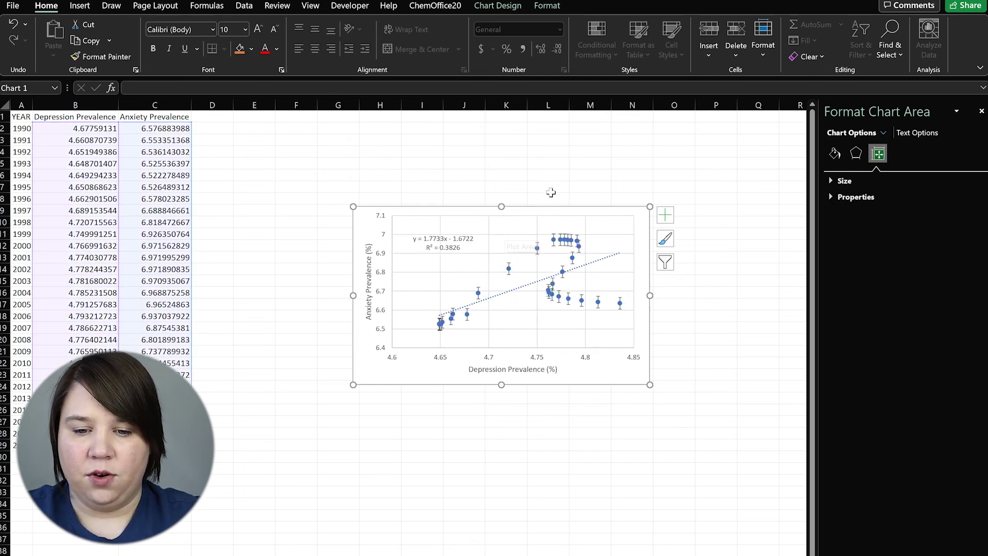
click(509, 266)
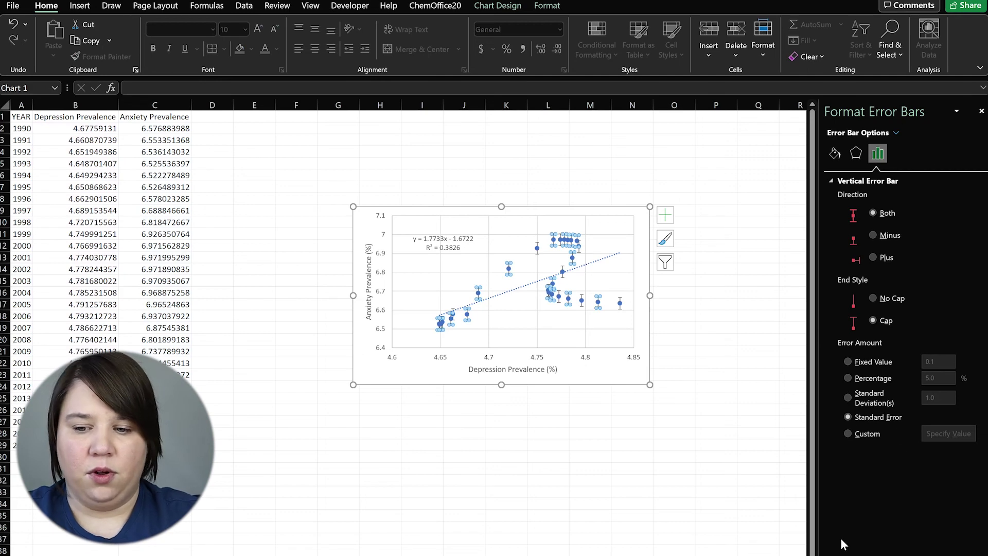
click(850, 436)
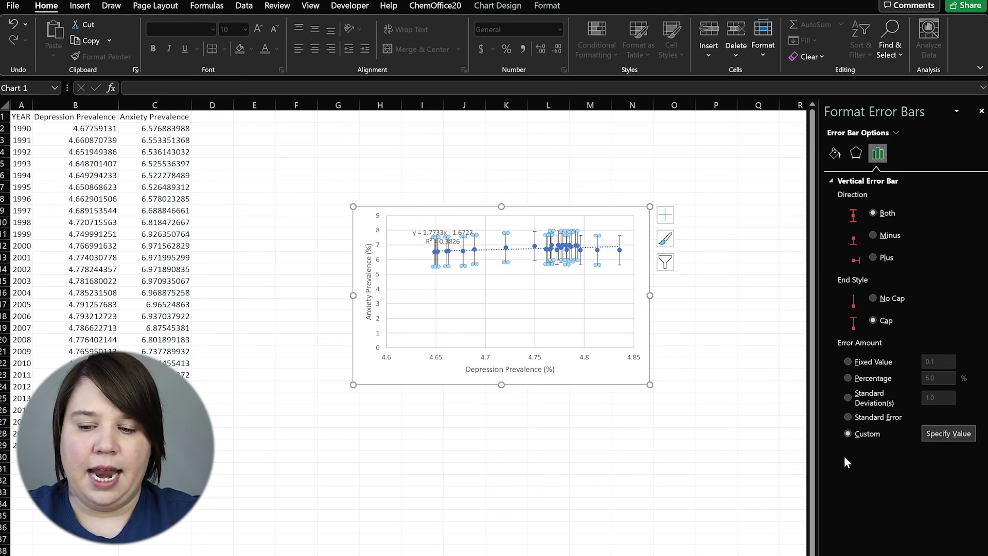
click(857, 417)
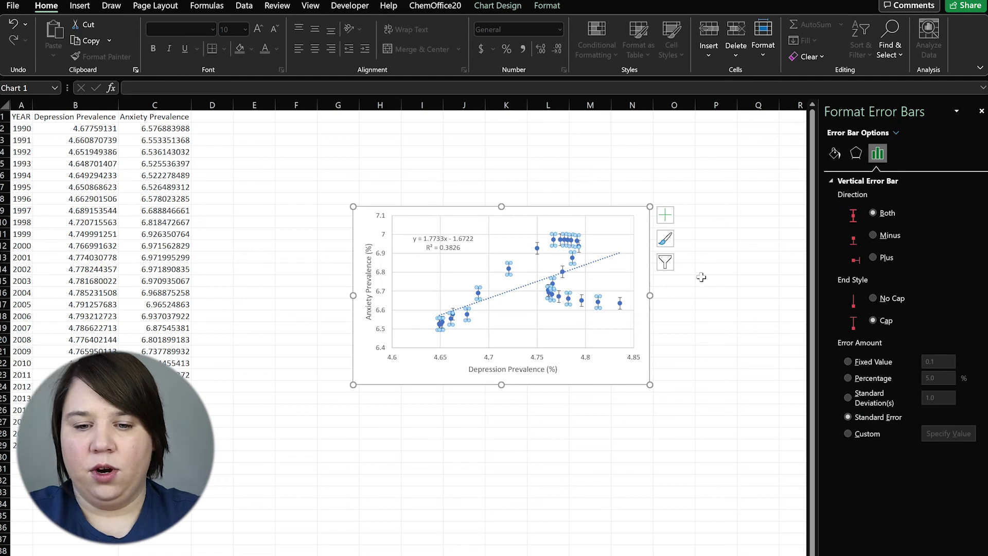
key(Delete)
click(709, 421)
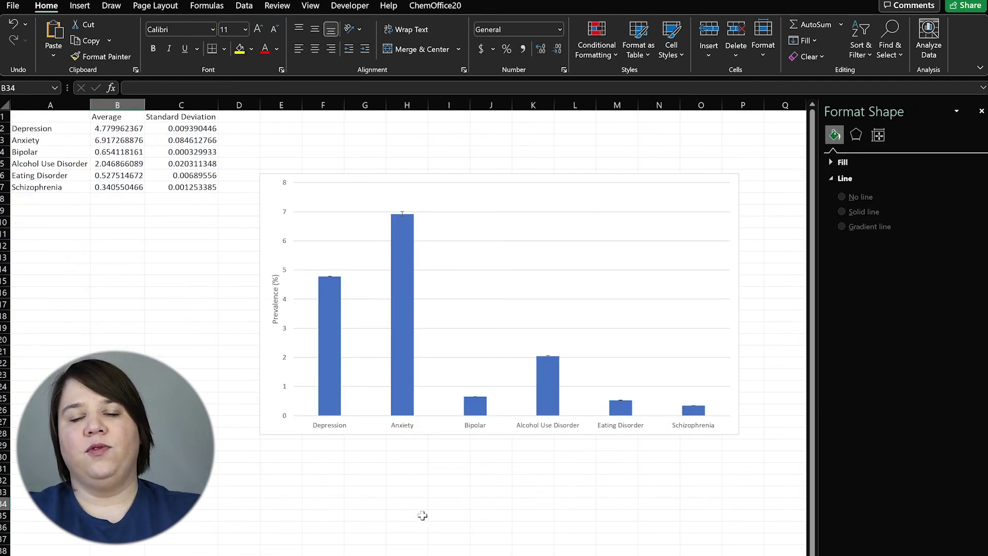
- Go back to the 7- Error Bars sheet and select empty cell C20
click(421, 514)
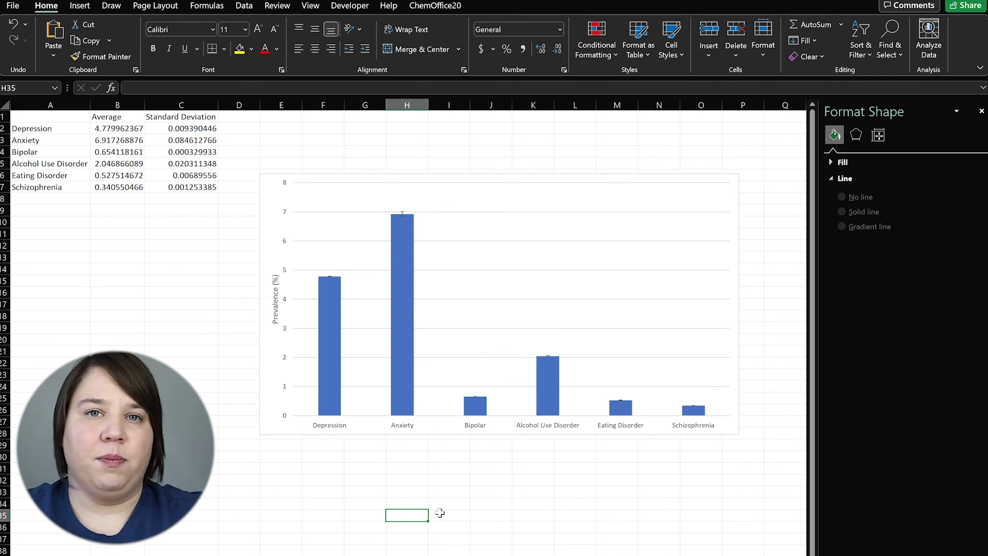
click(195, 344)
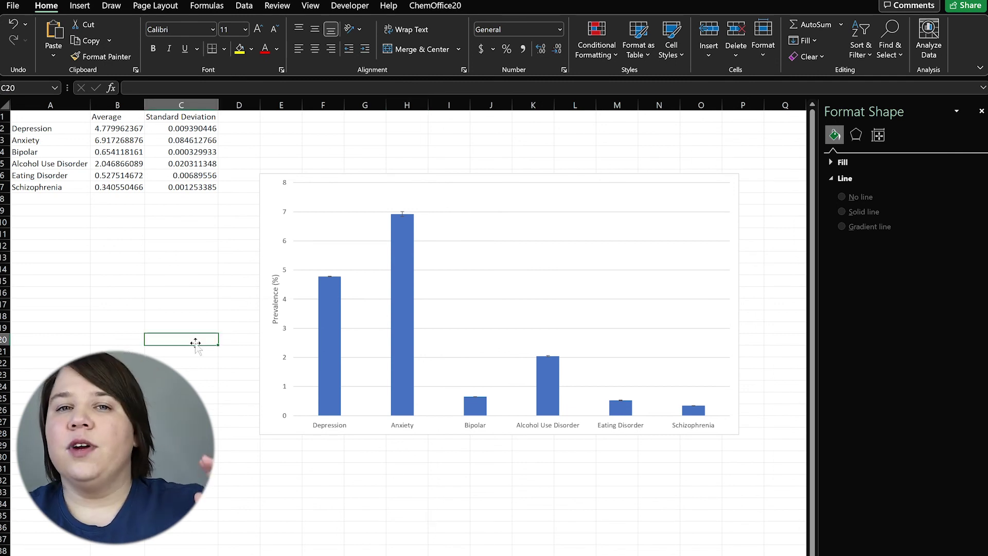